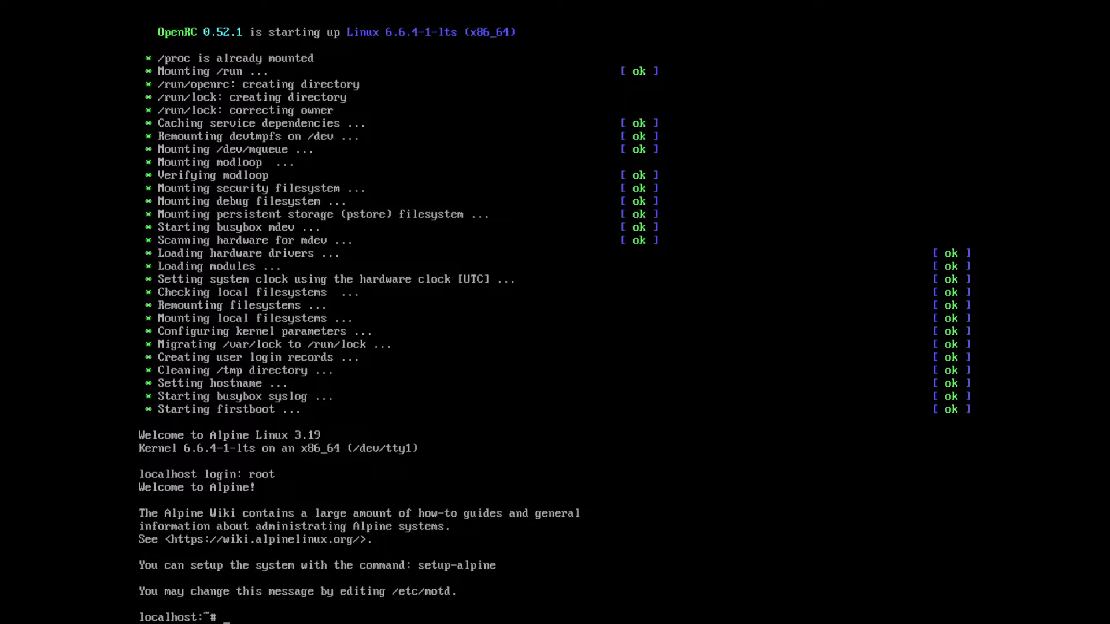
Step: Leave the full-screen view and force off the running alpinelinux3.18 virtual machine
{"action": "mouse_move", "coordinate": [555, 1]}
{"action": "left_click", "coordinate": [544, 13]}
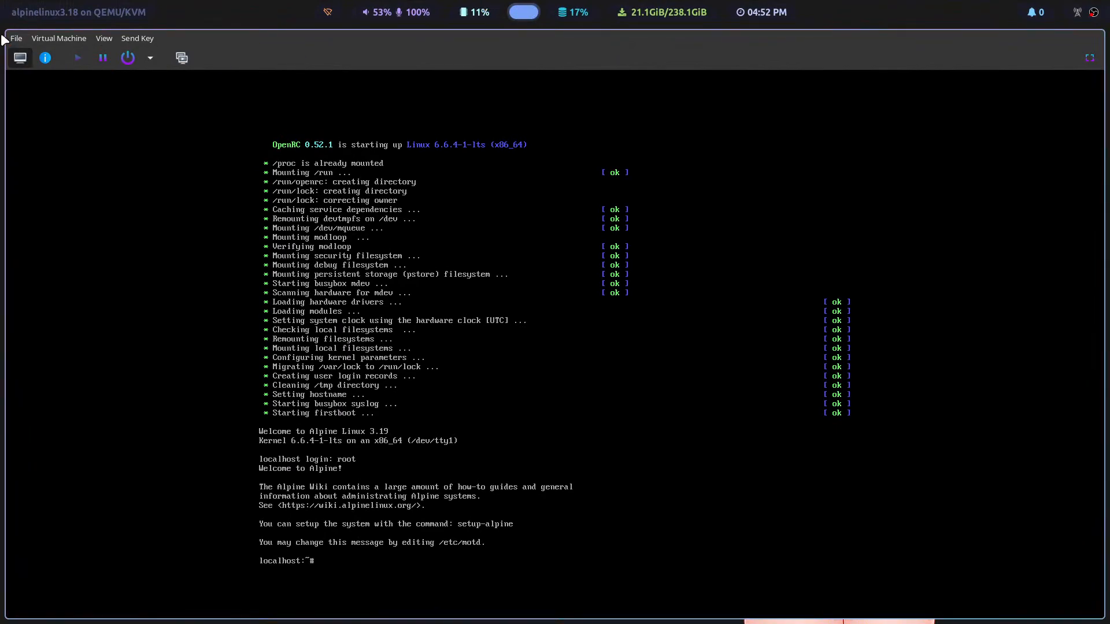
{"action": "left_click", "coordinate": [150, 57]}
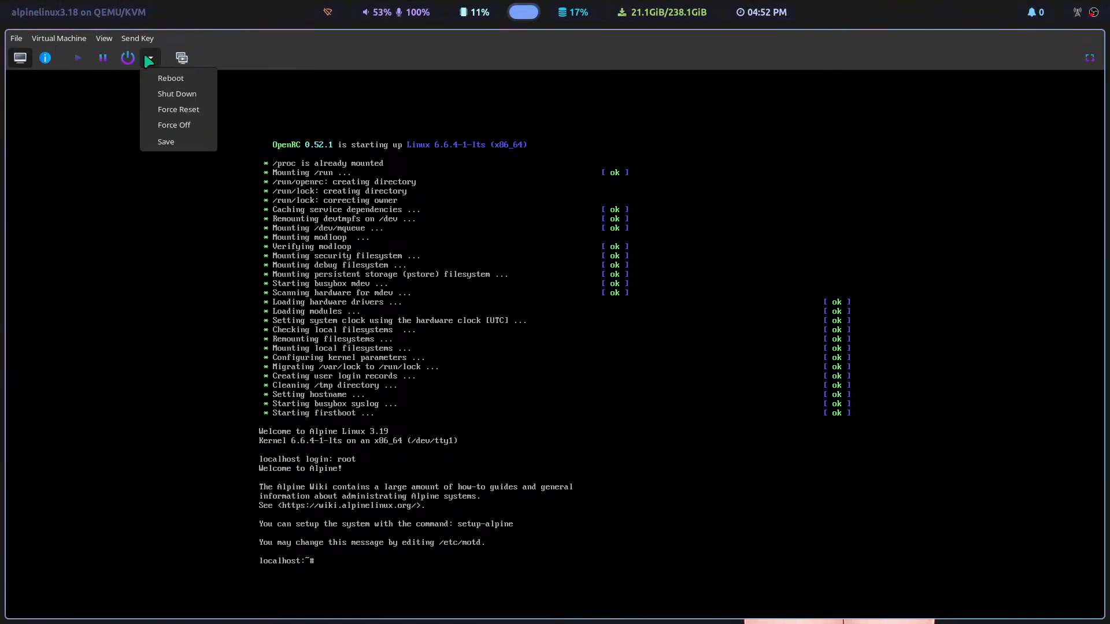
{"action": "left_click", "coordinate": [171, 126]}
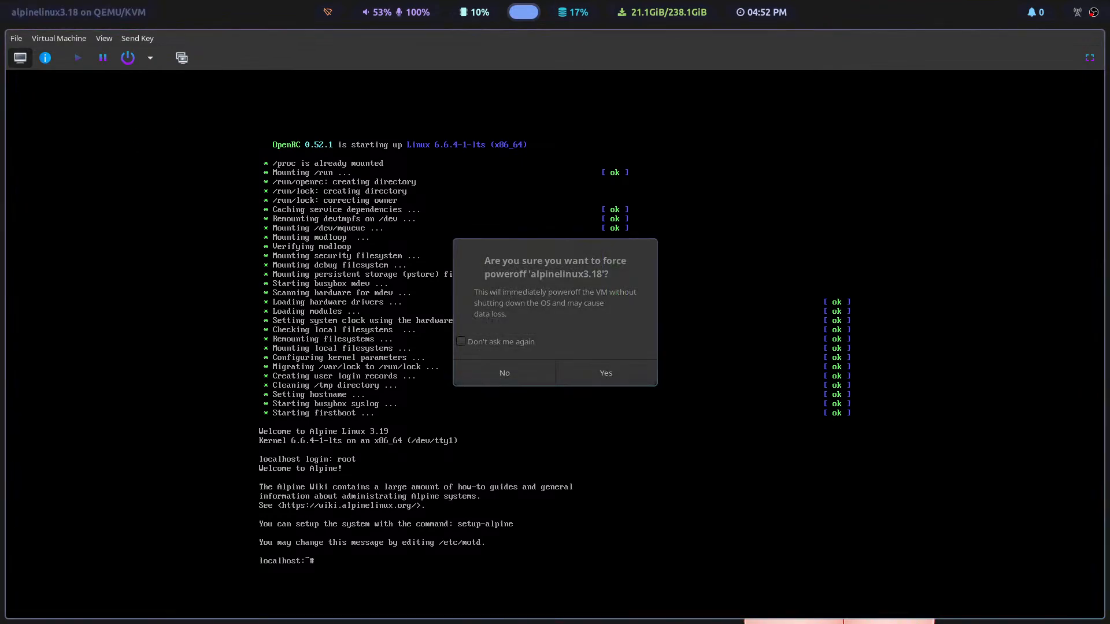
{"action": "left_click", "coordinate": [622, 376]}
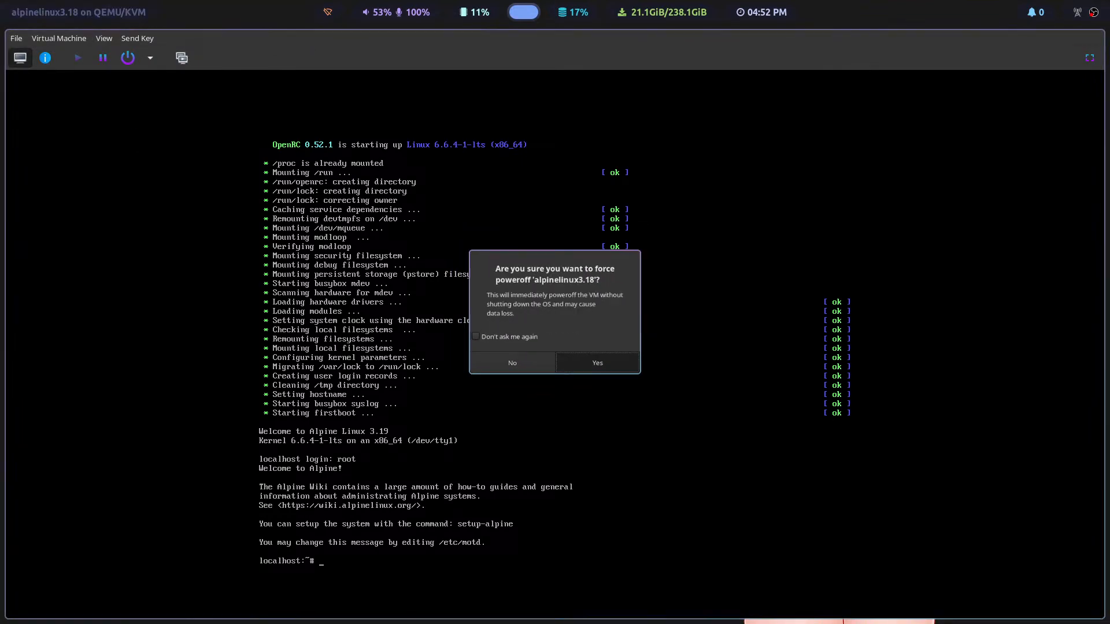
Step: Return to the virtual machine manager and delete alpinelinux3.18 together with its storage file alpinelinux3.18.qcow2
{"action": "left_click", "coordinate": [17, 39]}
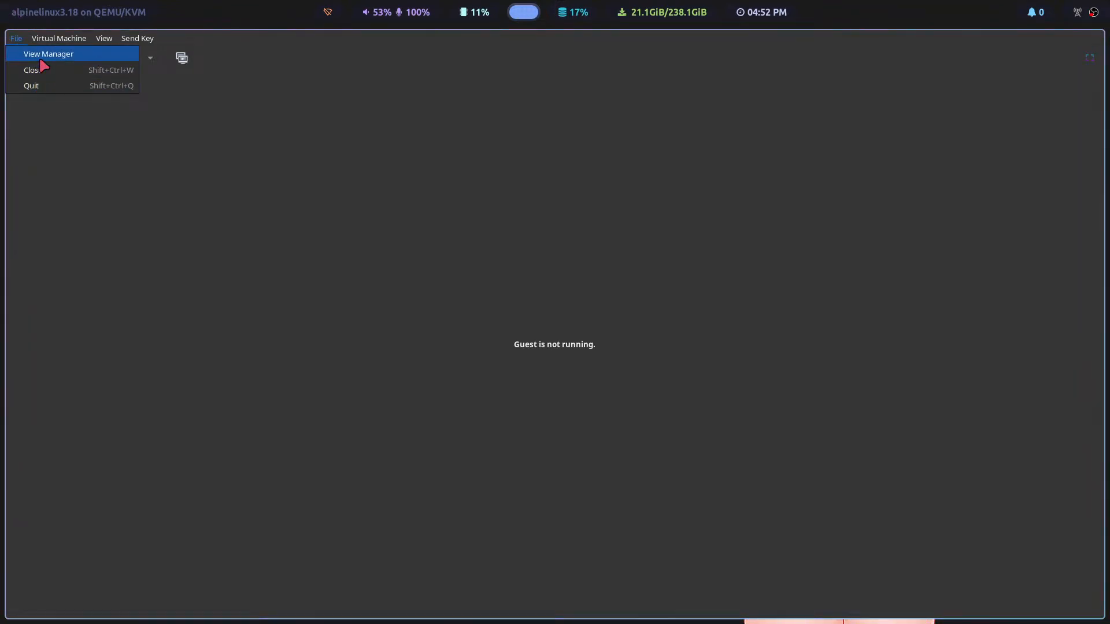
{"action": "left_click", "coordinate": [40, 70]}
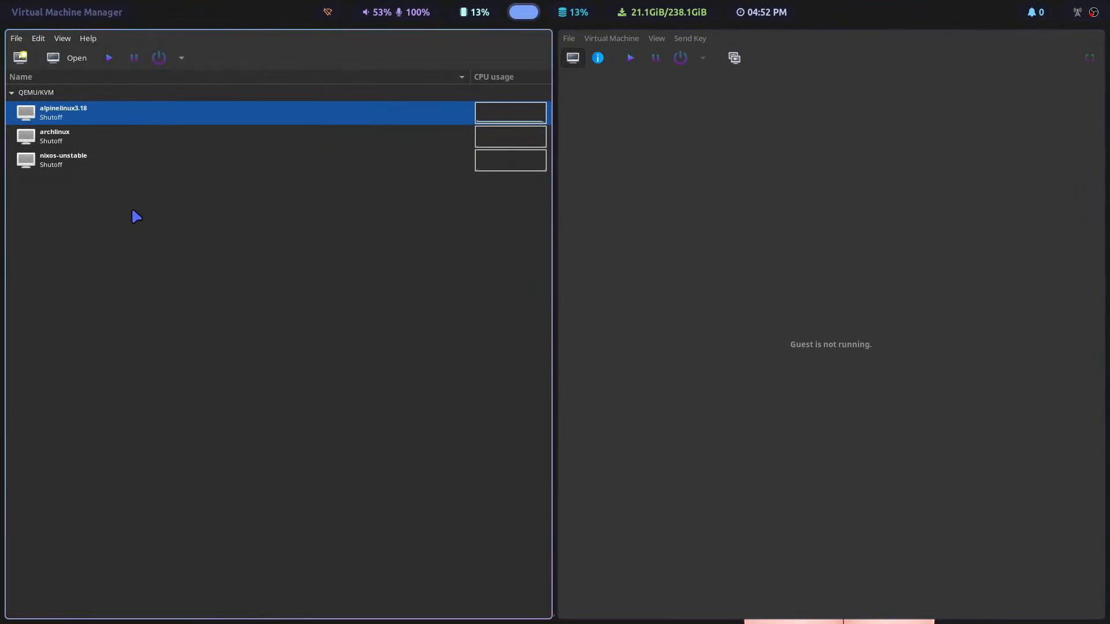
{"action": "right_click", "coordinate": [74, 114]}
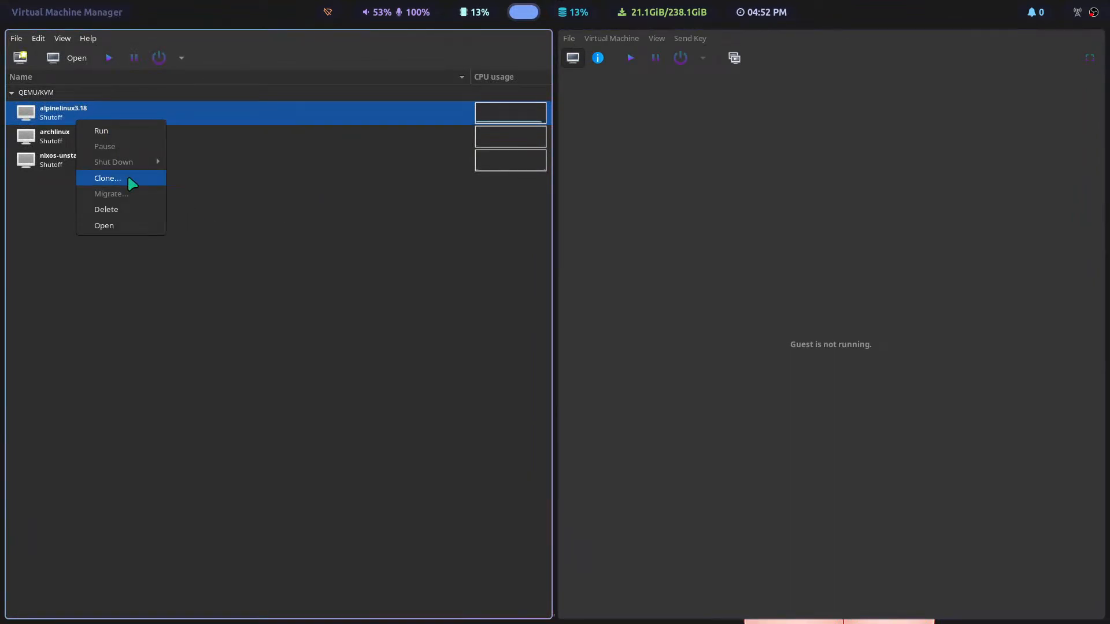
{"action": "left_click", "coordinate": [130, 210]}
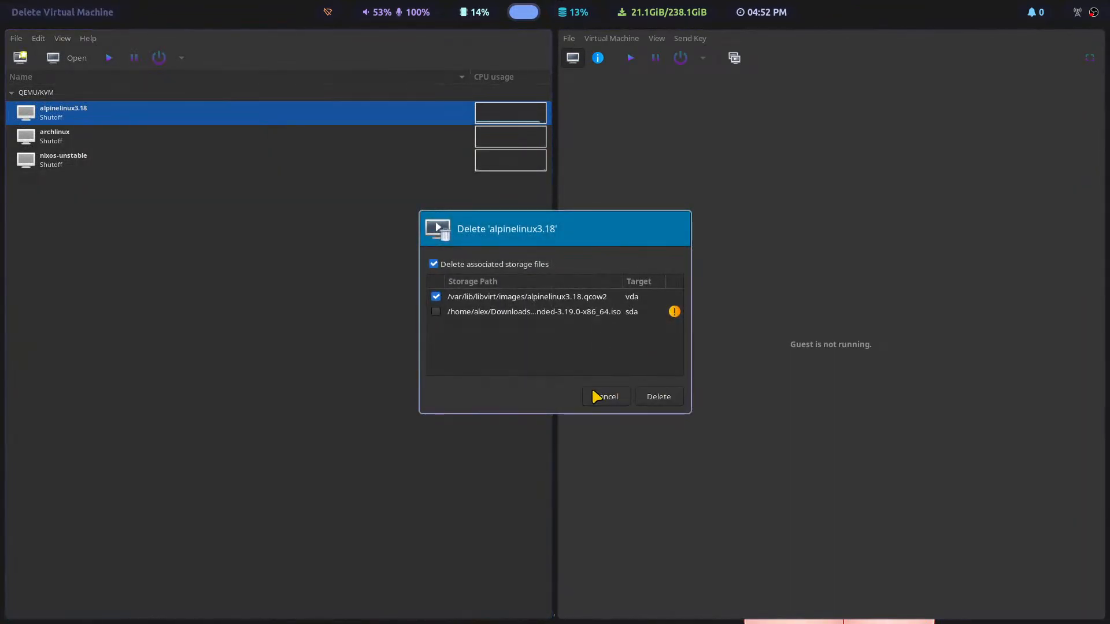
{"action": "left_click", "coordinate": [658, 398]}
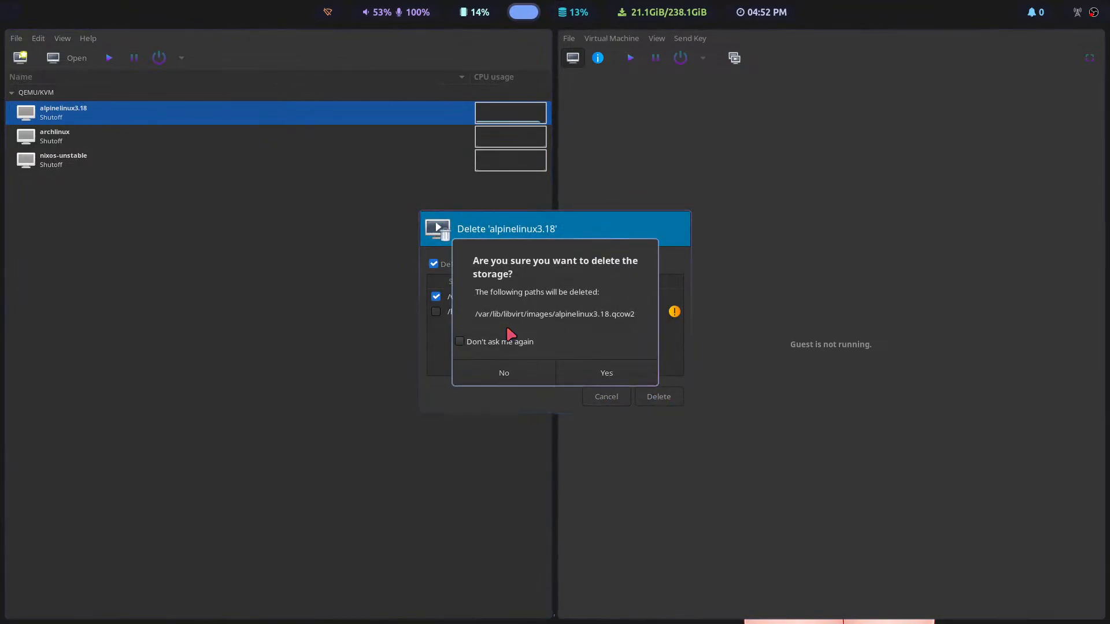
{"action": "left_click", "coordinate": [596, 375]}
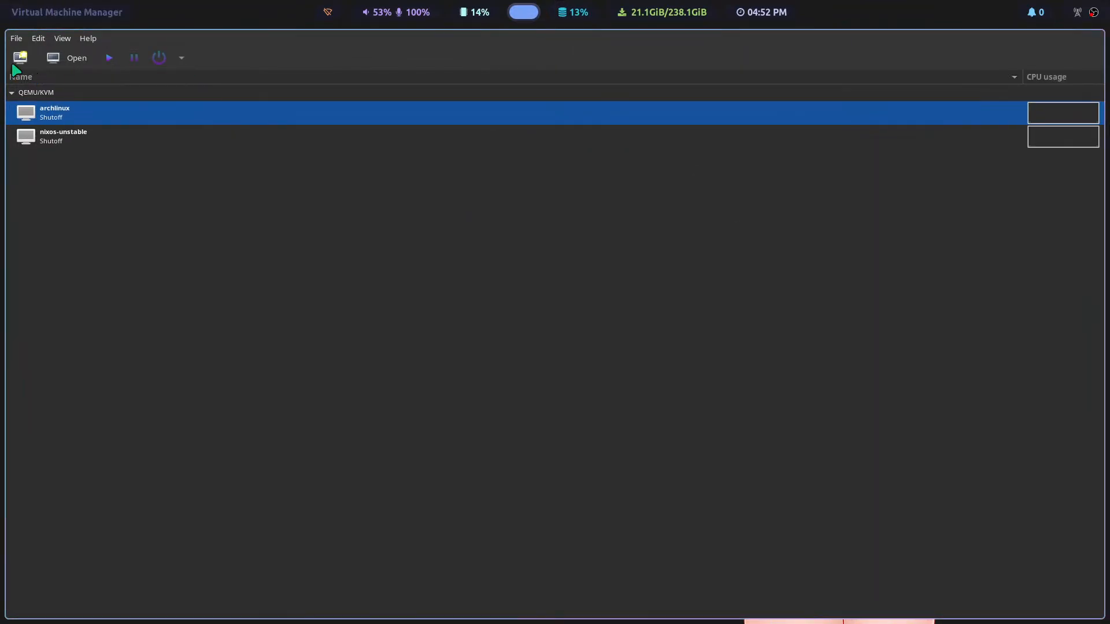
Step: Start a new virtual machine from local install media, using alpine-extended-3.19.0-x86_64.iso from the Downloads pool
{"action": "left_click", "coordinate": [16, 38]}
{"action": "left_click", "coordinate": [50, 69]}
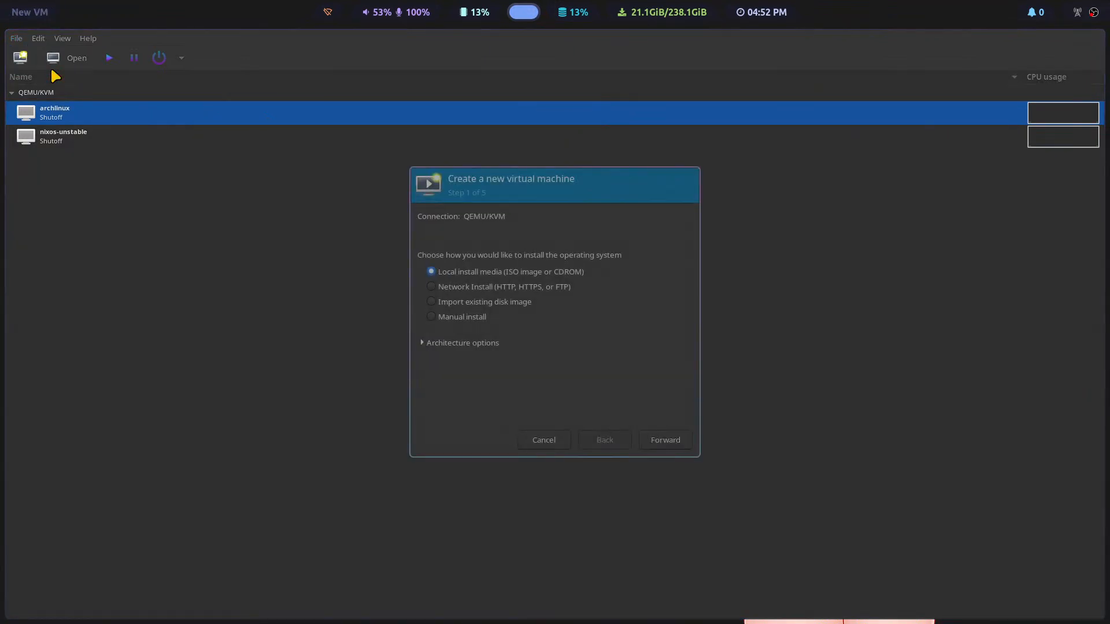
{"action": "left_click", "coordinate": [674, 441]}
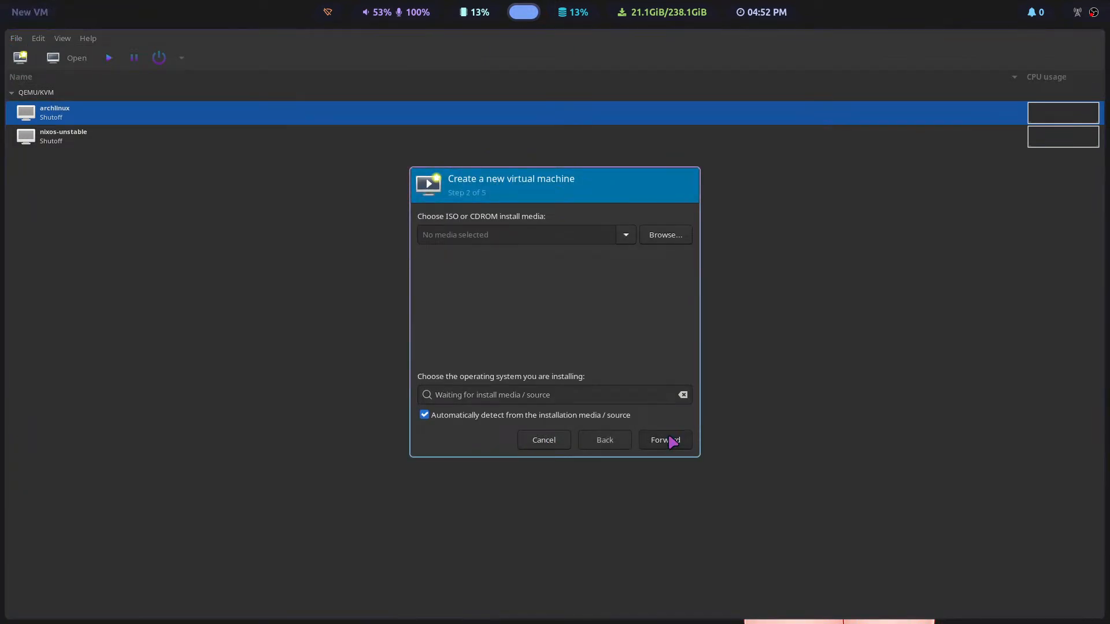
{"action": "left_click", "coordinate": [665, 242]}
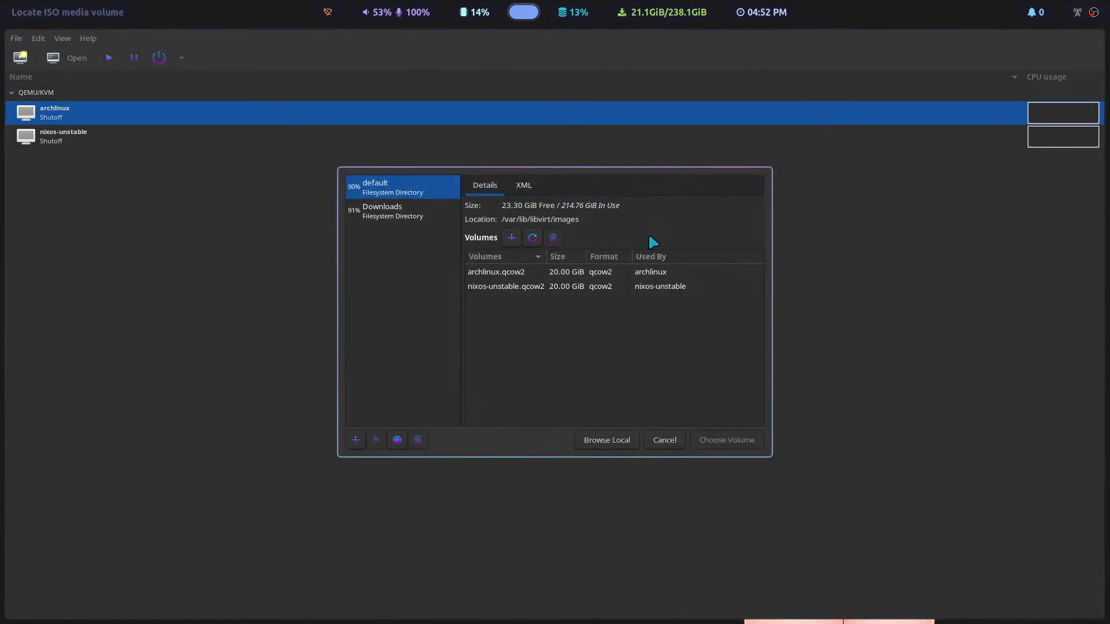
{"action": "left_click", "coordinate": [391, 208]}
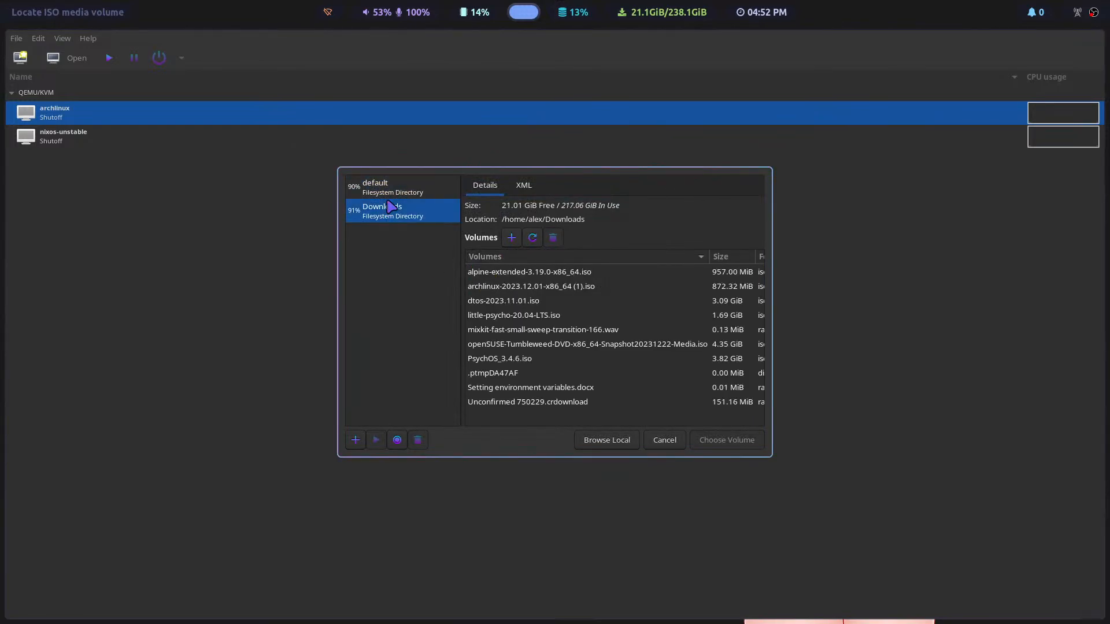
{"action": "left_click", "coordinate": [528, 275]}
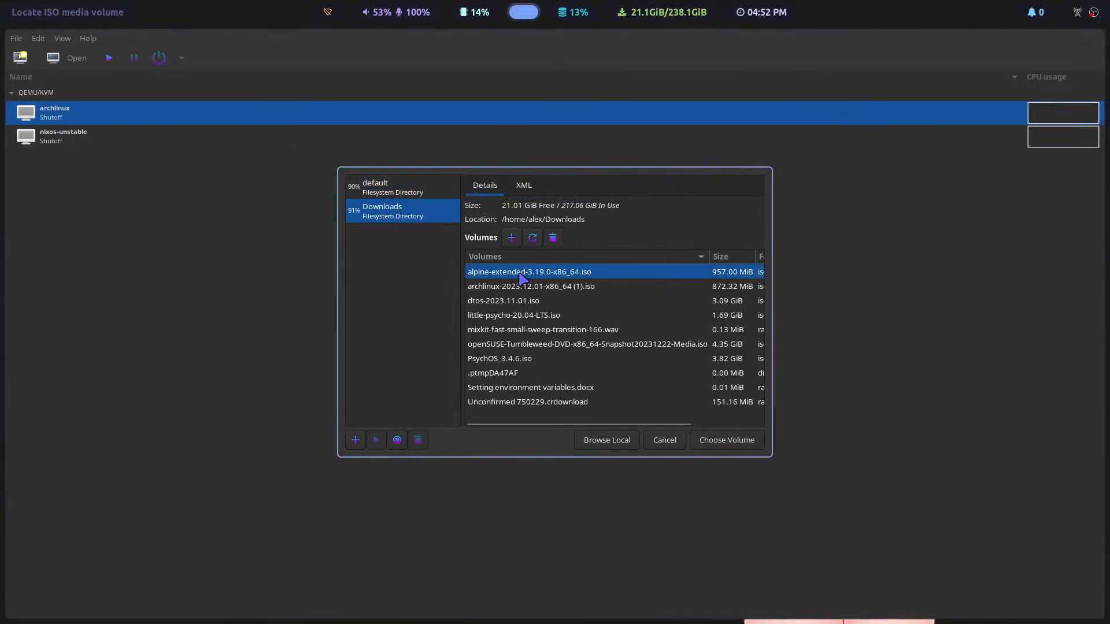
{"action": "left_click", "coordinate": [730, 446]}
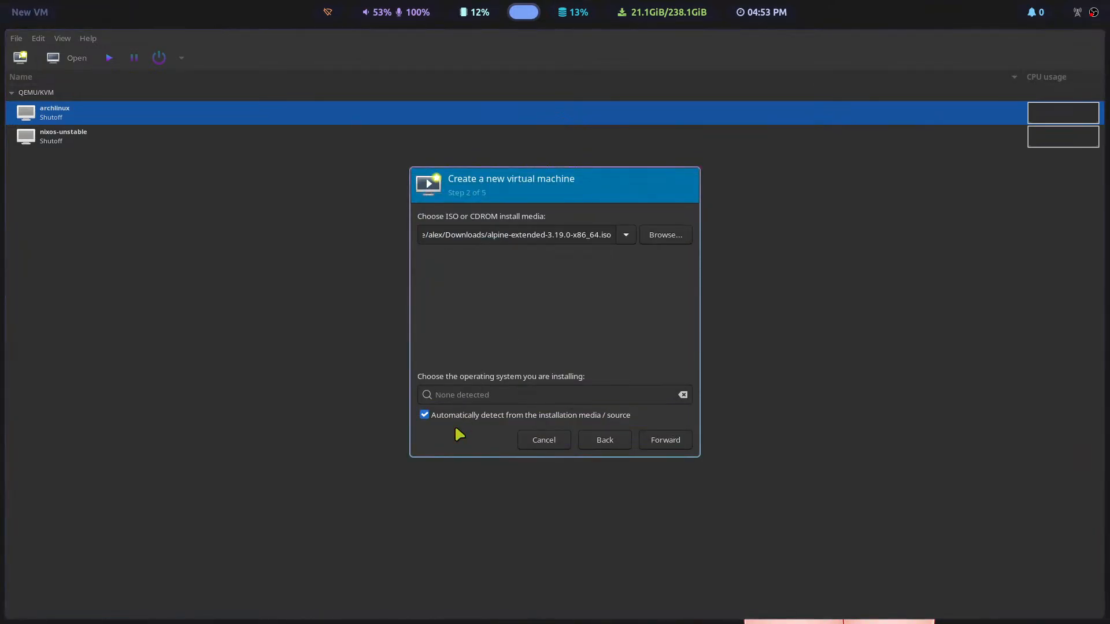
Step: Disable automatic detection of the operating system and choose Alpine Linux 3.18 as the one being installed
{"action": "left_click", "coordinate": [438, 411]}
{"action": "type", "text": "alpine"}
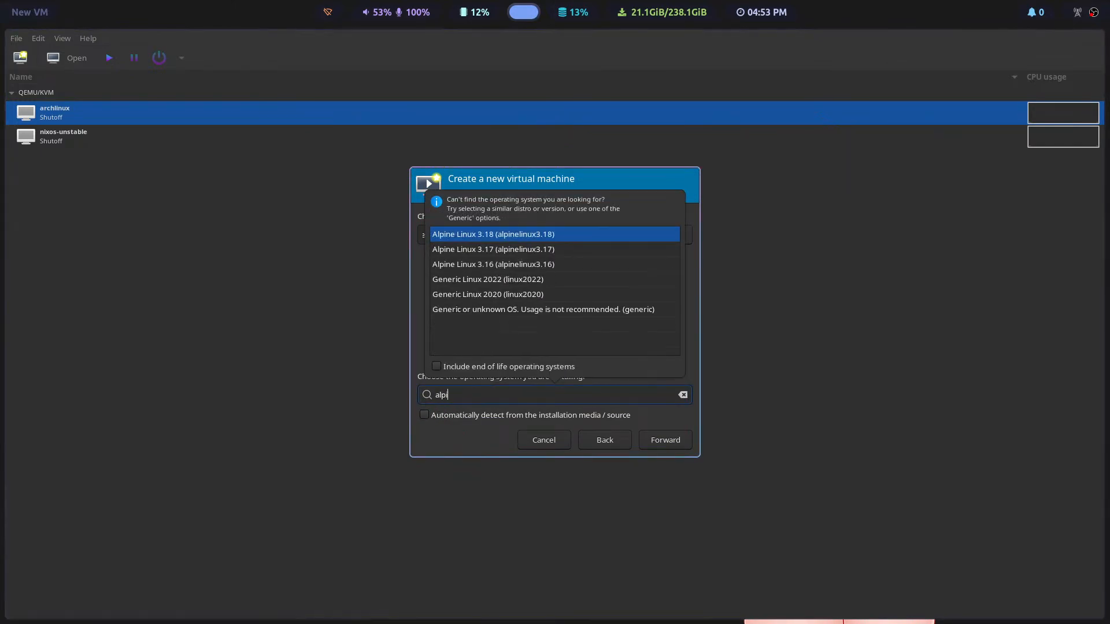
{"action": "left_click", "coordinate": [504, 249]}
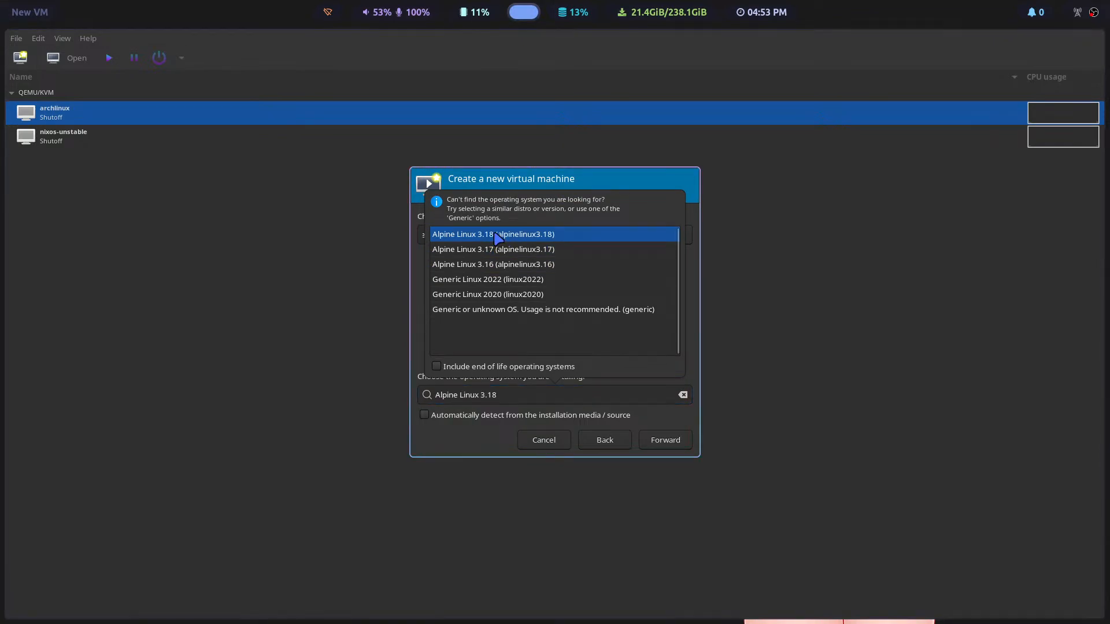
{"action": "left_click", "coordinate": [669, 440]}
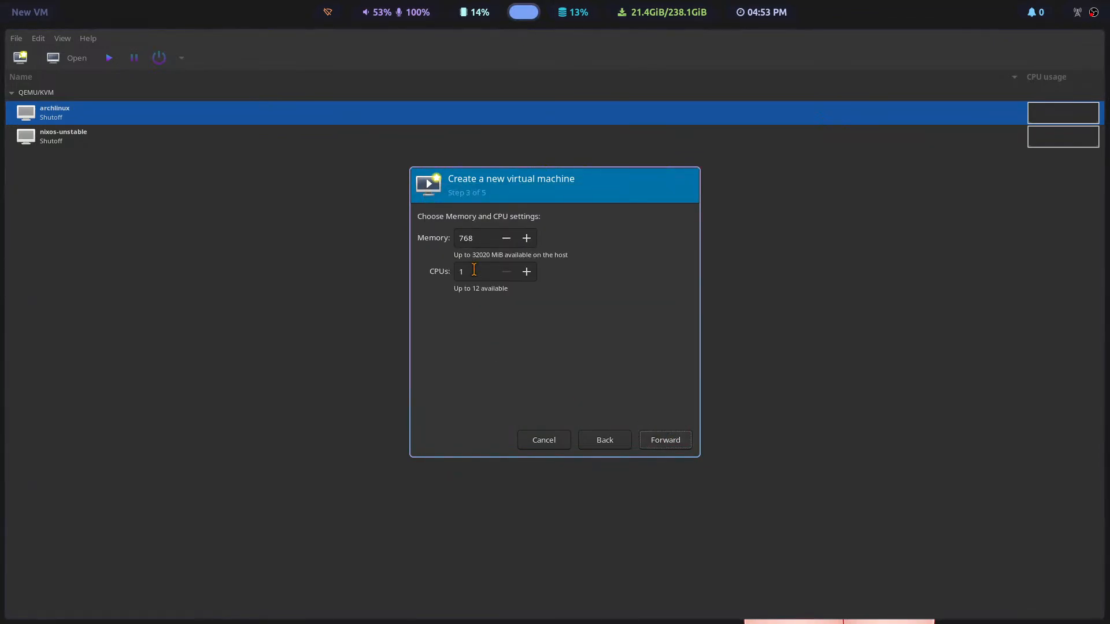
Step: Give the new virtual machine 4000 MiB of memory and 4 CPUs
{"action": "left_click_drag", "start_coordinate": [475, 240], "coordinate": [456, 240]}
{"action": "left_click", "coordinate": [454, 243]}
{"action": "key", "text": "shift+Right"}
{"action": "type", "text": "4000"}
{"action": "left_click", "coordinate": [526, 272]}
{"action": "left_click", "coordinate": [526, 271]}
{"action": "left_click", "coordinate": [525, 272]}
{"action": "left_click", "coordinate": [663, 443]}
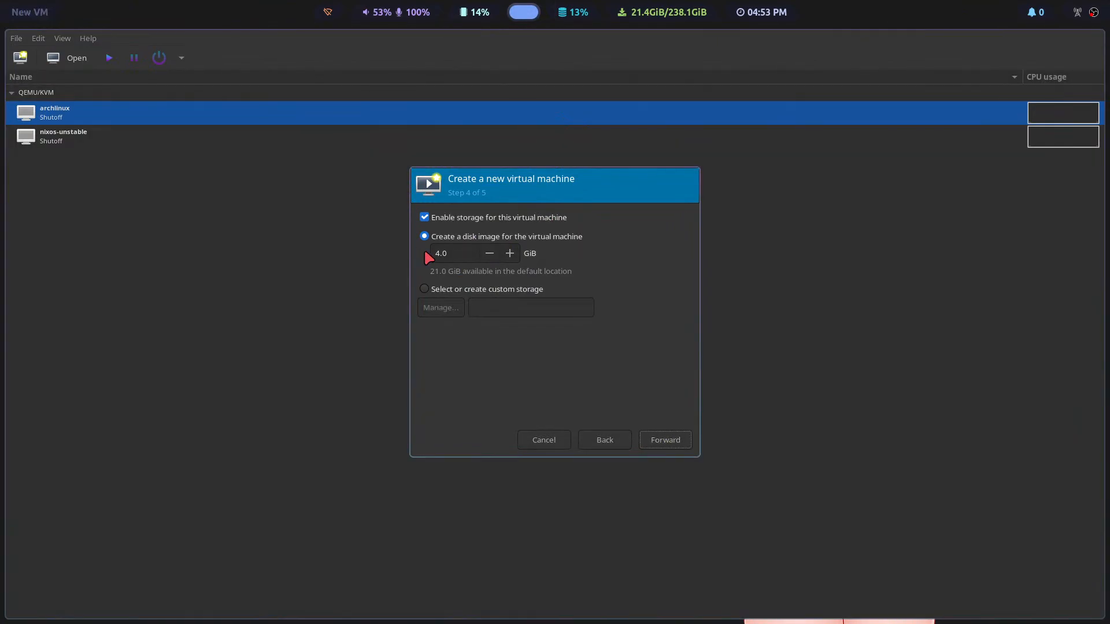
Step: Set the disk image size to 10 GiB and finish creating the virtual machine under the name alpinelinux3.18
{"action": "left_click", "coordinate": [447, 252]}
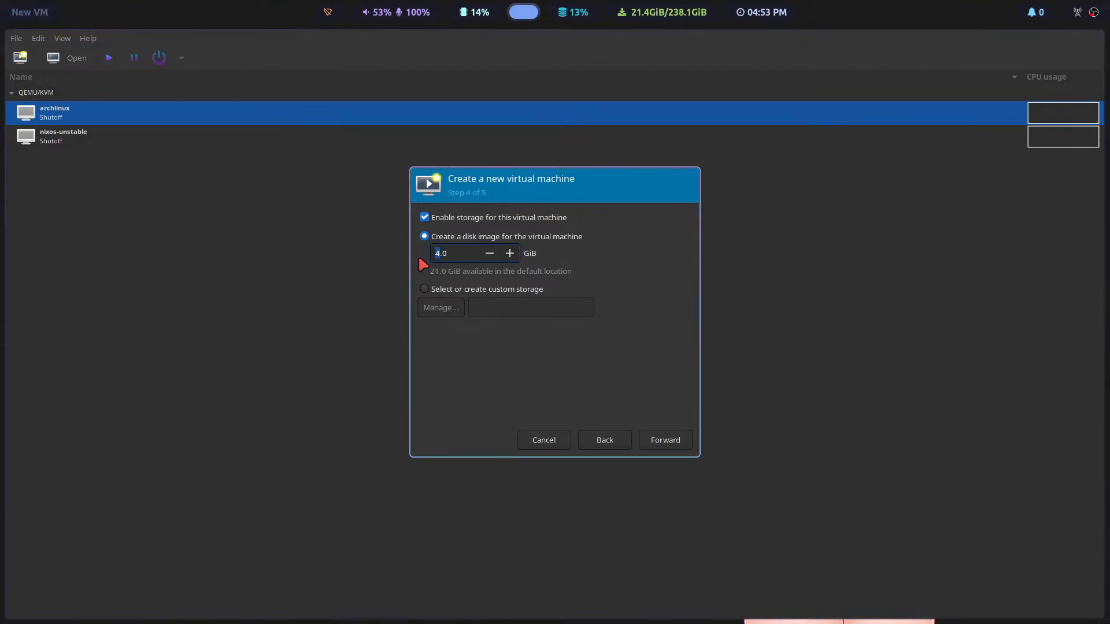
{"action": "type", "text": "10"}
{"action": "left_click", "coordinate": [661, 440]}
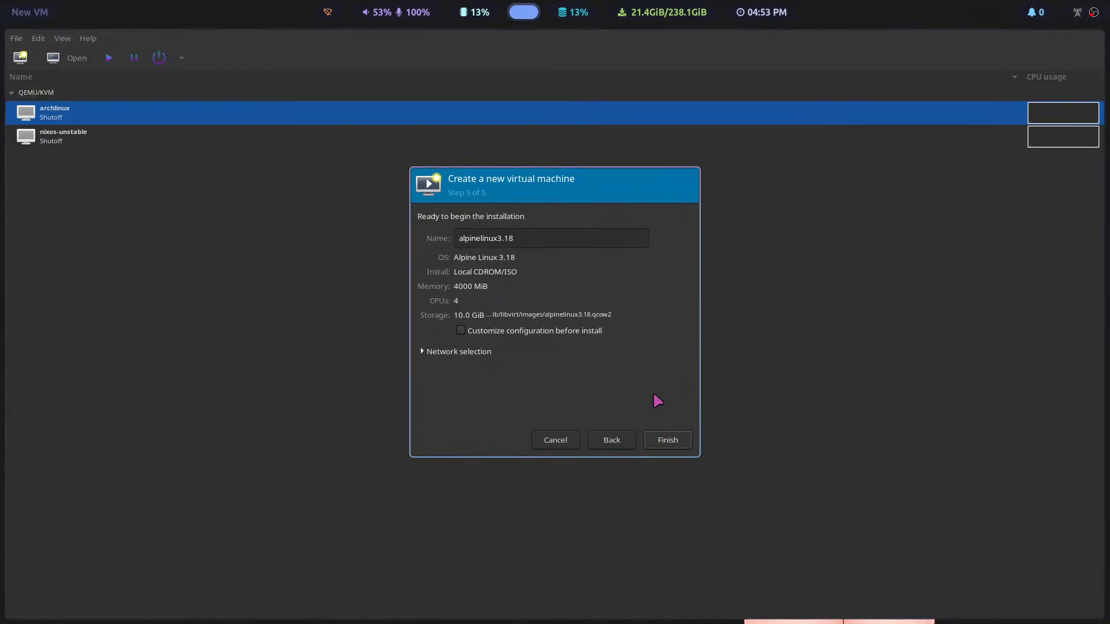
{"action": "left_click", "coordinate": [666, 440]}
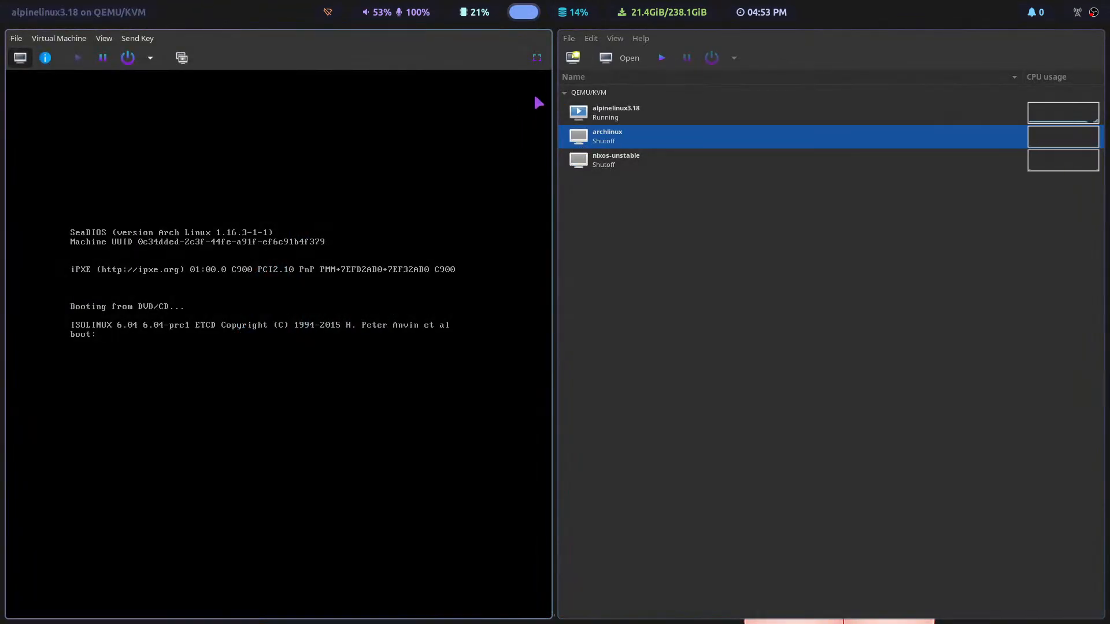
Step: Close the manager window and show the running alpinelinux3.18 console in full screen
{"action": "left_click", "coordinate": [589, 39]}
{"action": "mouse_move", "coordinate": [570, 39]}
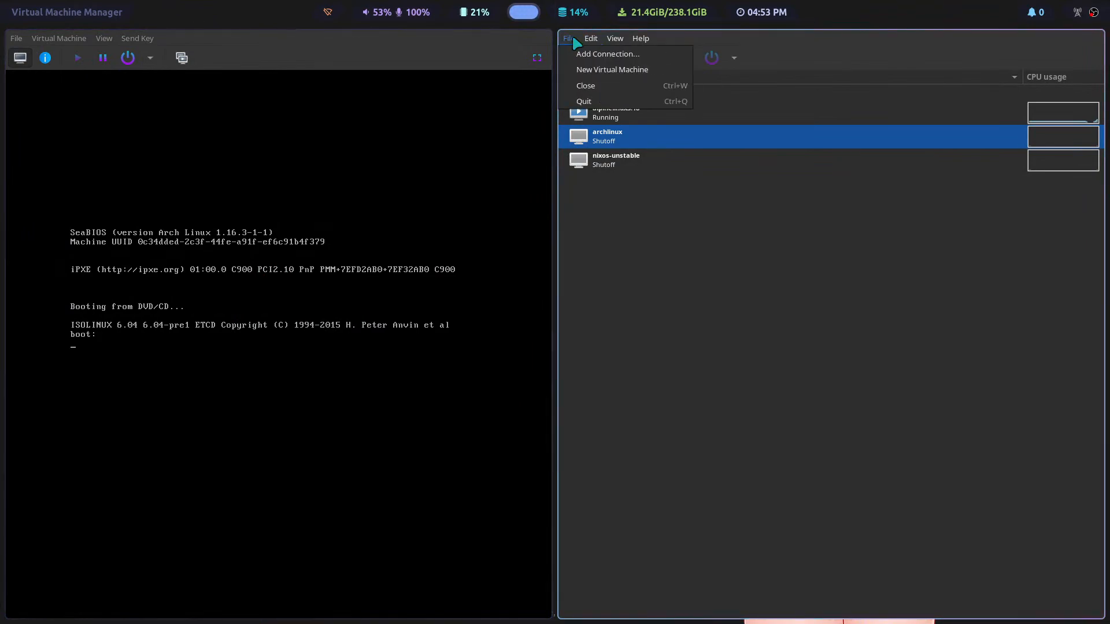
{"action": "left_click", "coordinate": [584, 86]}
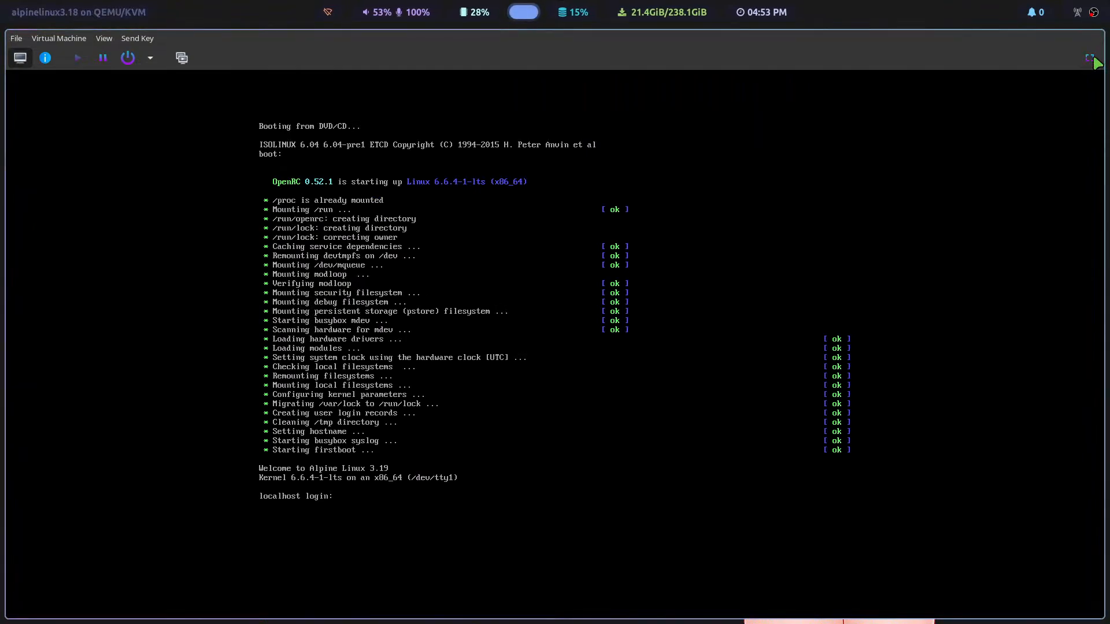
{"action": "left_click", "coordinate": [1090, 58]}
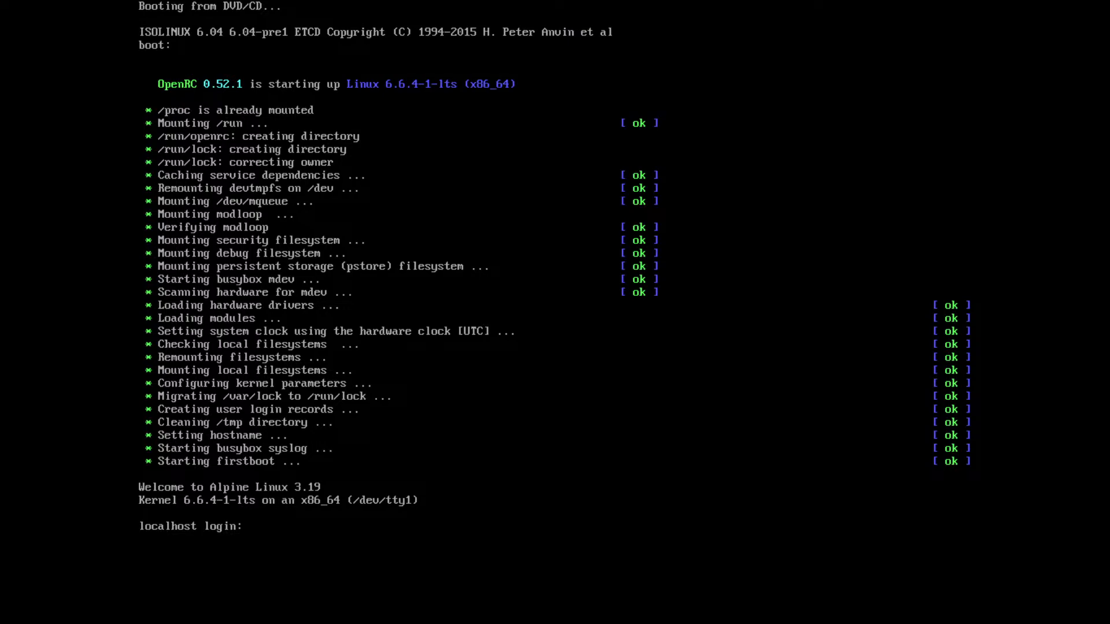
Step: Log in to the Alpine live system as root
{"action": "type", "text": "rott"}
{"action": "key", "text": "BackSpace"}
{"action": "key", "text": "BackSpace"}
{"action": "type", "text": "ot"}
{"action": "key", "text": "Return"}
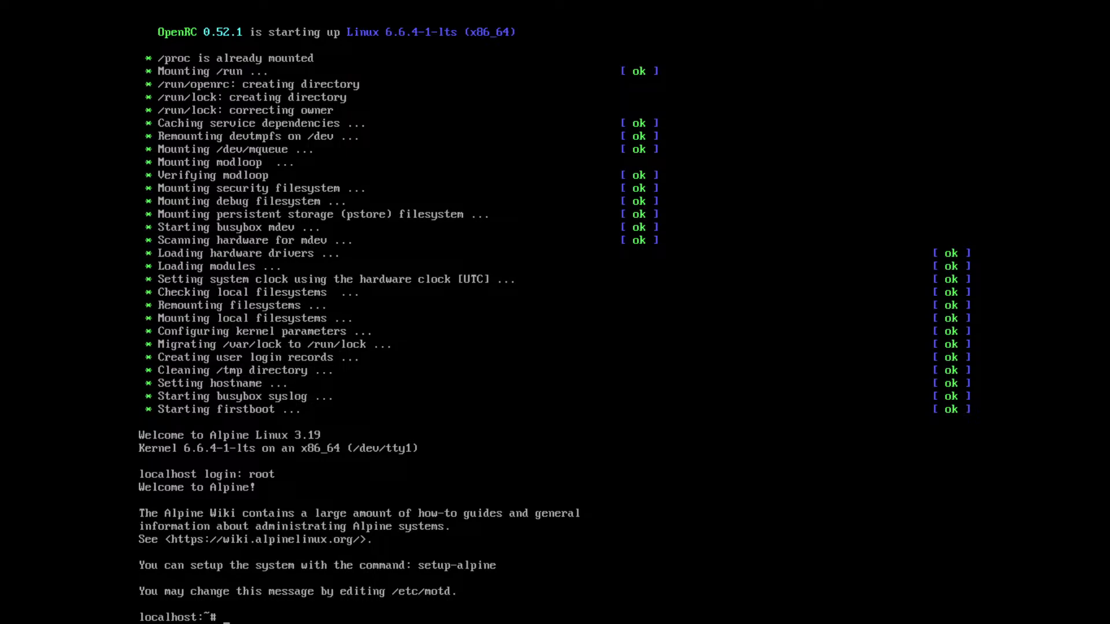
Step: Try to launch the Alpine installer with the command alpine-setup
{"action": "type", "text": "alpine-setup"}
{"action": "key", "text": "Return"}
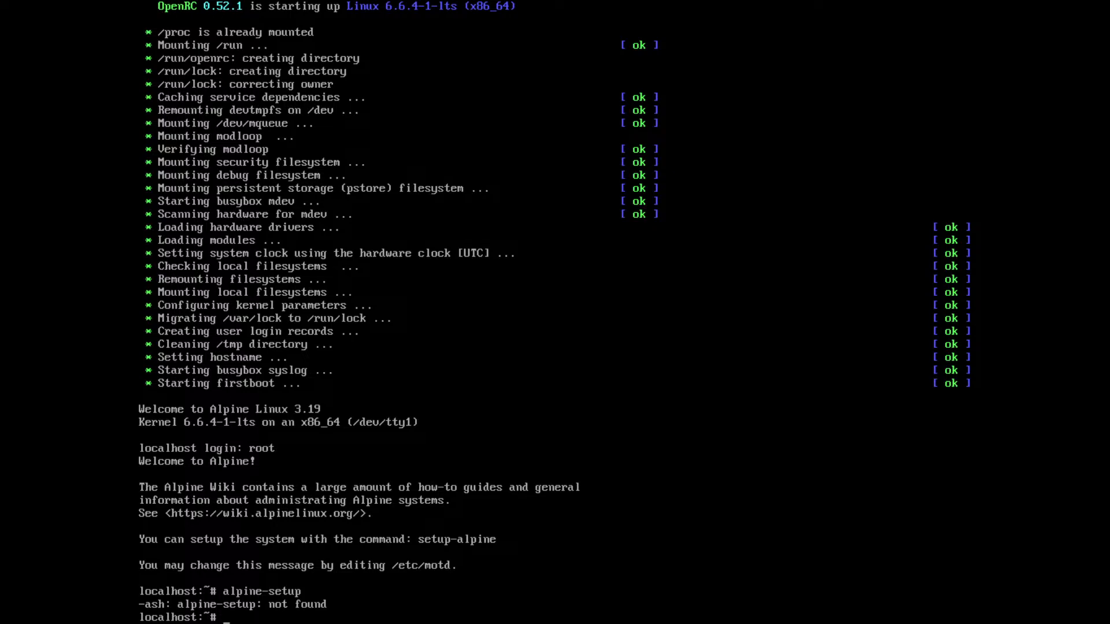
Step: Run setup-alpine and set the keyboard layout to us with the variant us
{"action": "type", "text": "setup-alpine"}
{"action": "key", "text": "Return"}
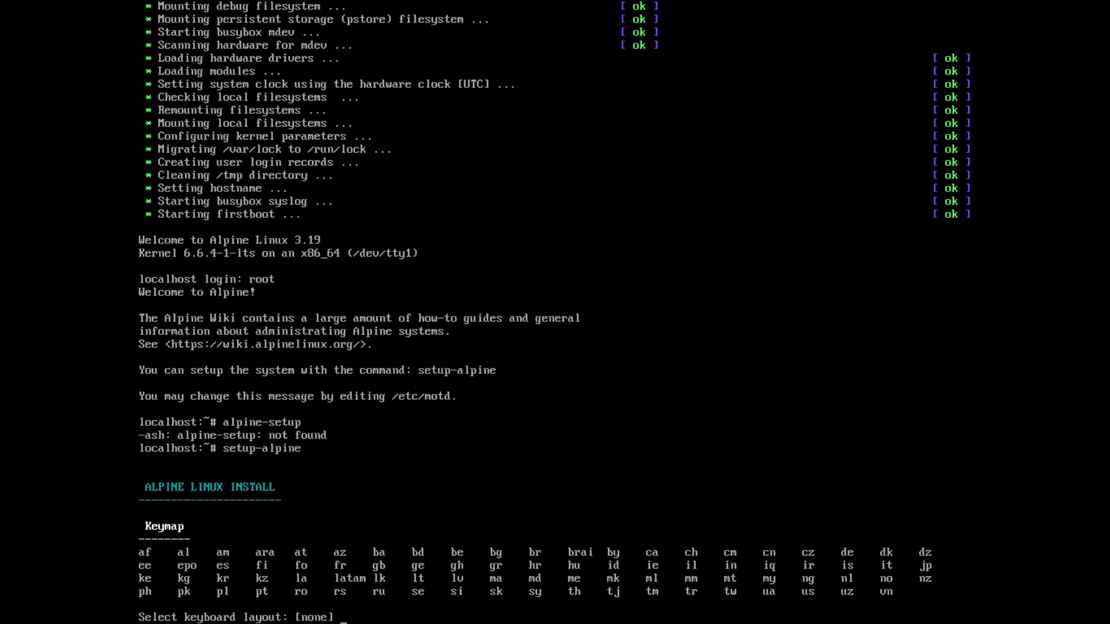
{"action": "type", "text": "us"}
{"action": "key", "text": "Return"}
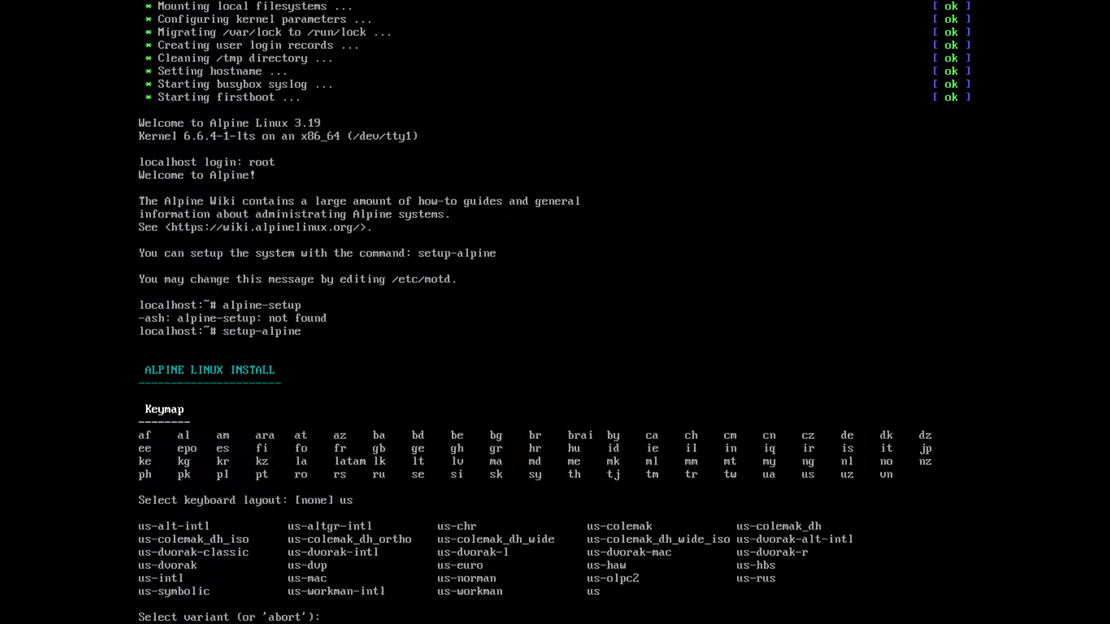
{"action": "type", "text": "us"}
{"action": "key", "text": "Return"}
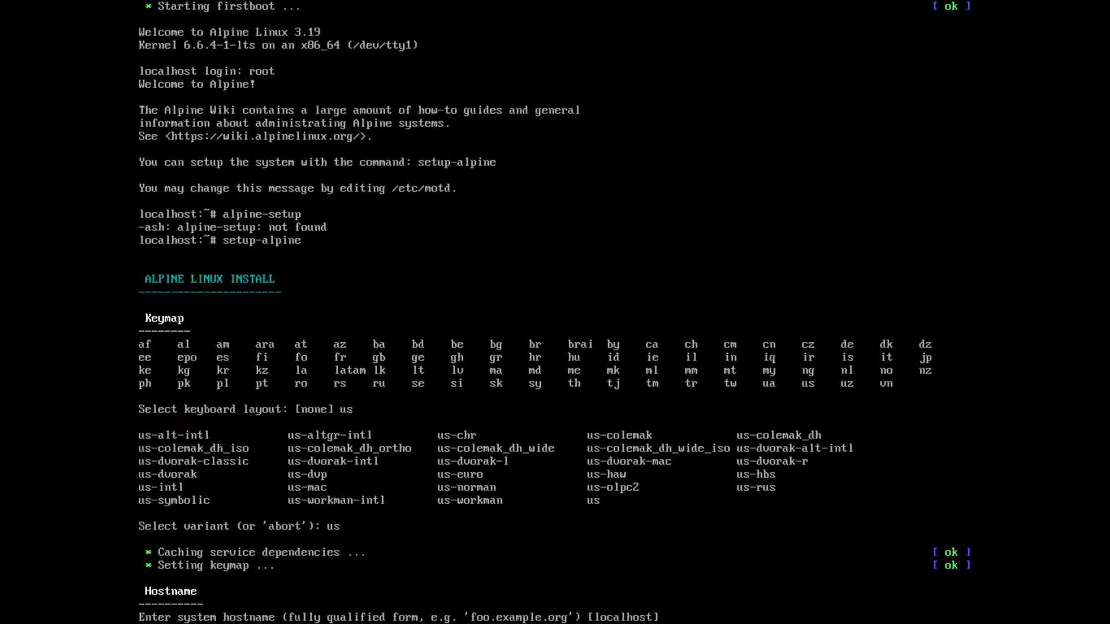
Step: Set the system hostname to tlt and initialize the eth0 interface with a DHCP address
{"action": "type", "text": "tlt"}
{"action": "key", "text": "Return"}
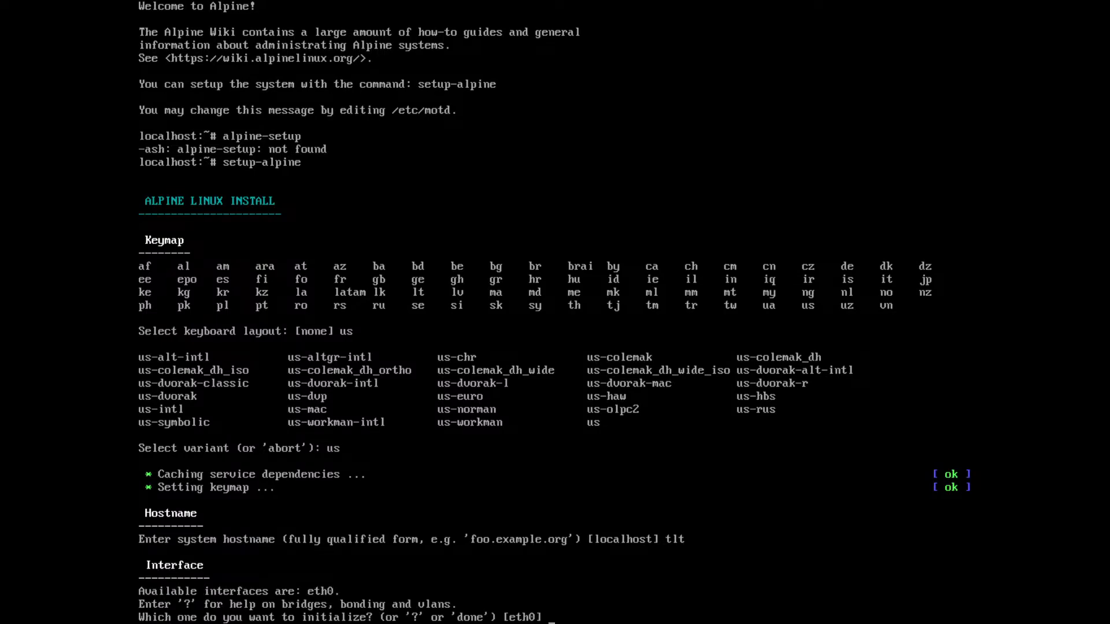
{"action": "key", "text": "Return"}
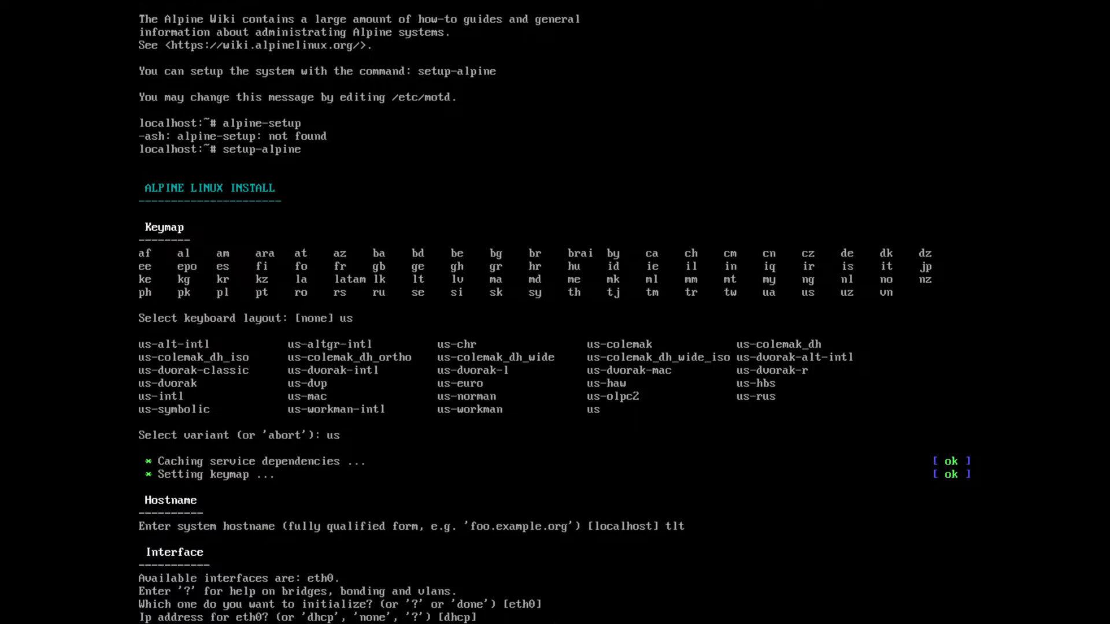
{"action": "key", "text": "Return"}
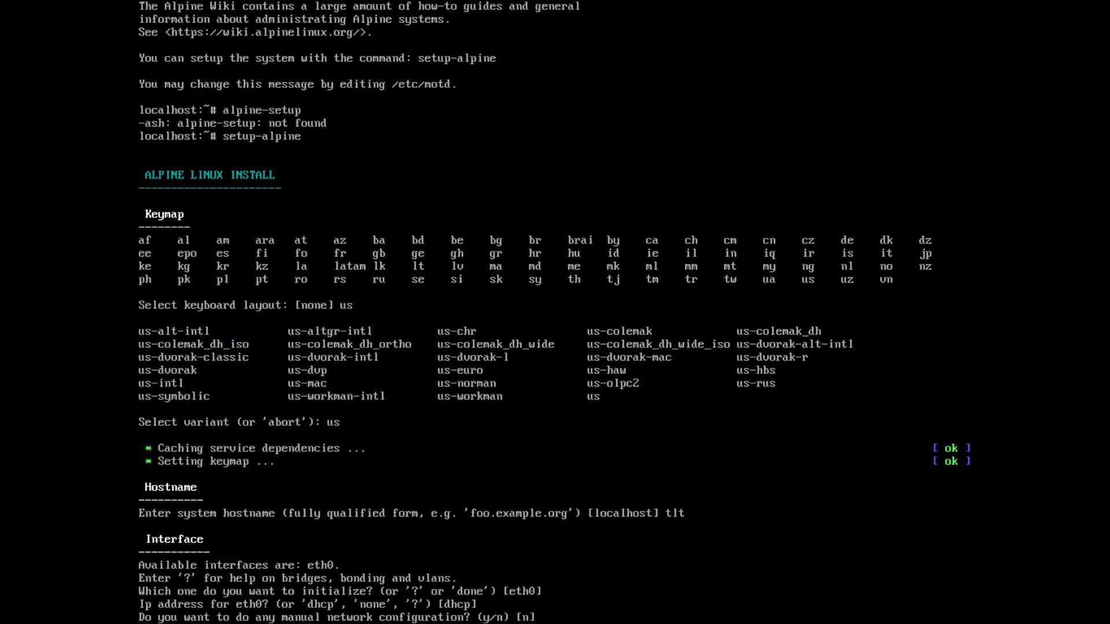
Step: Try manual network configuration in the installer and move through the opened interfaces file
{"action": "type", "text": "y"}
{"action": "key", "text": "Return"}
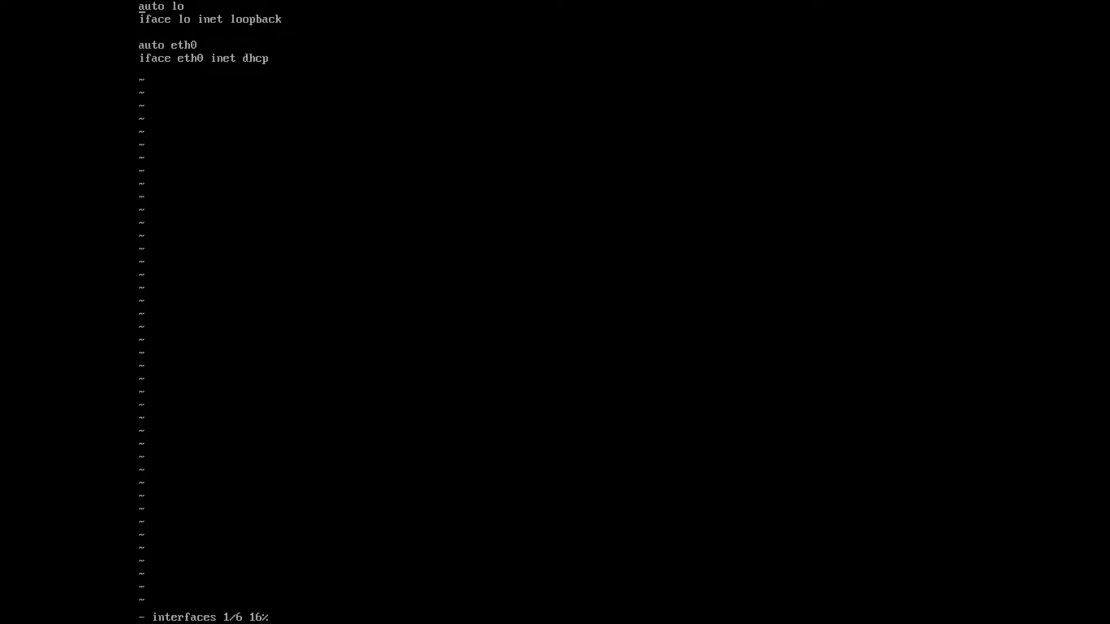
{"action": "key", "text": "Down"}
{"action": "key", "text": "Down"}
{"action": "key", "text": "Down"}
{"action": "key", "text": "Down"}
{"action": "key", "text": "Down"}
{"action": "key", "text": "Up"}
{"action": "key", "text": "Up"}
{"action": "key", "text": "Up"}
{"action": "key", "text": "Up"}
{"action": "key", "text": "Up"}
{"action": "key", "text": "Tab"}
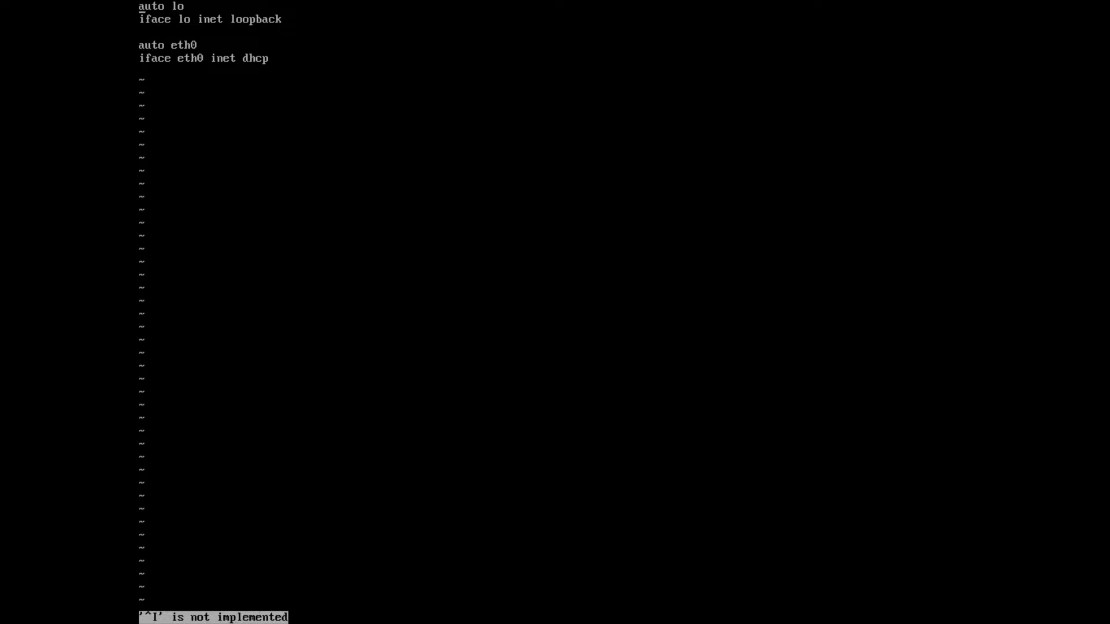
Step: Leave the full-screen console and force the alpinelinux3.18 virtual machine off
{"action": "left_click", "coordinate": [543, 12]}
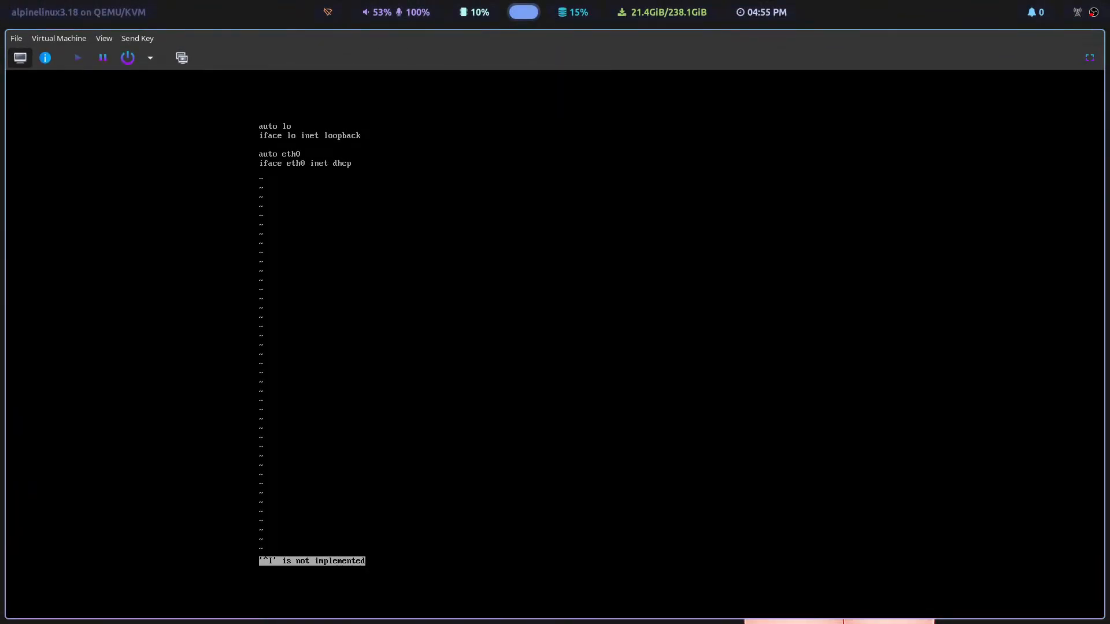
{"action": "left_click", "coordinate": [150, 57]}
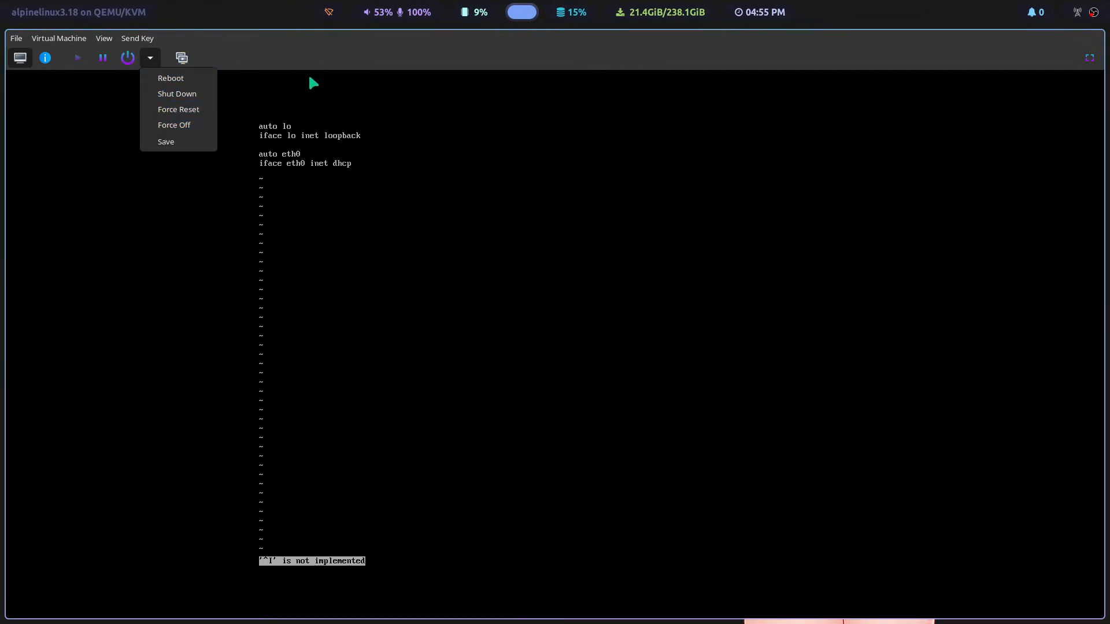
{"action": "left_click", "coordinate": [188, 128]}
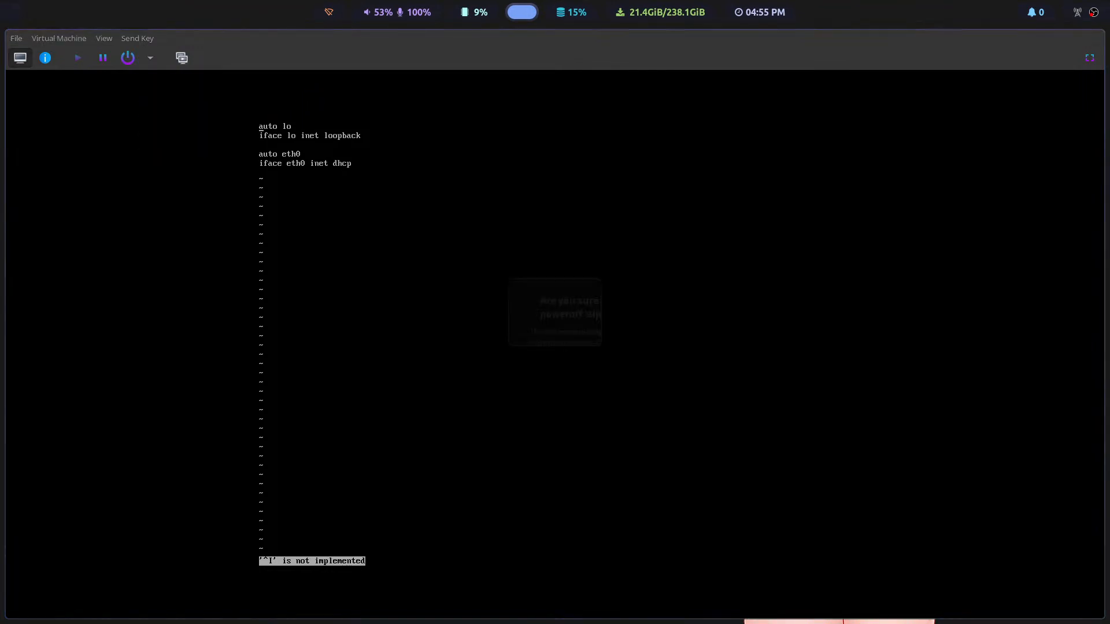
{"action": "left_click", "coordinate": [613, 373]}
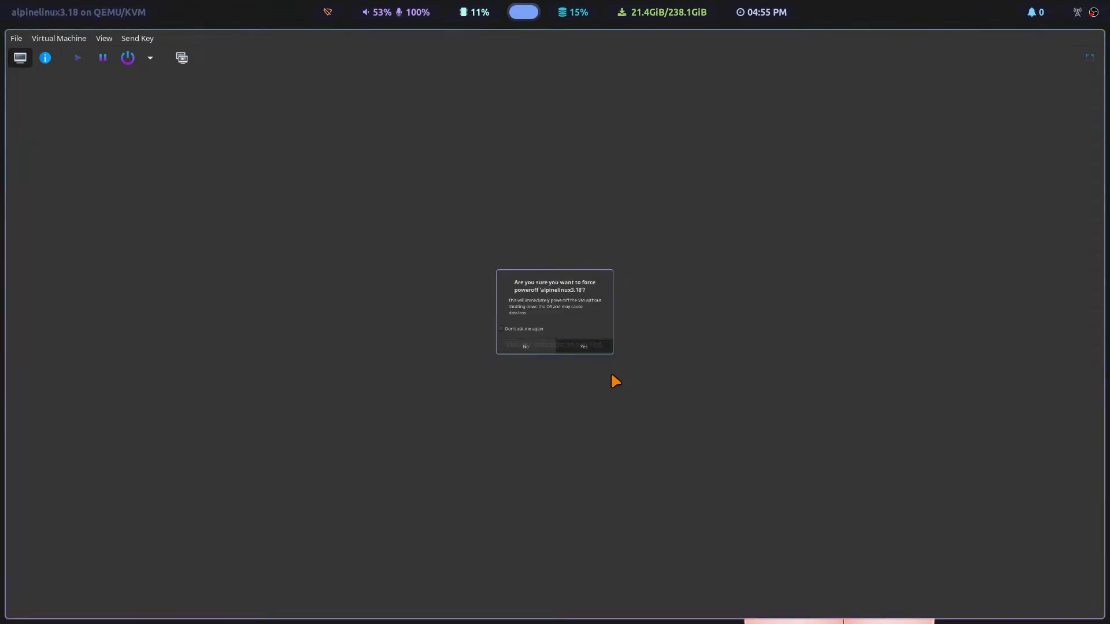
Step: Attach alpine-extended-3.19.0-x86_64.iso from the Downloads pool to SATA CDROM 1 and apply the change
{"action": "left_click", "coordinate": [46, 58]}
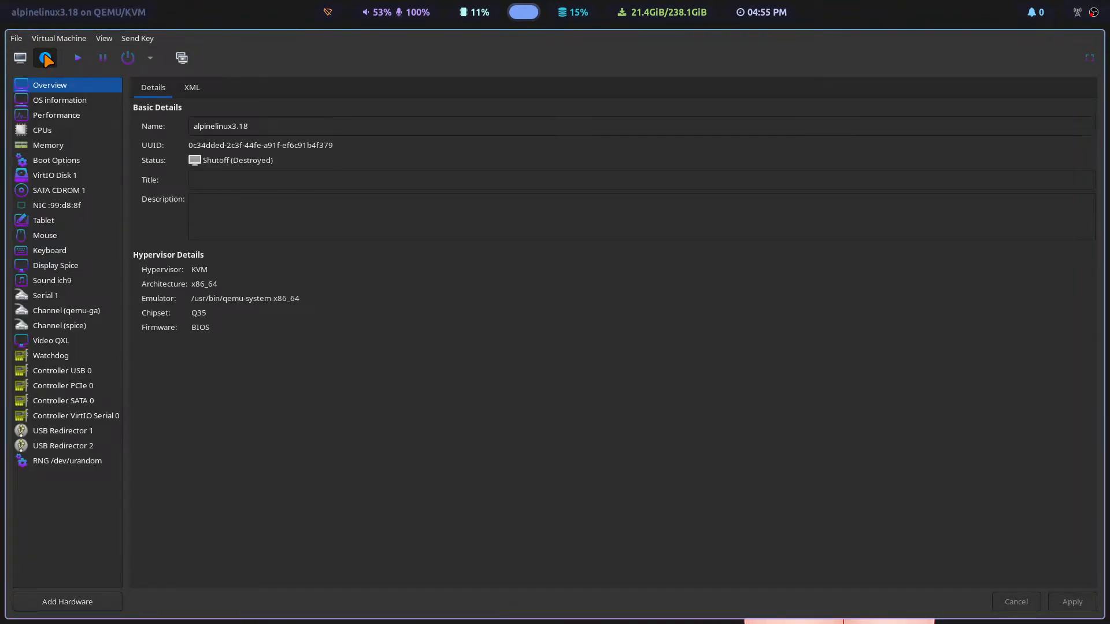
{"action": "left_click", "coordinate": [55, 193]}
{"action": "left_click", "coordinate": [1079, 128]}
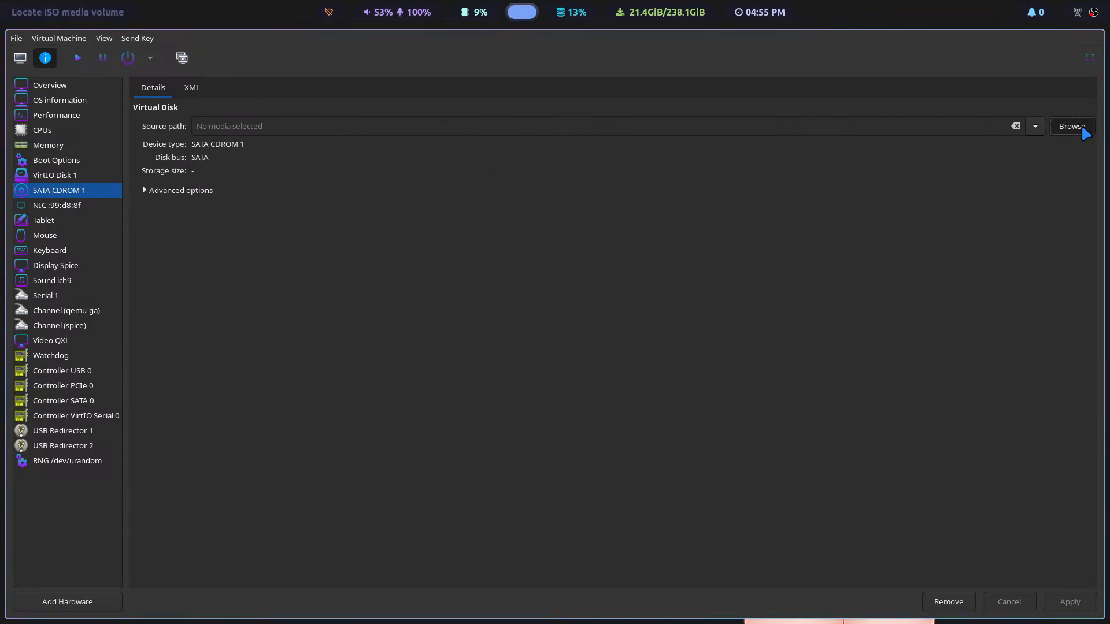
{"action": "left_click", "coordinate": [413, 215]}
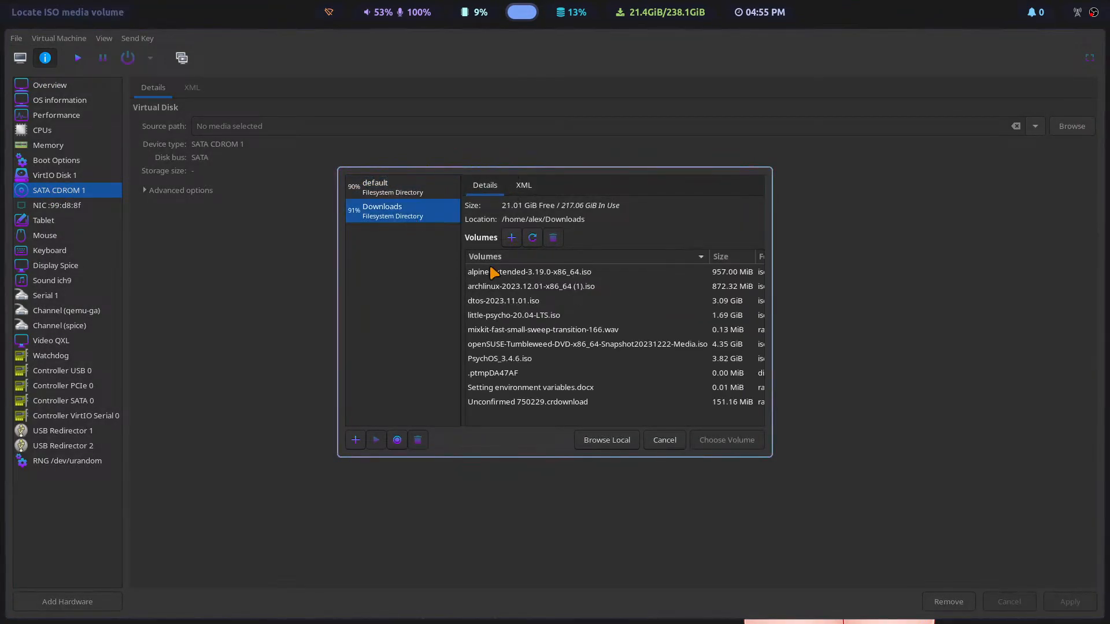
{"action": "left_click", "coordinate": [545, 272]}
{"action": "left_click", "coordinate": [731, 440]}
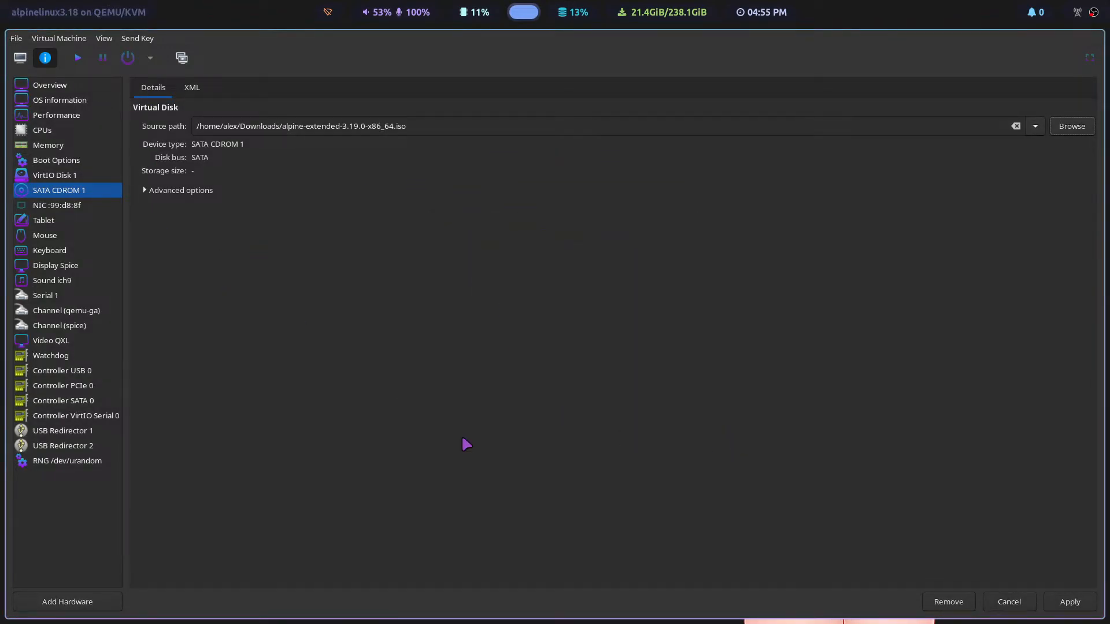
{"action": "left_click", "coordinate": [1058, 601]}
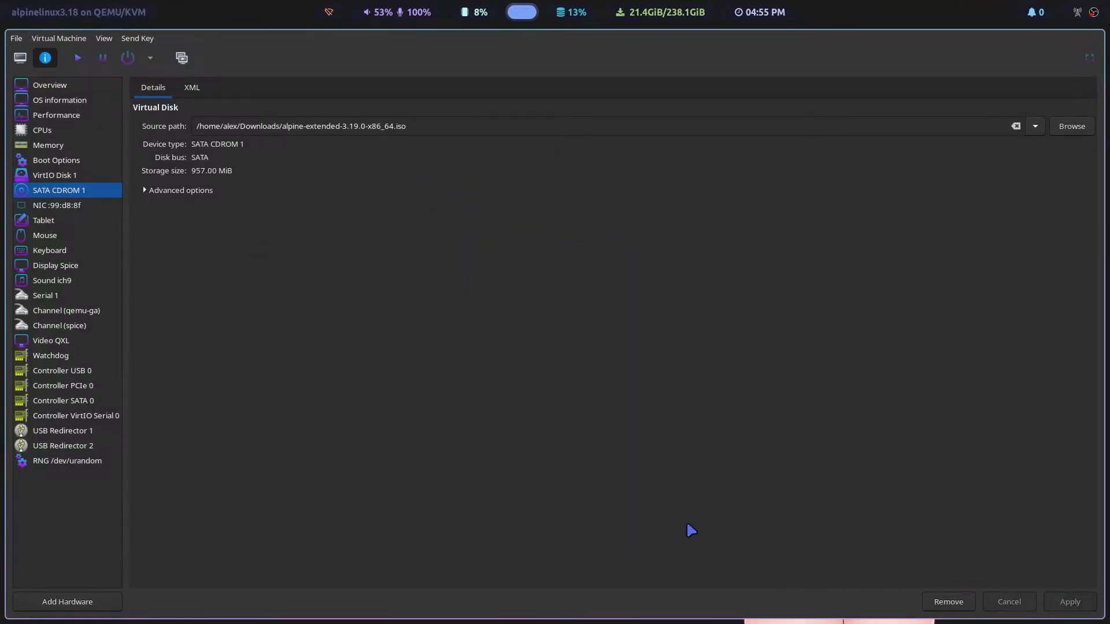
Step: Enable SATA CDROM 1 as a boot device, place it ahead of VirtIO Disk 1 and apply the boot order
{"action": "left_click", "coordinate": [69, 162]}
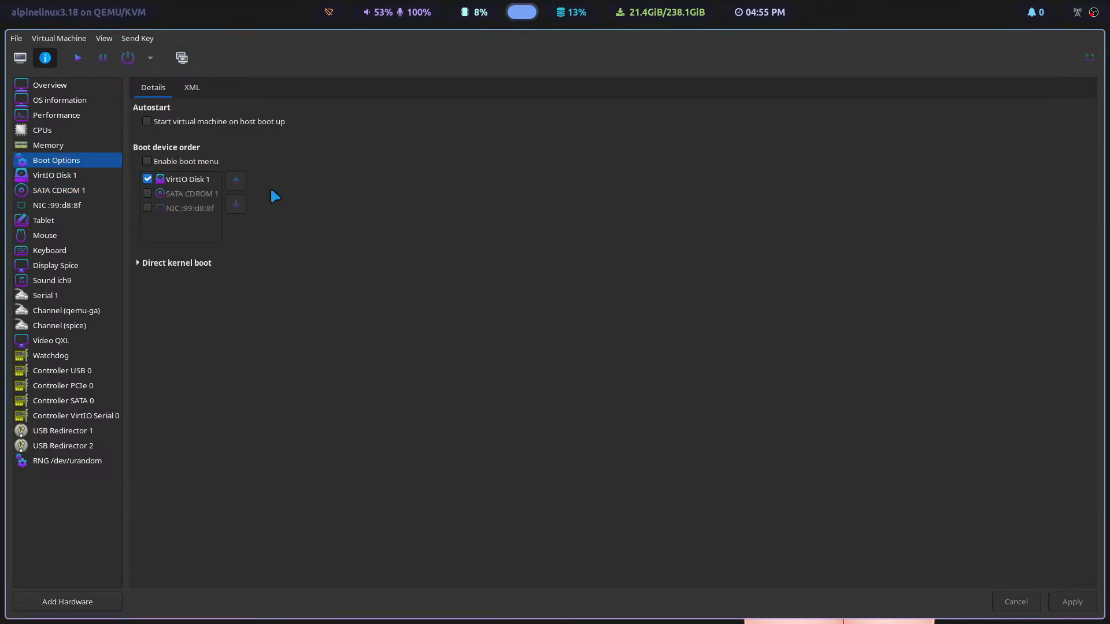
{"action": "left_click", "coordinate": [147, 193]}
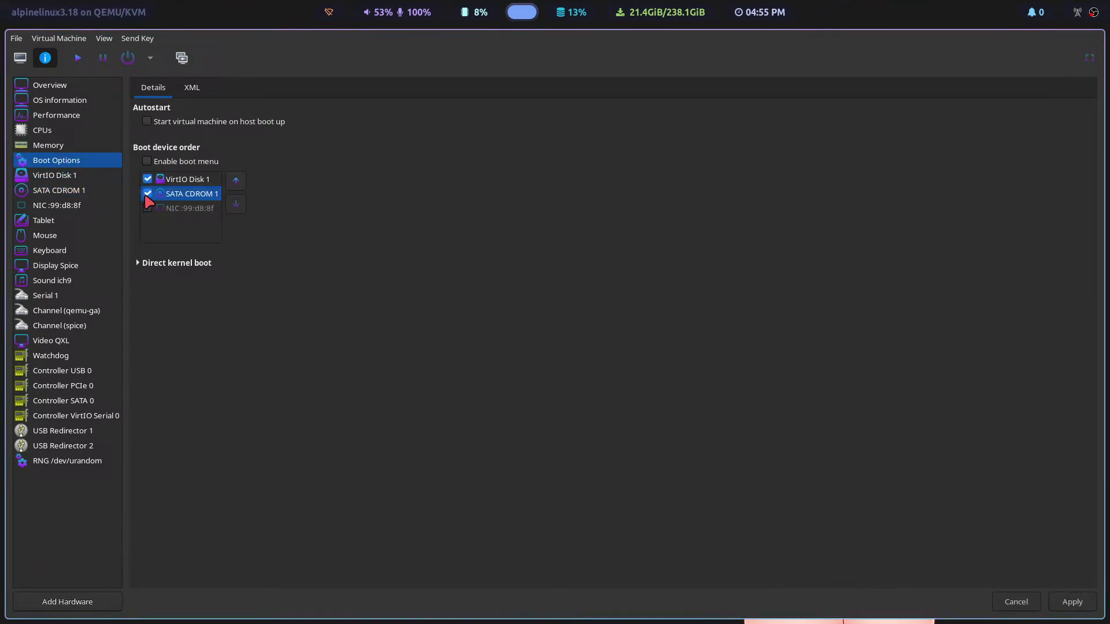
{"action": "left_click", "coordinate": [236, 180]}
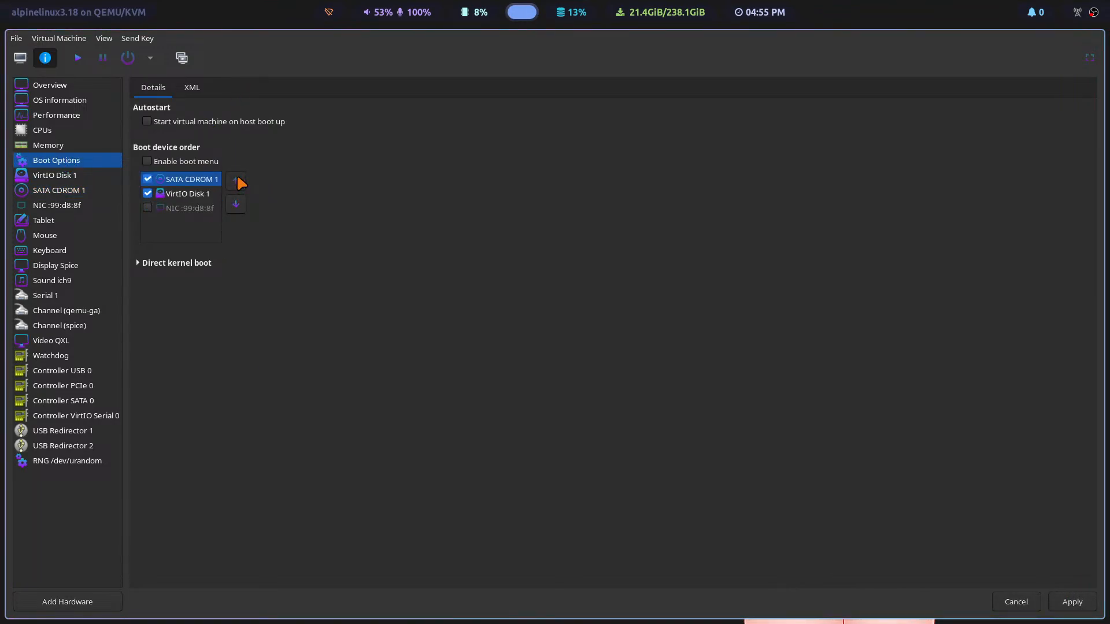
{"action": "left_click", "coordinate": [1072, 602]}
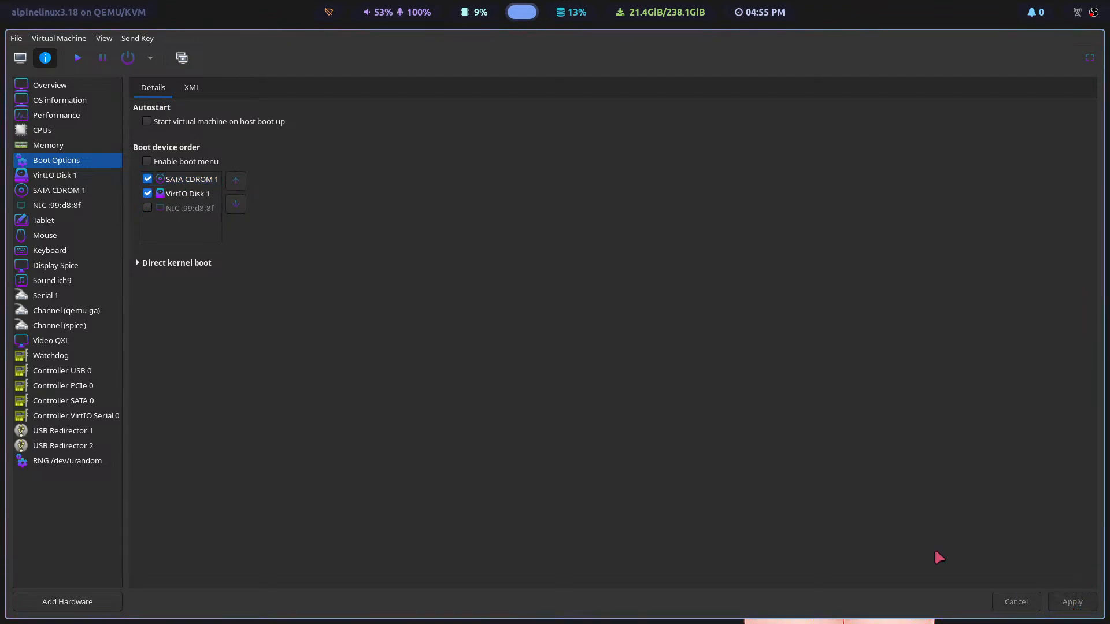
Step: Start the virtual machine with its console in full screen and log in to the Alpine live system as root
{"action": "left_click", "coordinate": [20, 58]}
{"action": "left_click", "coordinate": [80, 57]}
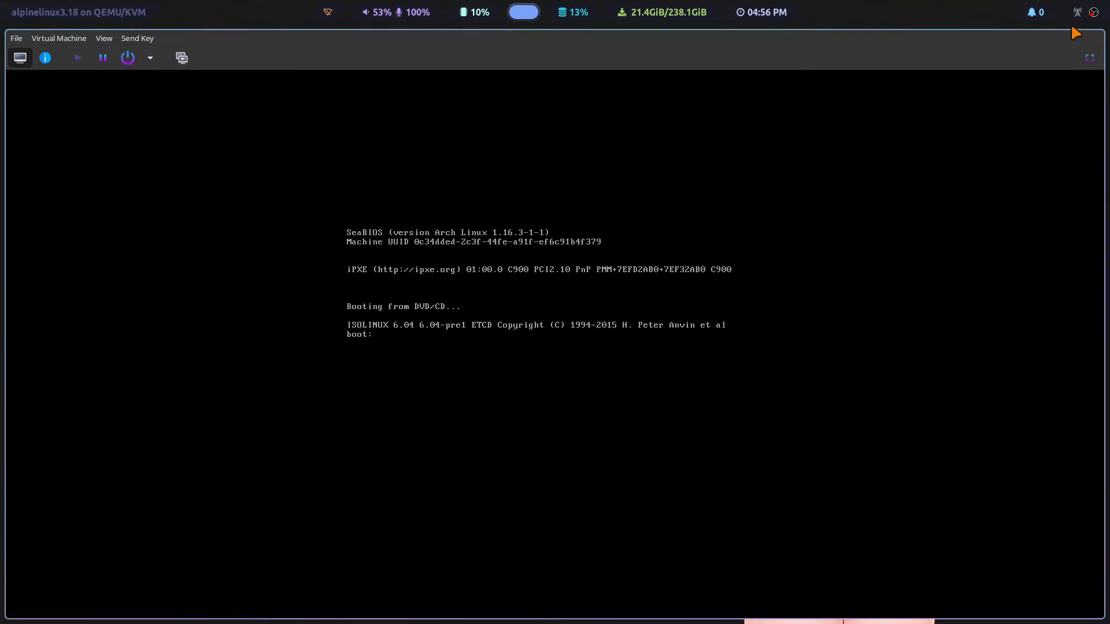
{"action": "left_click", "coordinate": [1089, 57]}
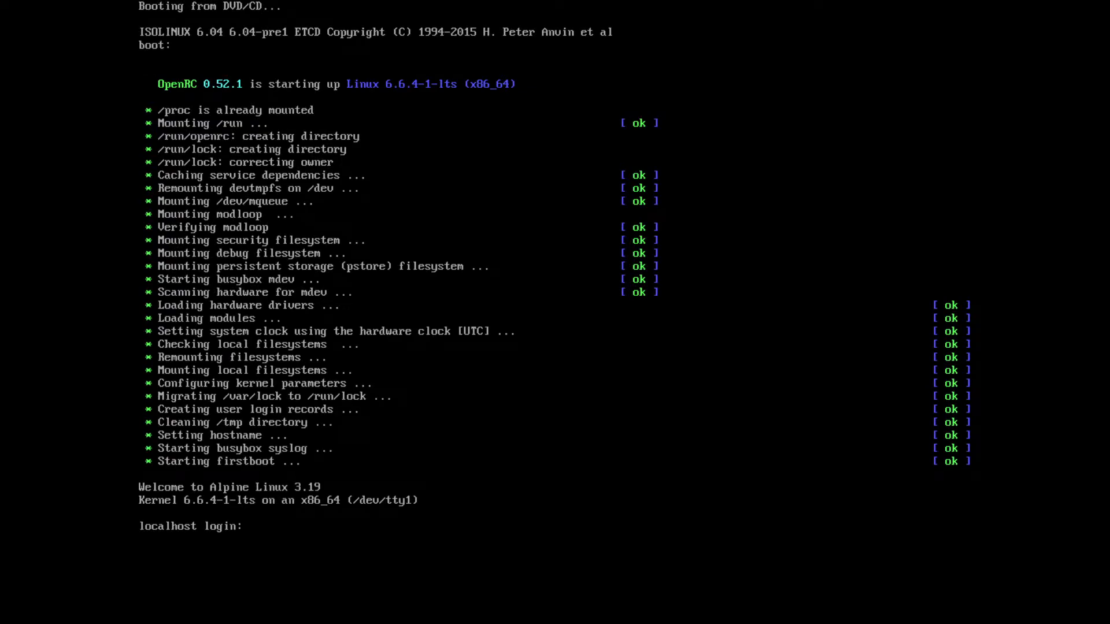
{"action": "type", "text": "root"}
{"action": "key", "text": "Return"}
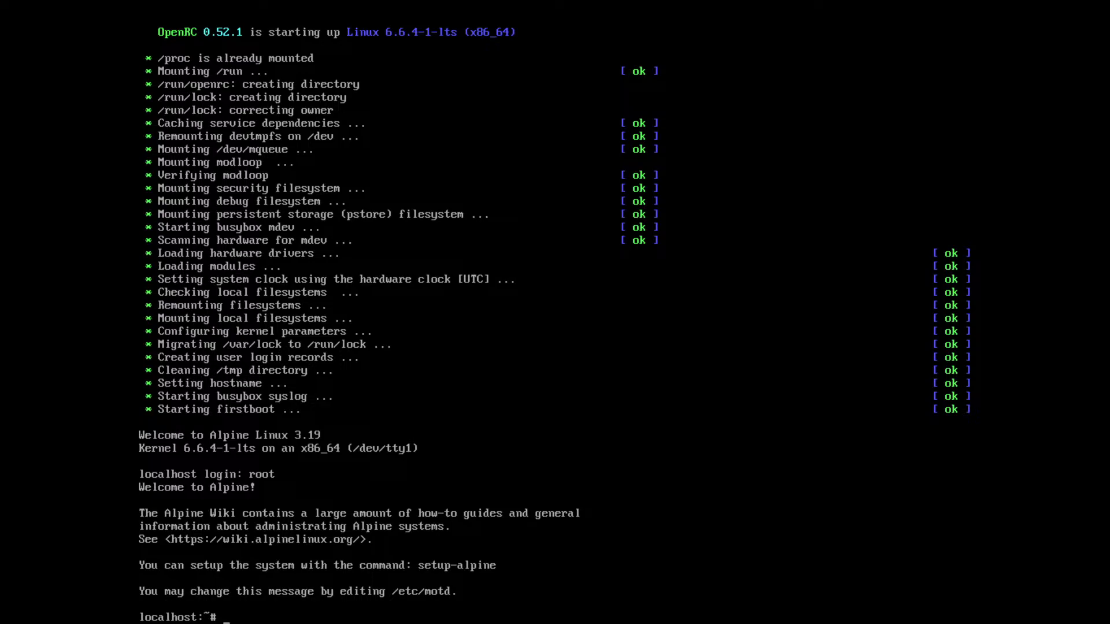
Step: Run setup-alpine and choose the us keyboard layout with the us variant
{"action": "type", "text": "setup-alpine"}
{"action": "key", "text": "Return"}
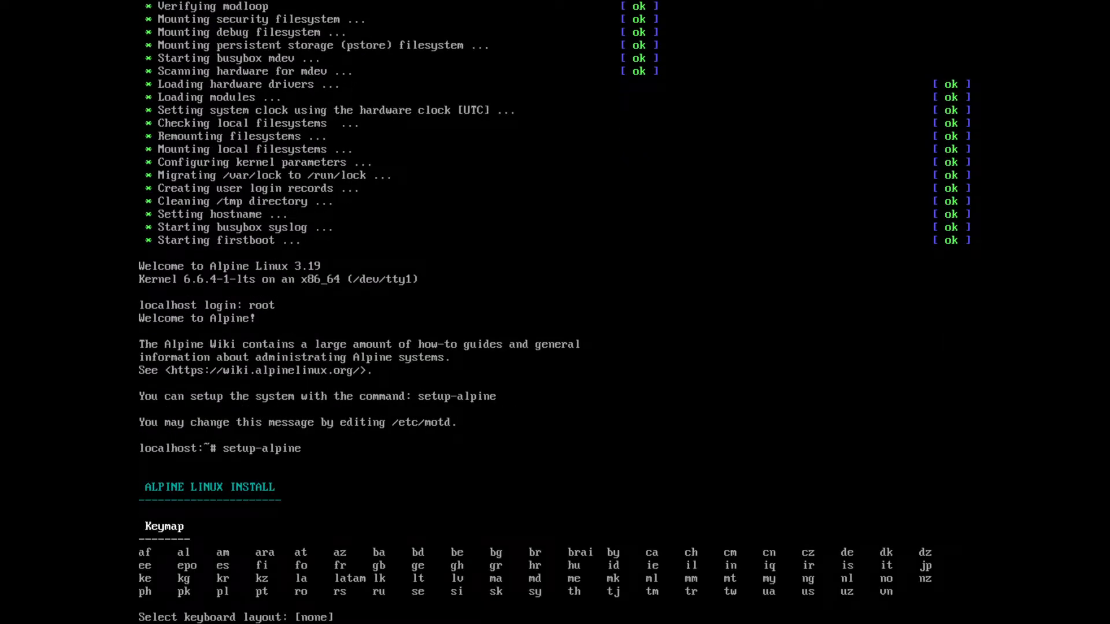
{"action": "type", "text": "us"}
{"action": "key", "text": "Return"}
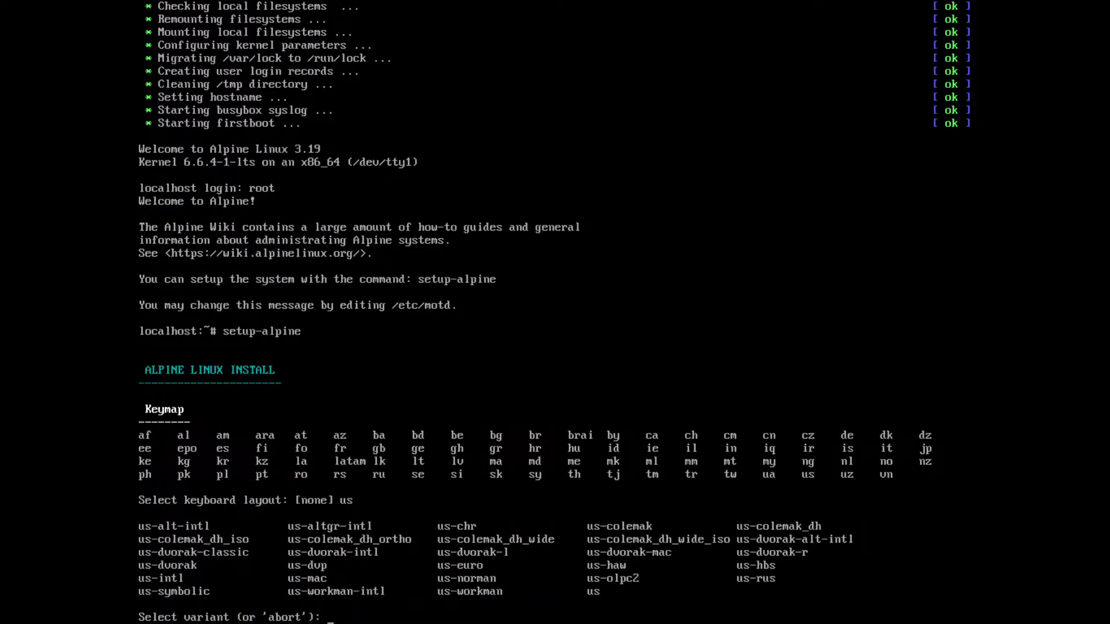
{"action": "type", "text": "us"}
{"action": "key", "text": "Return"}
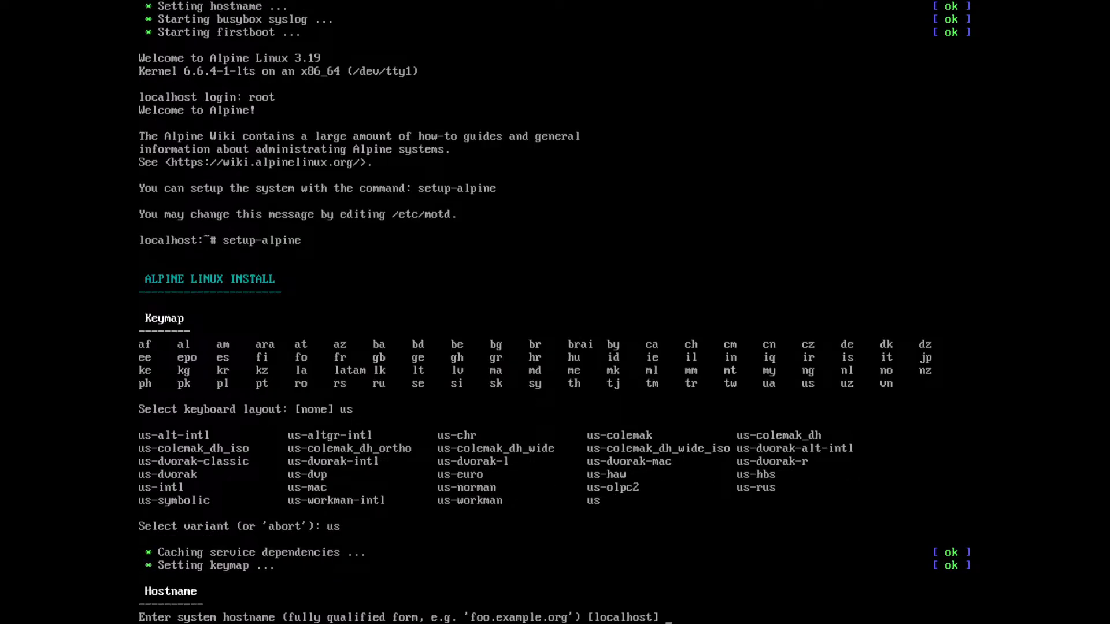
Step: Set the hostname to tlt and configure eth0 with DHCP, declining manual network configuration
{"action": "type", "text": "tlt"}
{"action": "key", "text": "Return"}
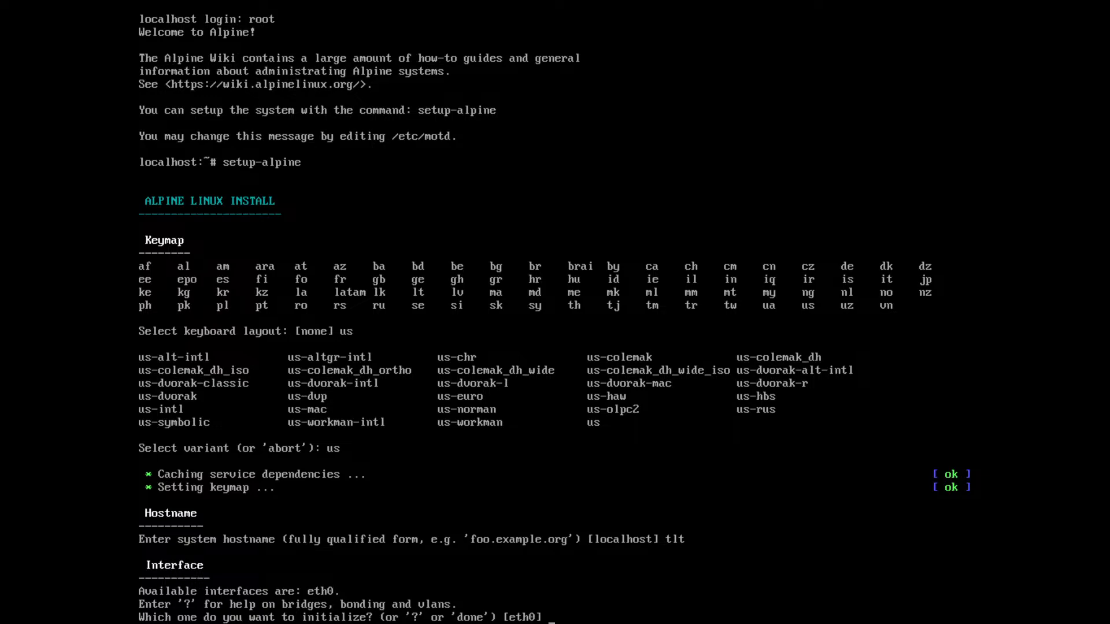
{"action": "key", "text": "Return"}
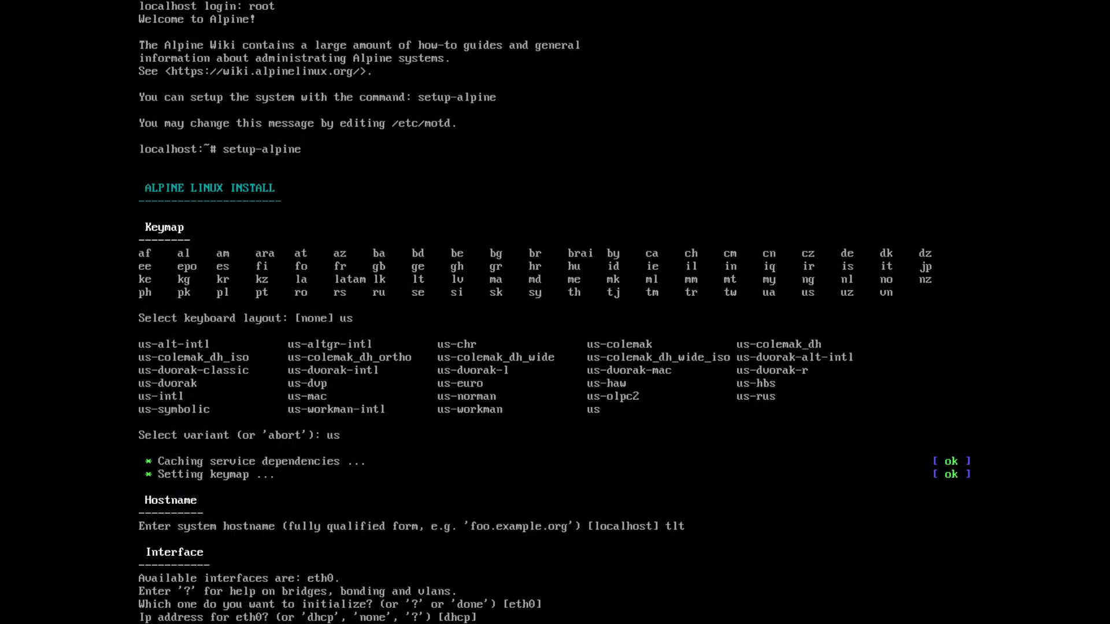
{"action": "key", "text": "Return"}
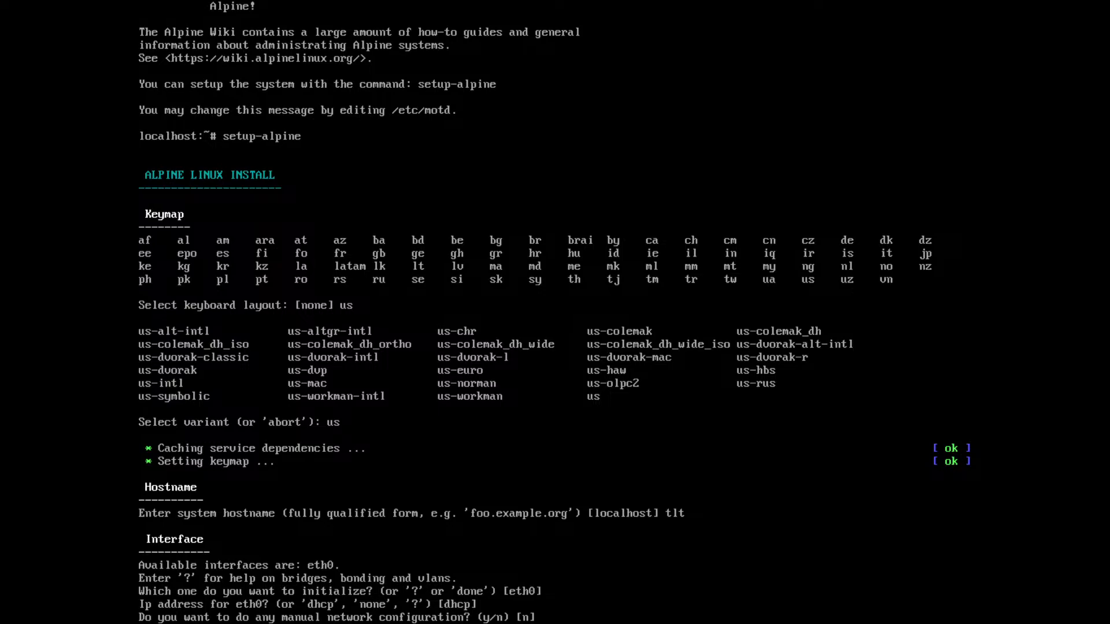
{"action": "key", "text": "Return"}
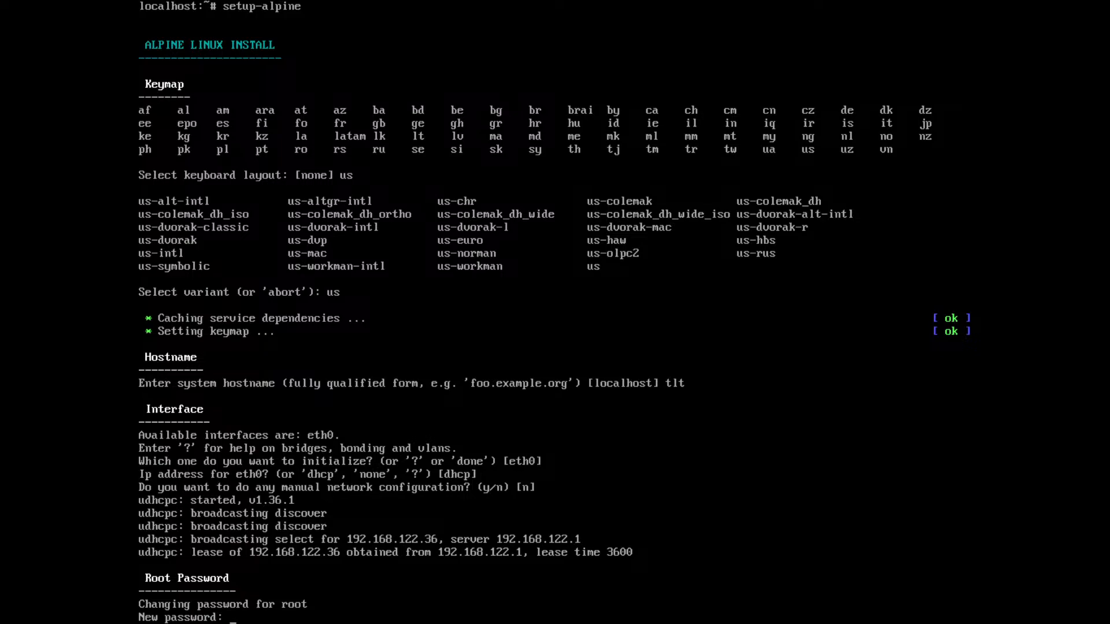
Step: Enter and confirm the new root password
{"action": "key", "text": "Return"}
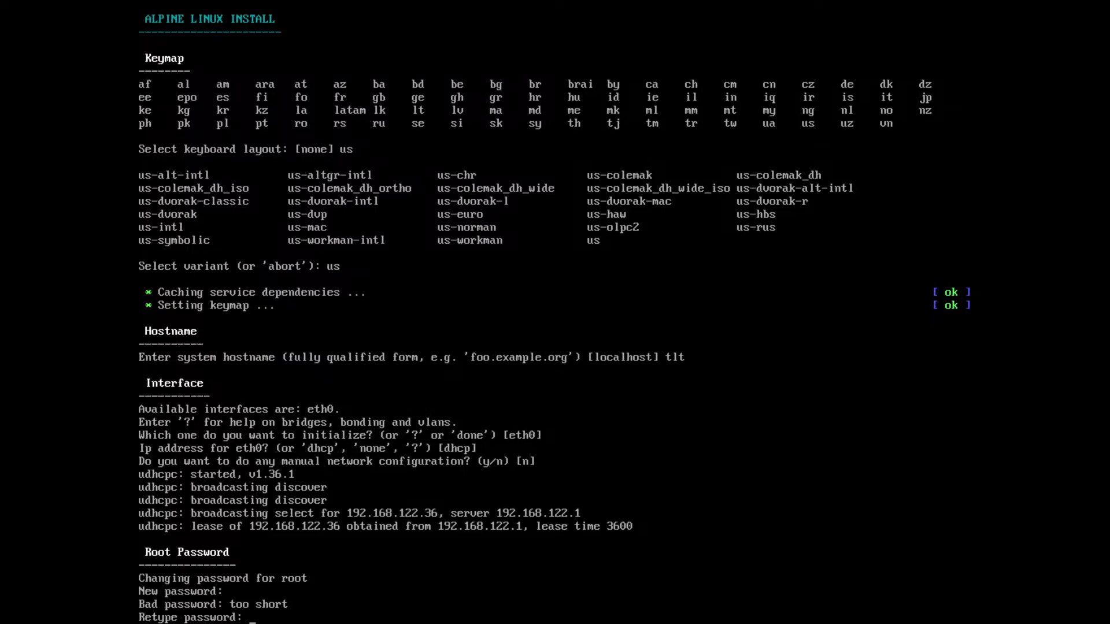
{"action": "key", "text": "Return"}
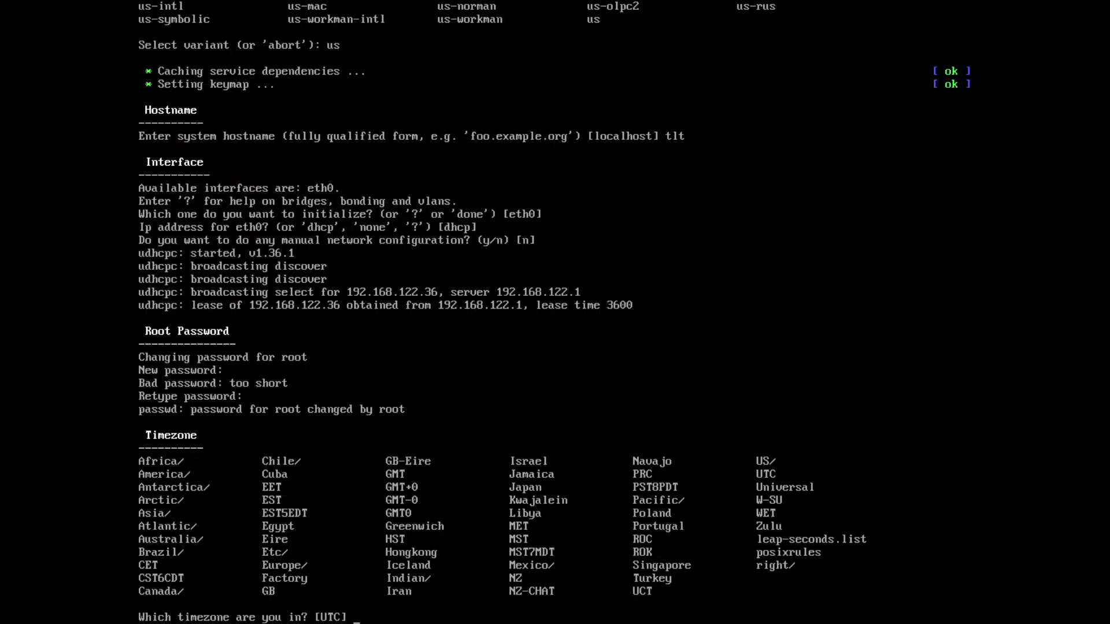
Step: Set the timezone to America/ with the sub-timezone Los_Angeles
{"action": "type", "text": "America/"}
{"action": "key", "text": "Return"}
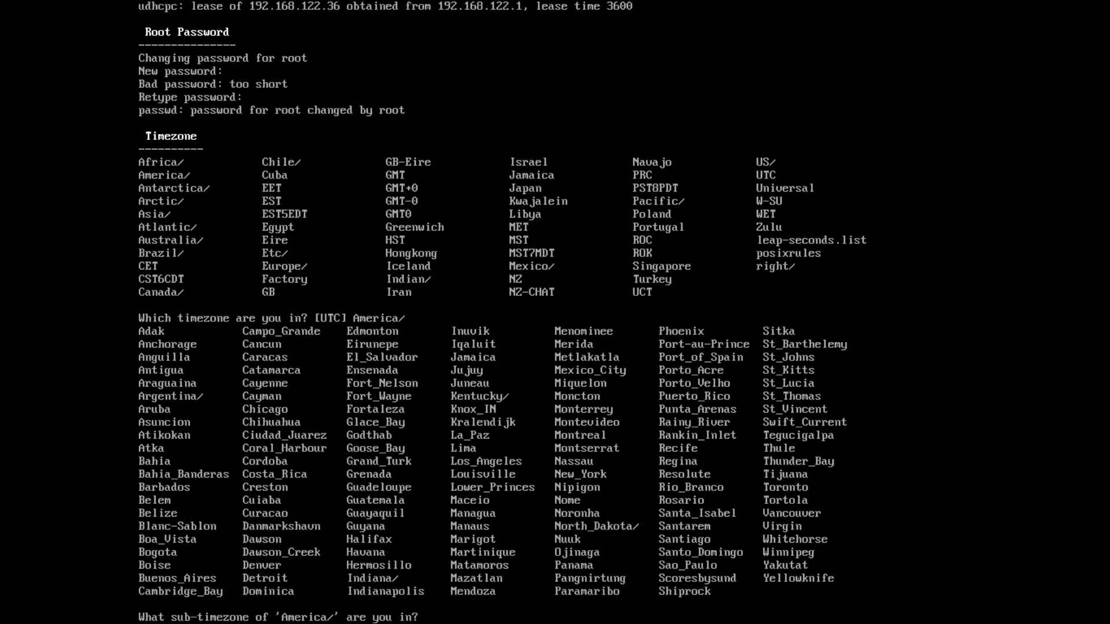
{"action": "type", "text": "Los_"}
{"action": "type", "text": "Angeles"}
{"action": "key", "text": "Return"}
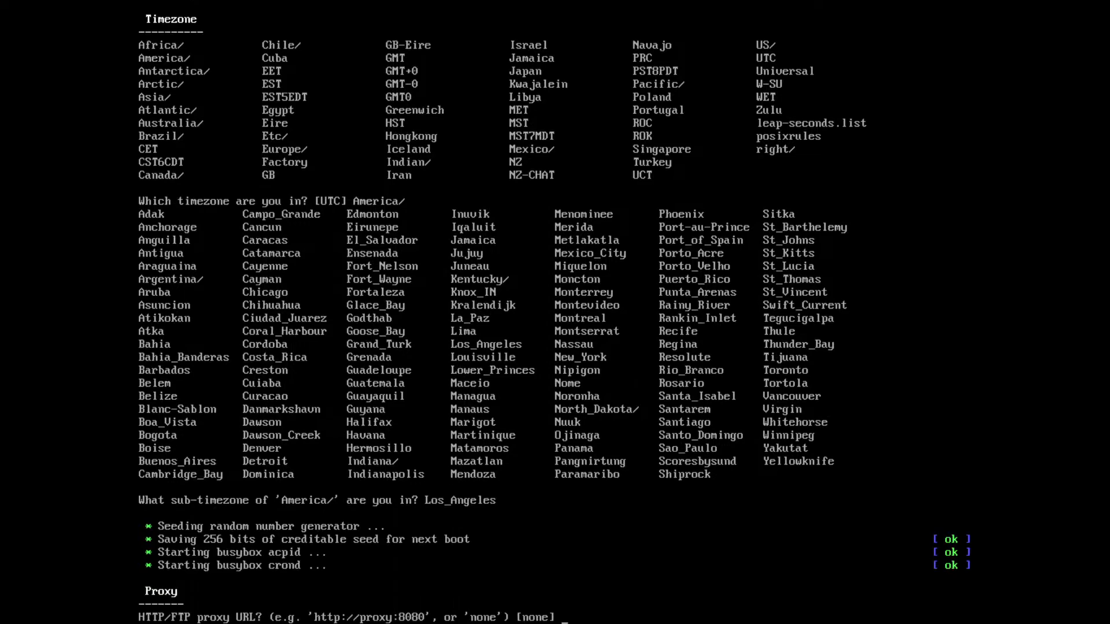
Step: Accept no proxy and choose option f to find and use the fastest APK mirror
{"action": "key", "text": "Return"}
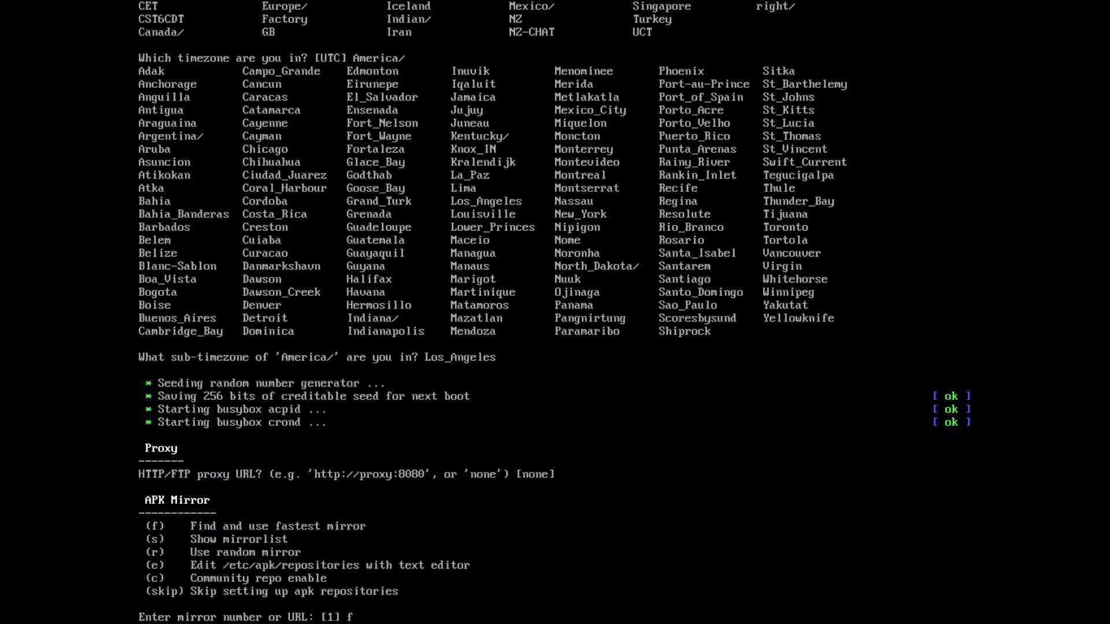
{"action": "key", "text": "Return"}
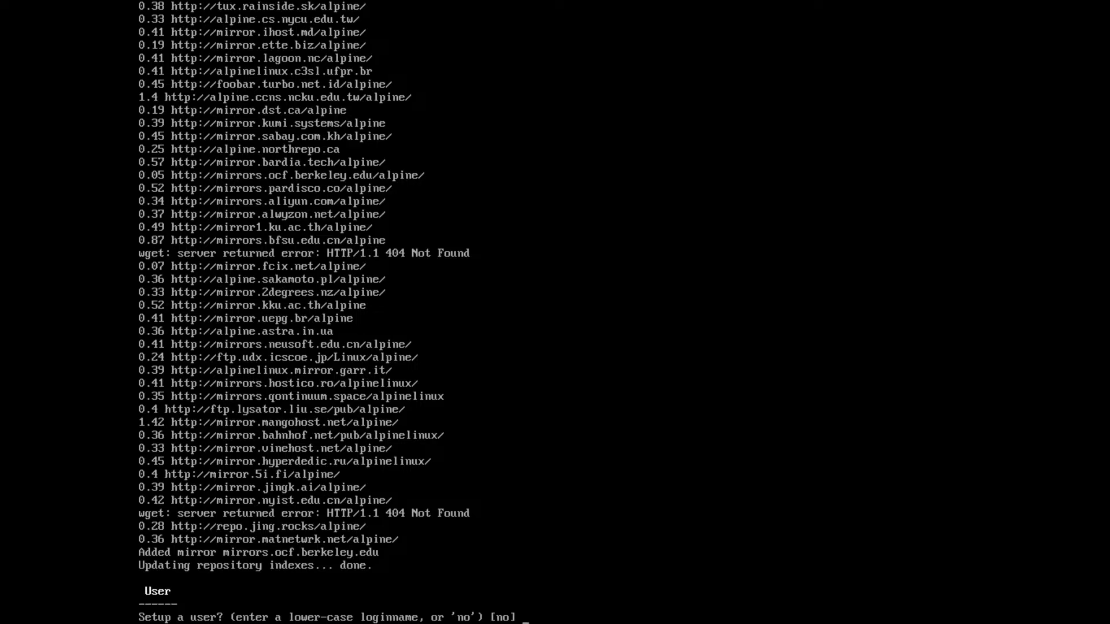
Step: Create the user tlt with the full name tlt, then enter and confirm the account password
{"action": "type", "text": "tlt"}
{"action": "key", "text": "Return"}
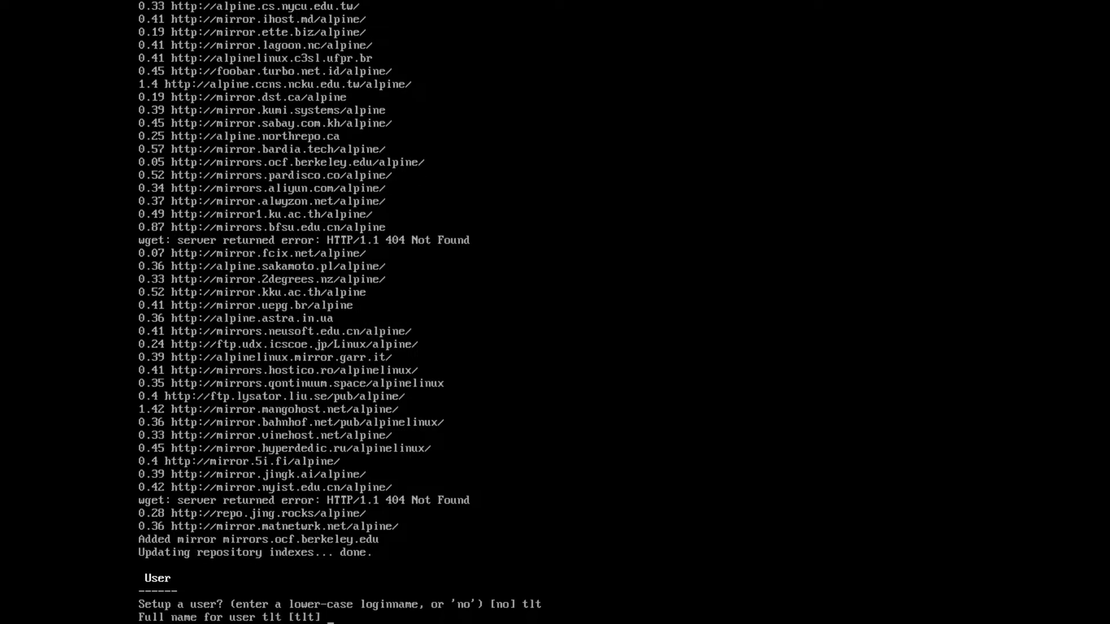
{"action": "type", "text": "tlt"}
{"action": "key", "text": "Return"}
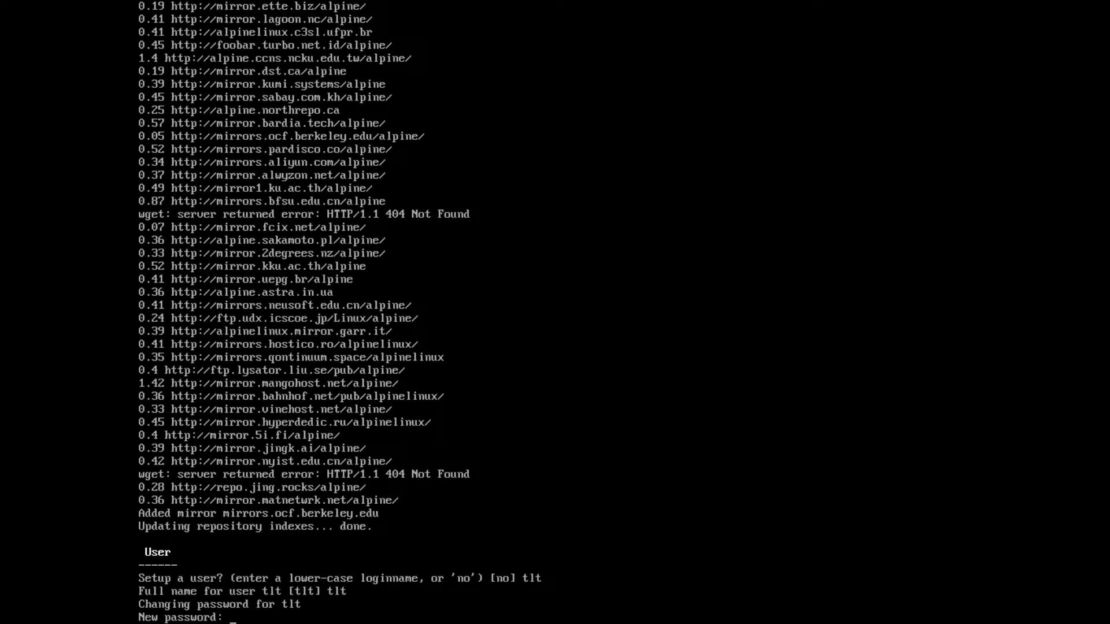
{"action": "key", "text": "Return"}
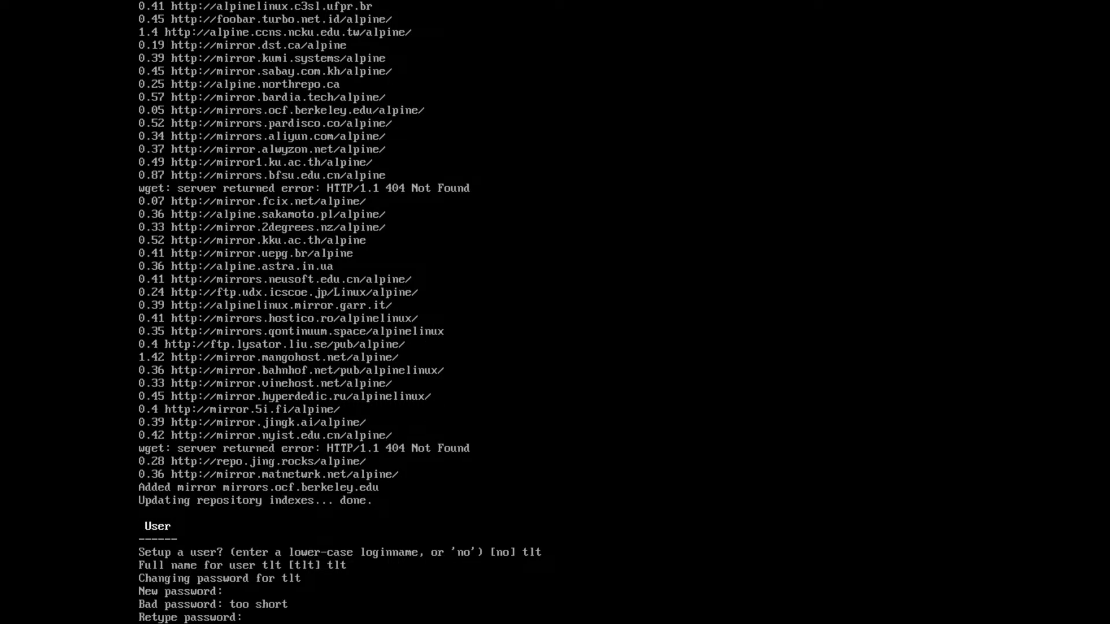
{"action": "key", "text": "Return"}
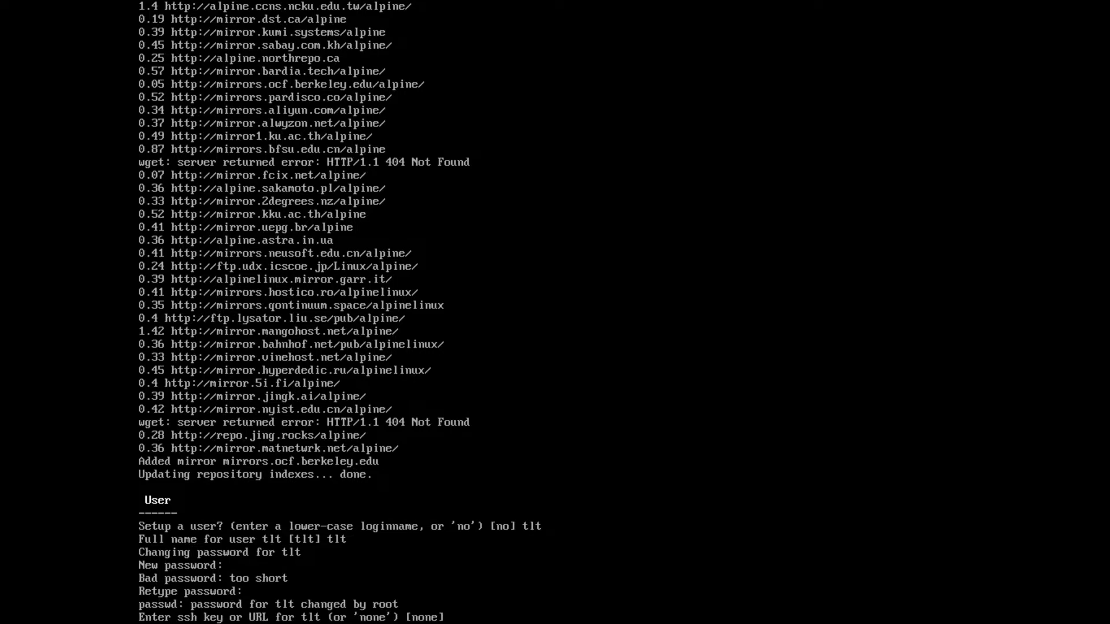
Step: Accept no SSH key for the new account and accept openssh as the SSH server
{"action": "key", "text": "Return"}
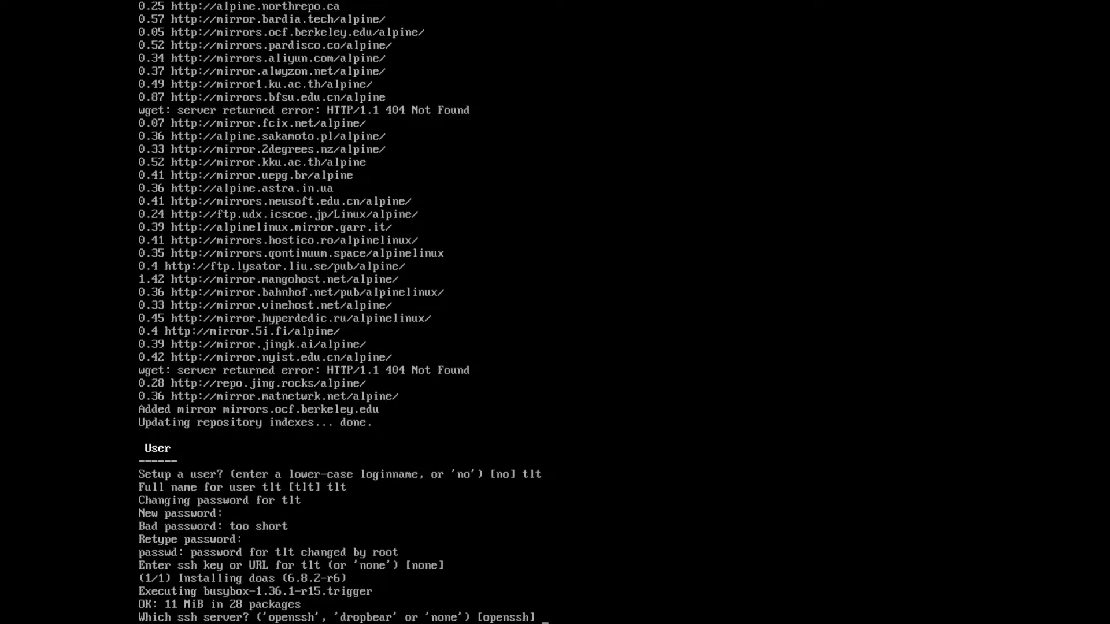
{"action": "key", "text": "Return"}
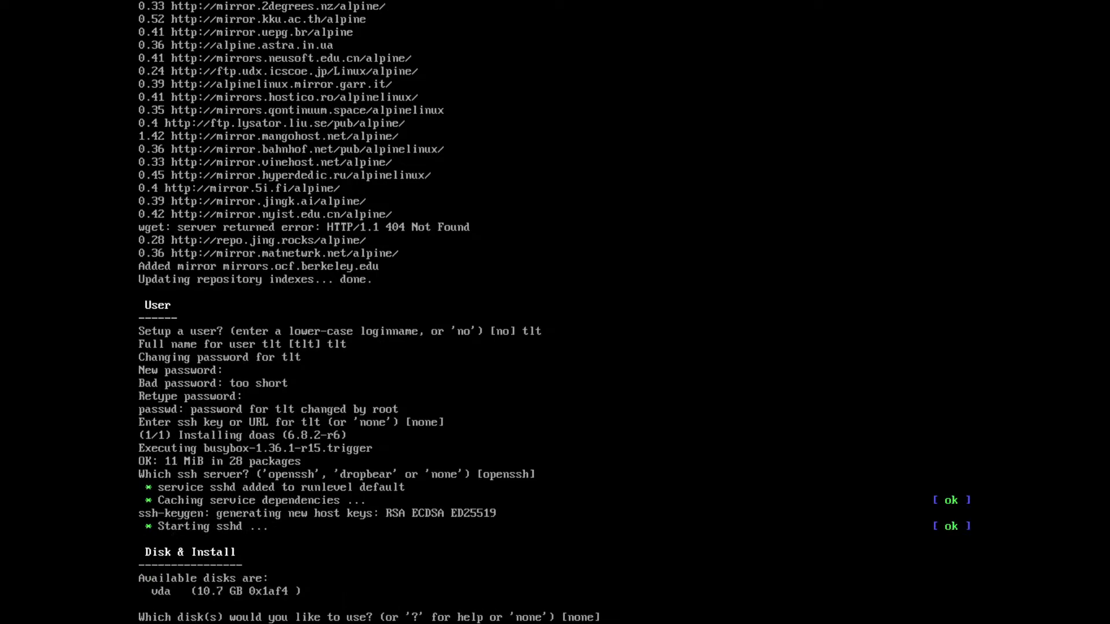
Step: Install Alpine to disk vda in sys mode and agree to erase the disk
{"action": "type", "text": "vda"}
{"action": "key", "text": "Return"}
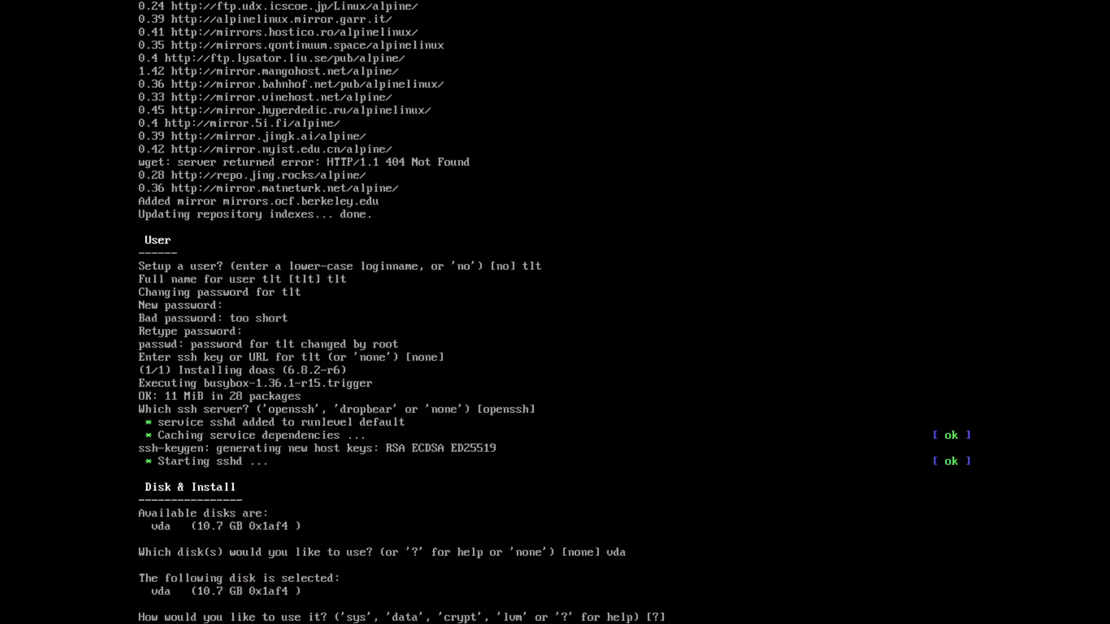
{"action": "type", "text": "sys"}
{"action": "key", "text": "Return"}
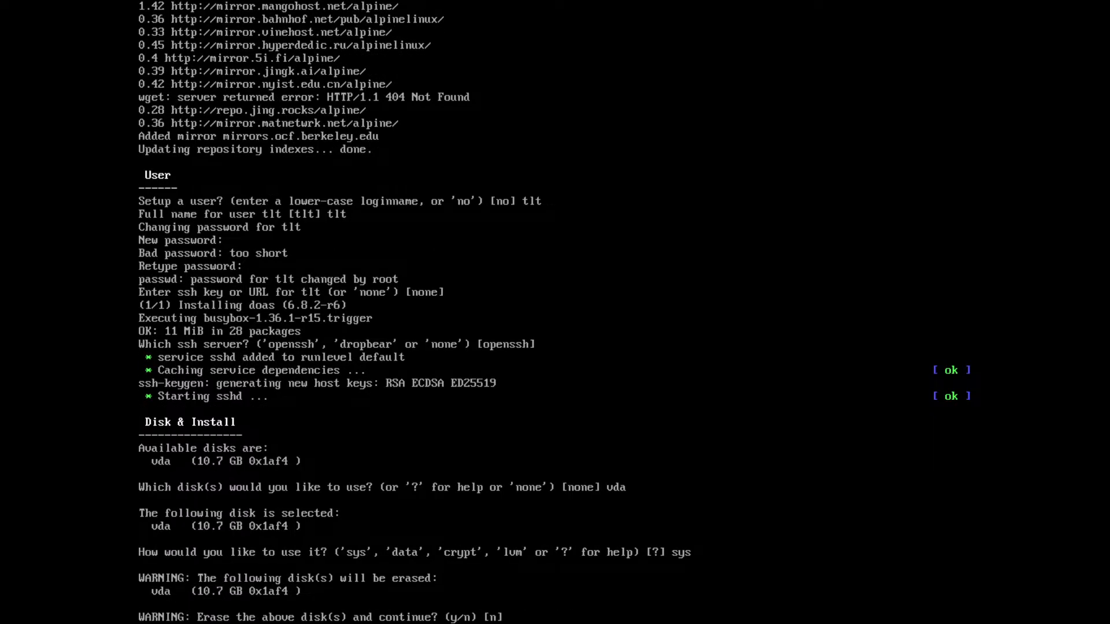
{"action": "type", "text": "y"}
{"action": "key", "text": "Return"}
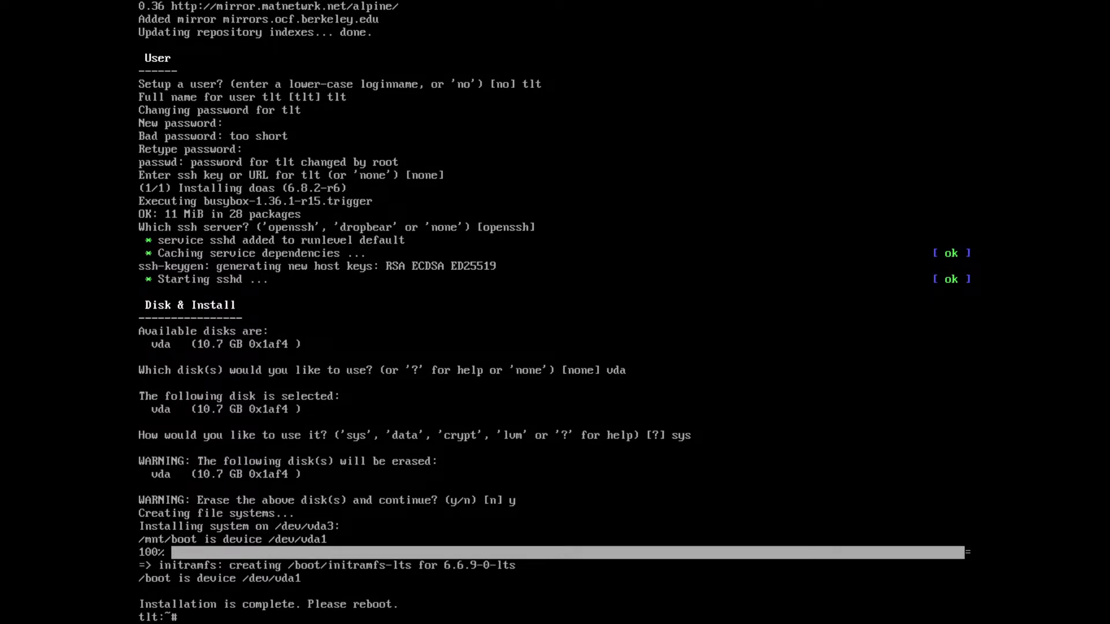
Step: Reboot the guest from its console, leave full screen and force reset the alpinelinux3.18 virtual machine
{"action": "type", "text": "reboot"}
{"action": "key", "text": "Return"}
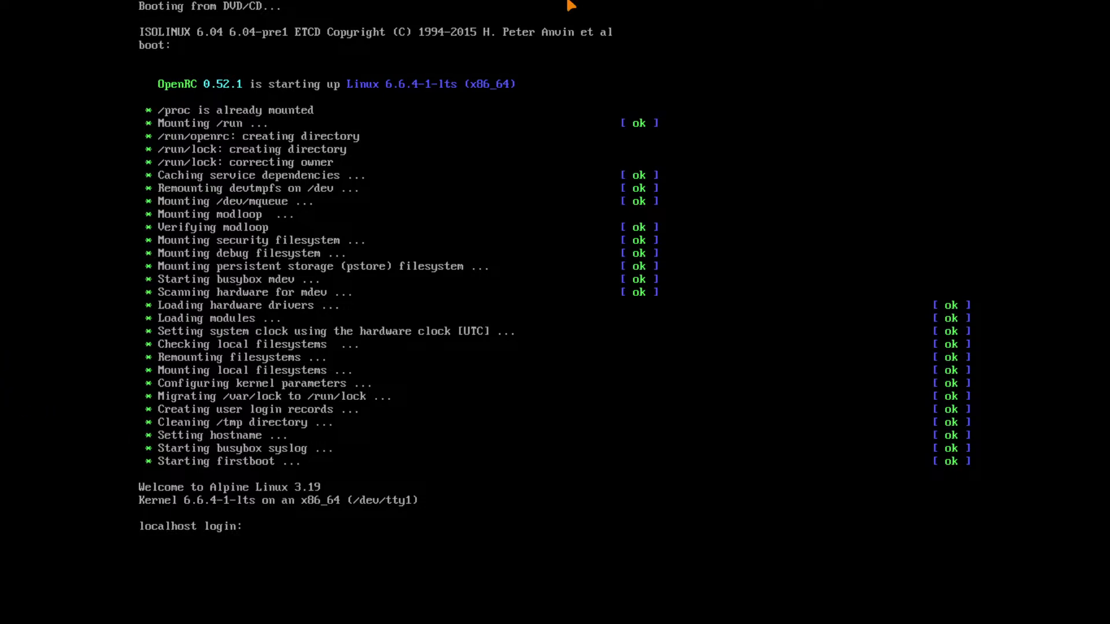
{"action": "left_click", "coordinate": [549, 13]}
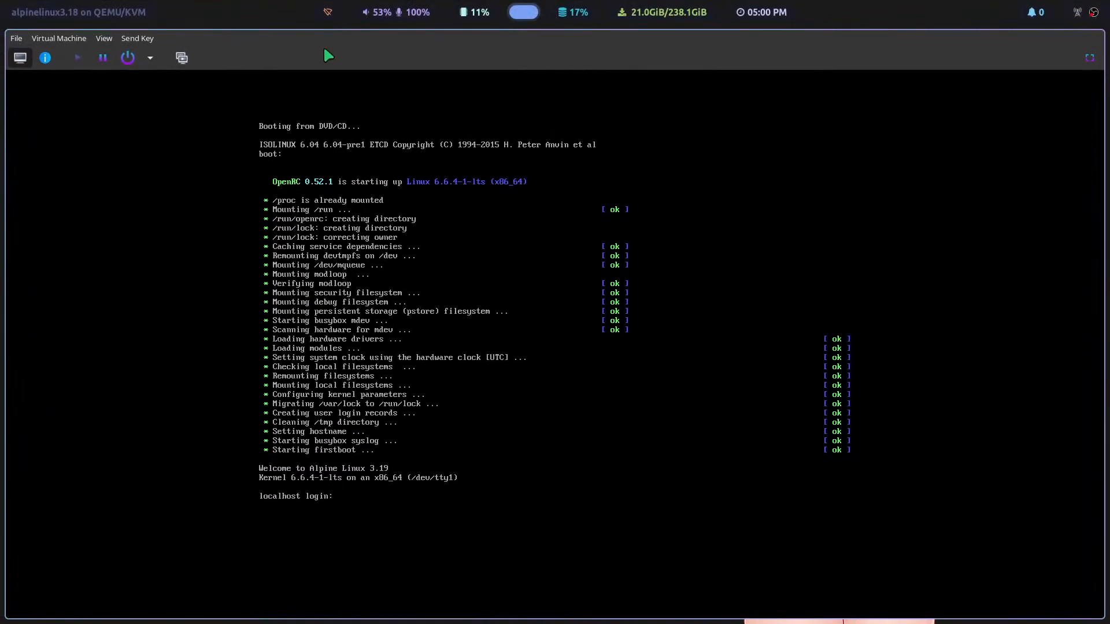
{"action": "left_click", "coordinate": [151, 57]}
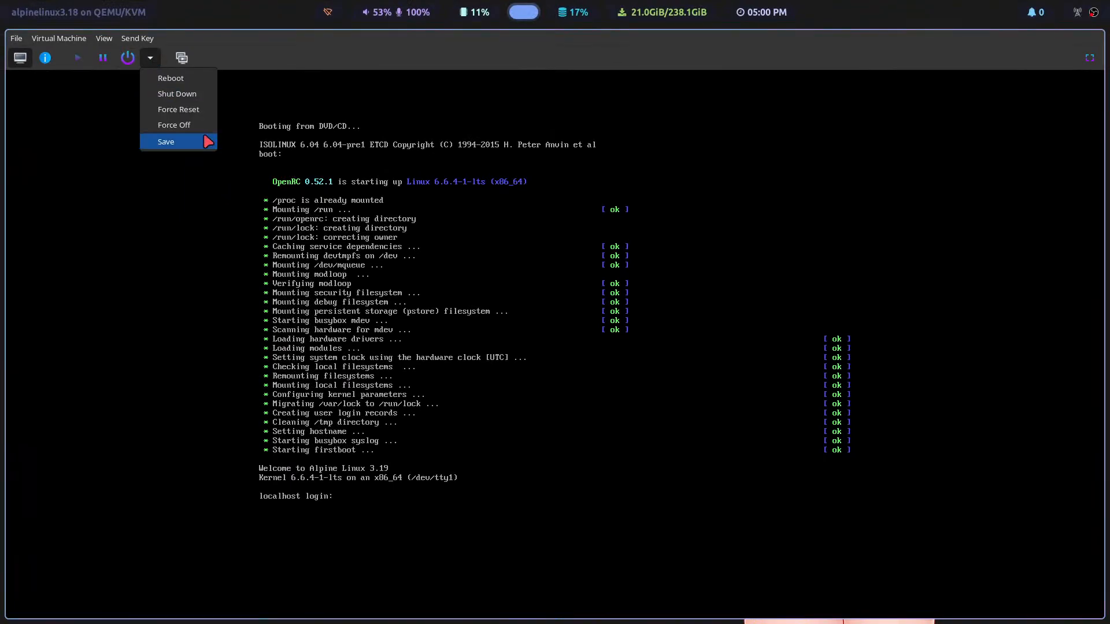
{"action": "left_click", "coordinate": [185, 109]}
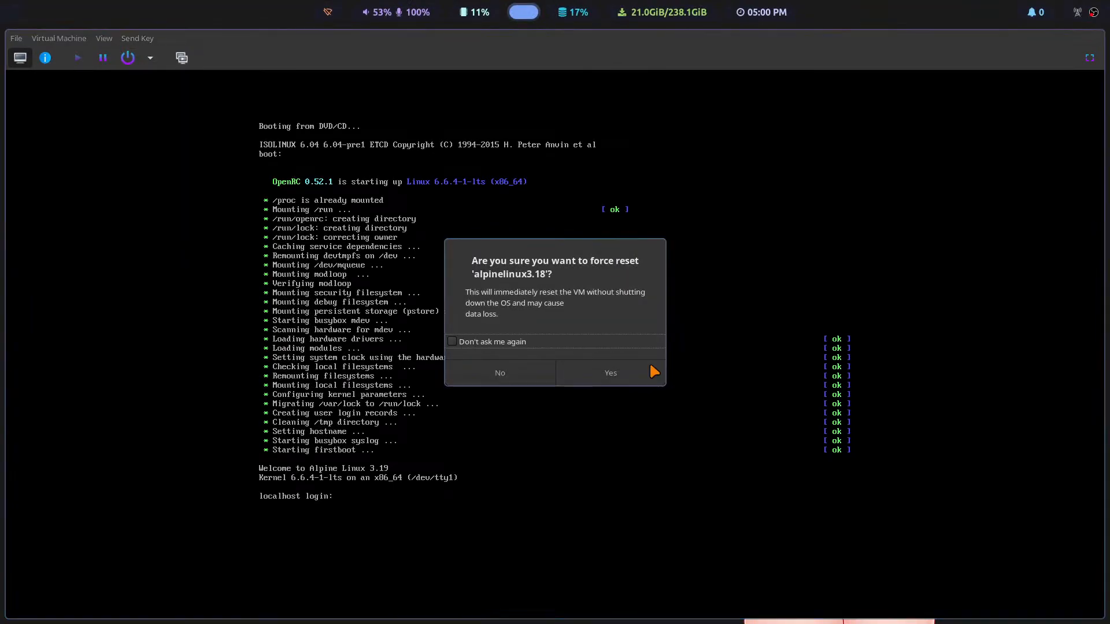
{"action": "left_click", "coordinate": [603, 372]}
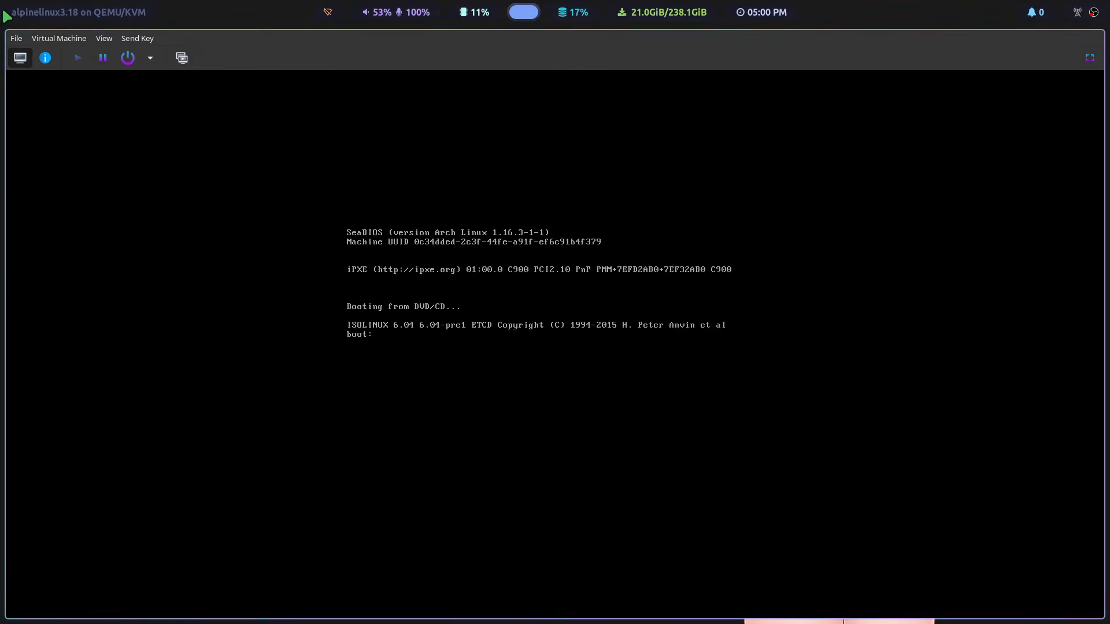
Step: Disable VirtIO Disk 1 in the virtual machine's boot device order and apply the change
{"action": "left_click", "coordinate": [45, 58]}
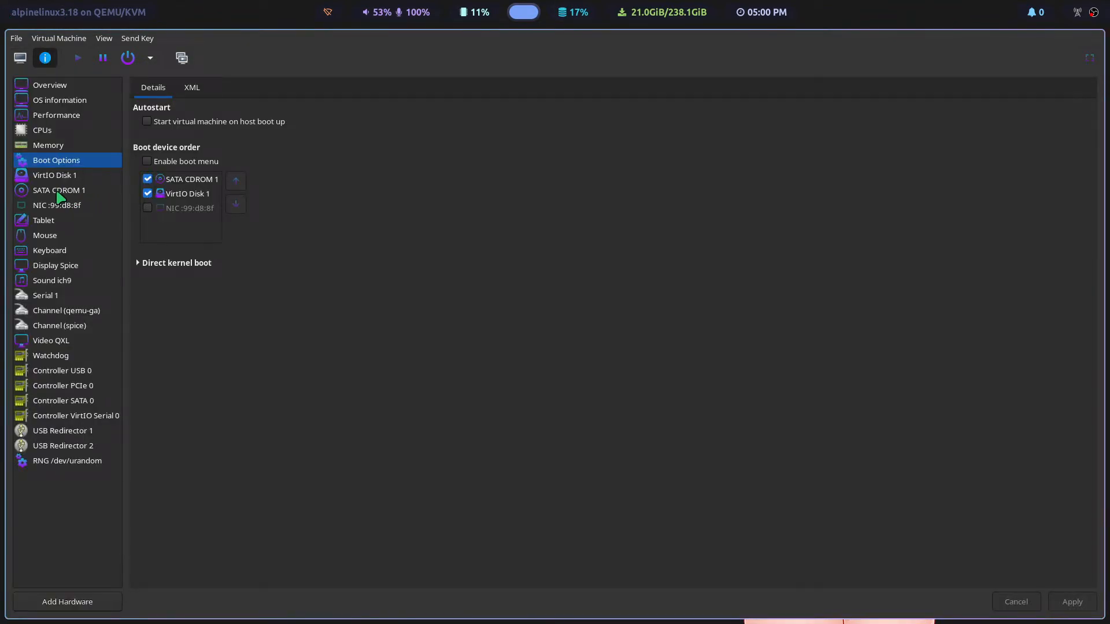
{"action": "left_click", "coordinate": [147, 193]}
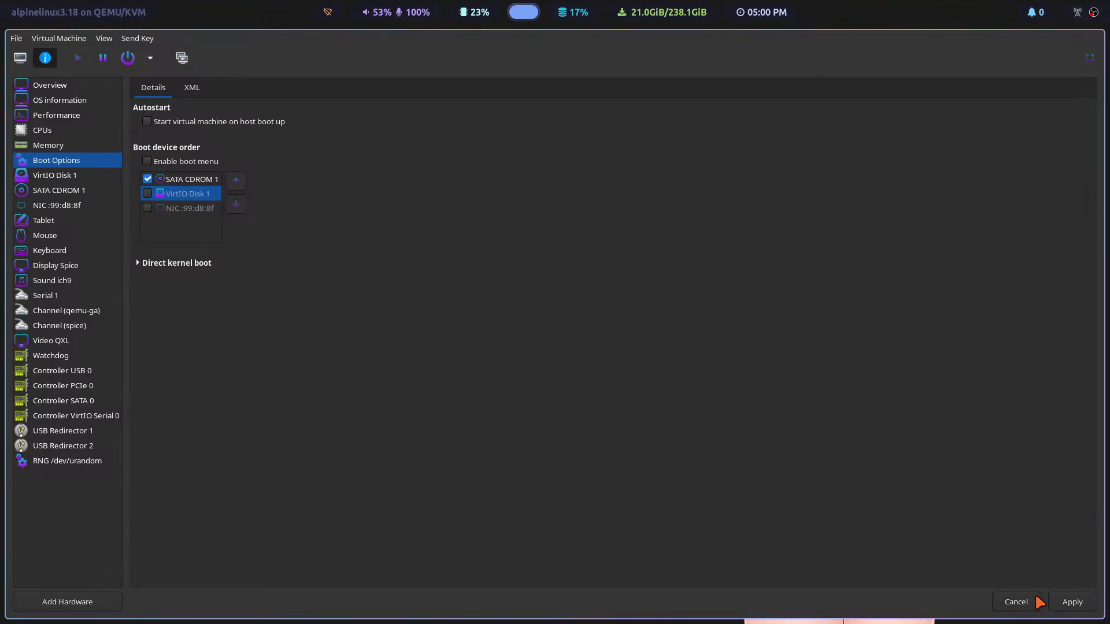
{"action": "left_click", "coordinate": [1069, 601]}
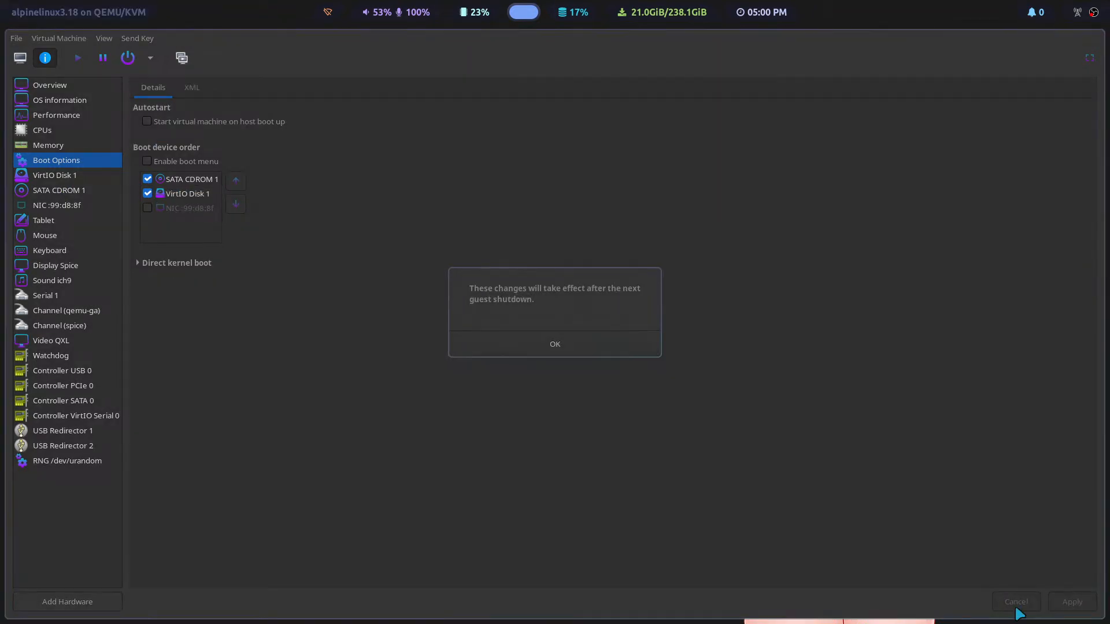
{"action": "left_click", "coordinate": [546, 341]}
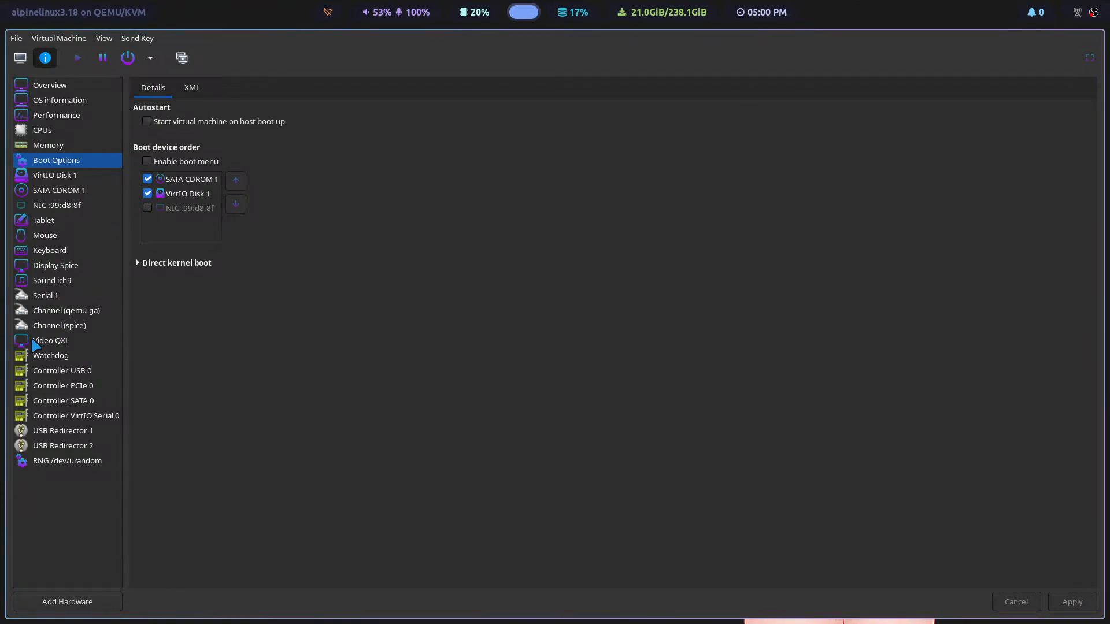
Step: Clear the ISO source path of SATA CDROM 1, apply the change and return to the guest console
{"action": "left_click", "coordinate": [53, 191]}
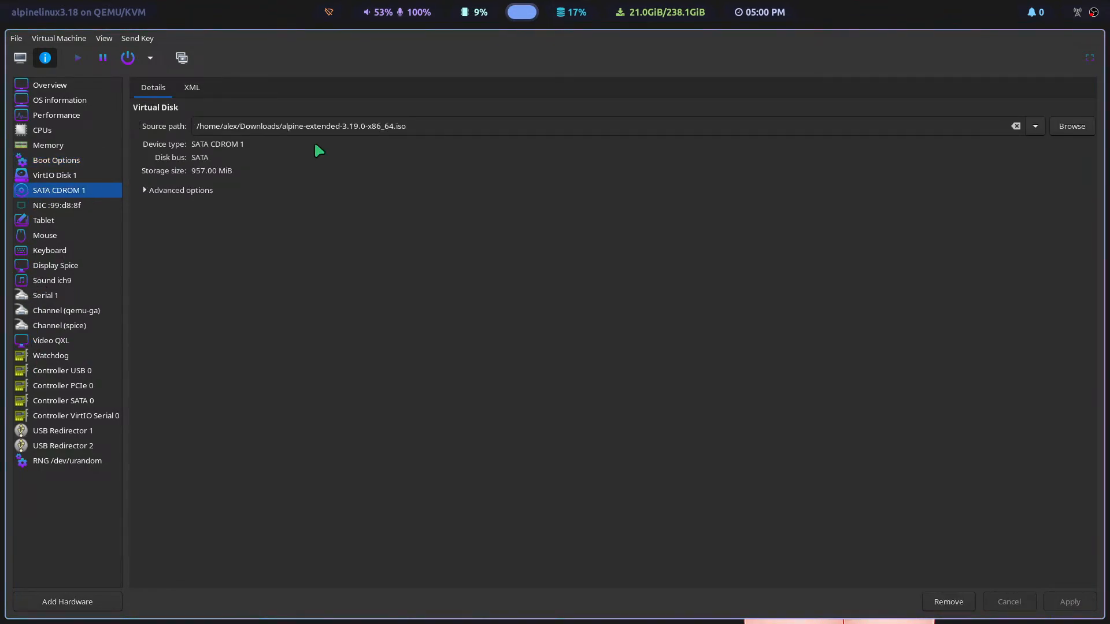
{"action": "left_click", "coordinate": [1015, 126]}
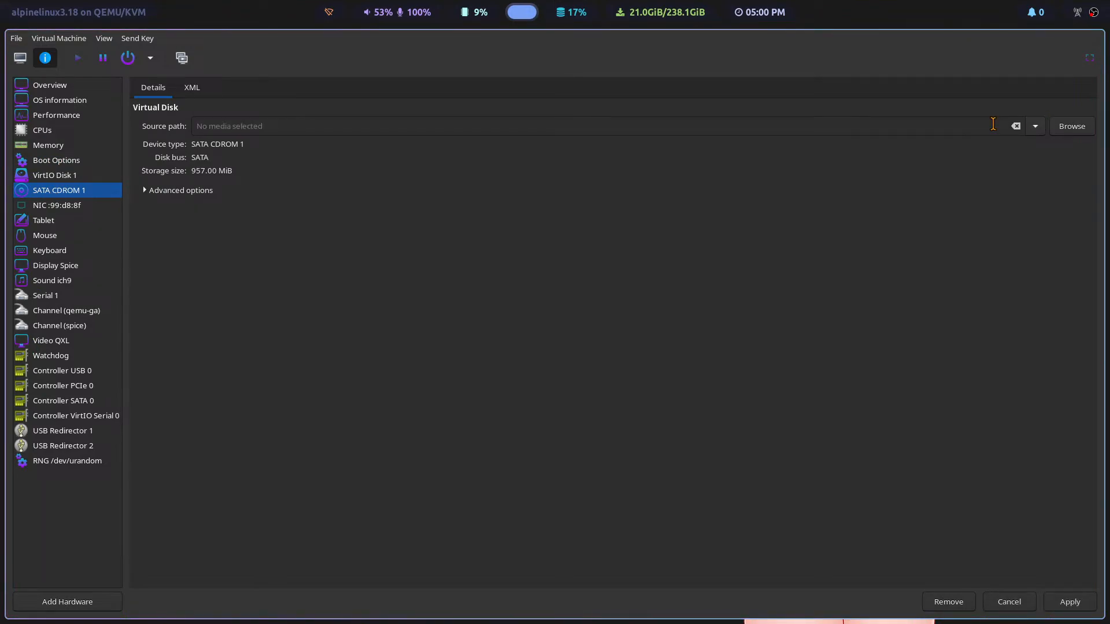
{"action": "left_click", "coordinate": [1067, 601]}
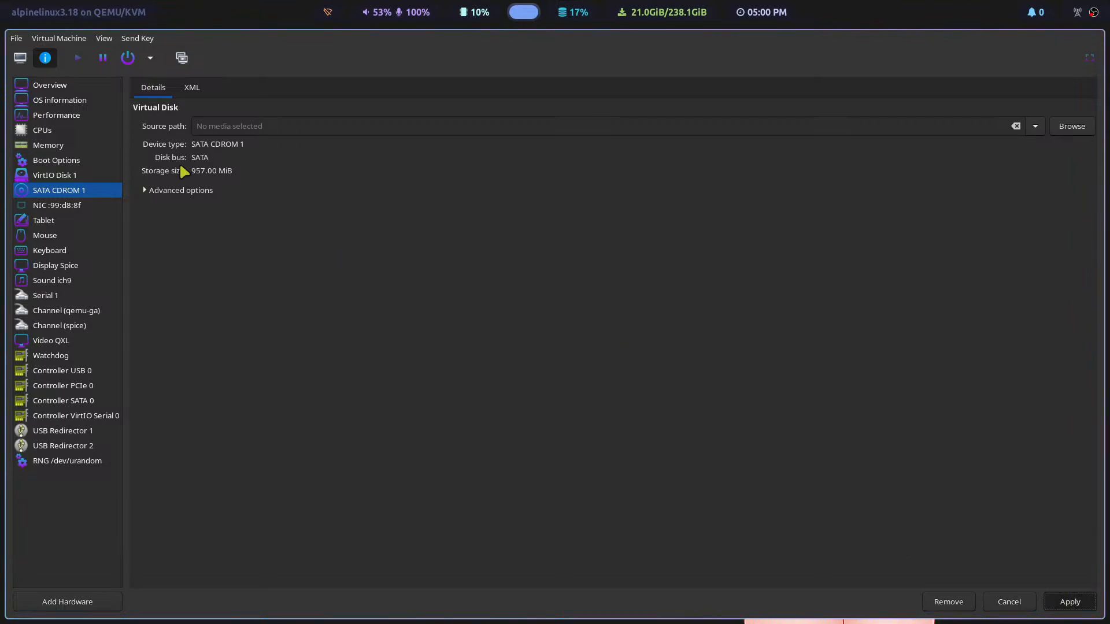
{"action": "left_click", "coordinate": [20, 60]}
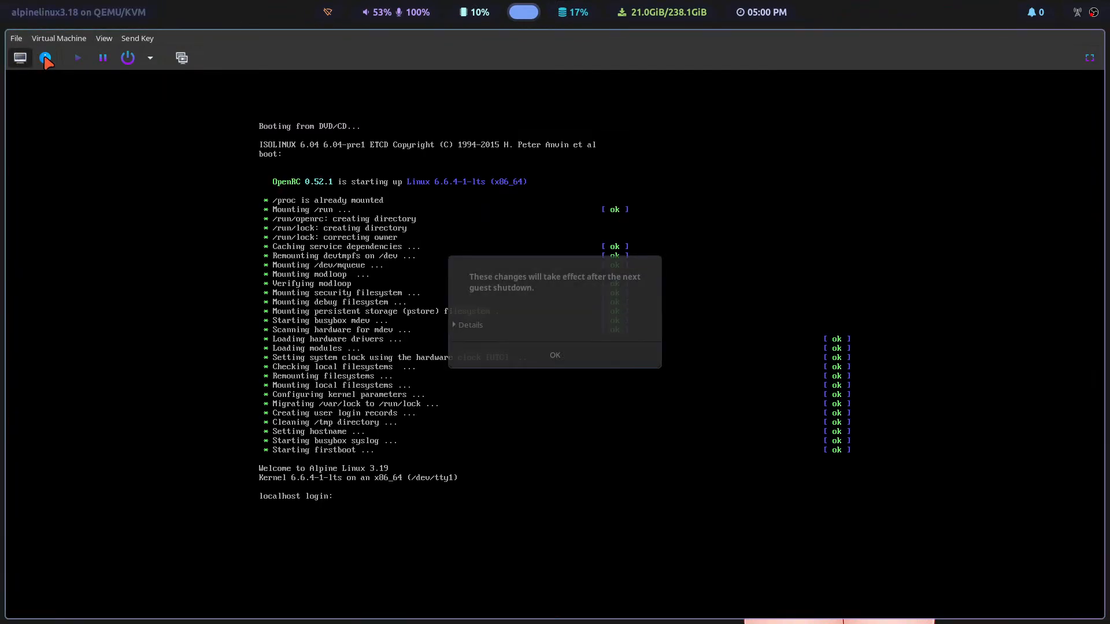
{"action": "left_click", "coordinate": [565, 356]}
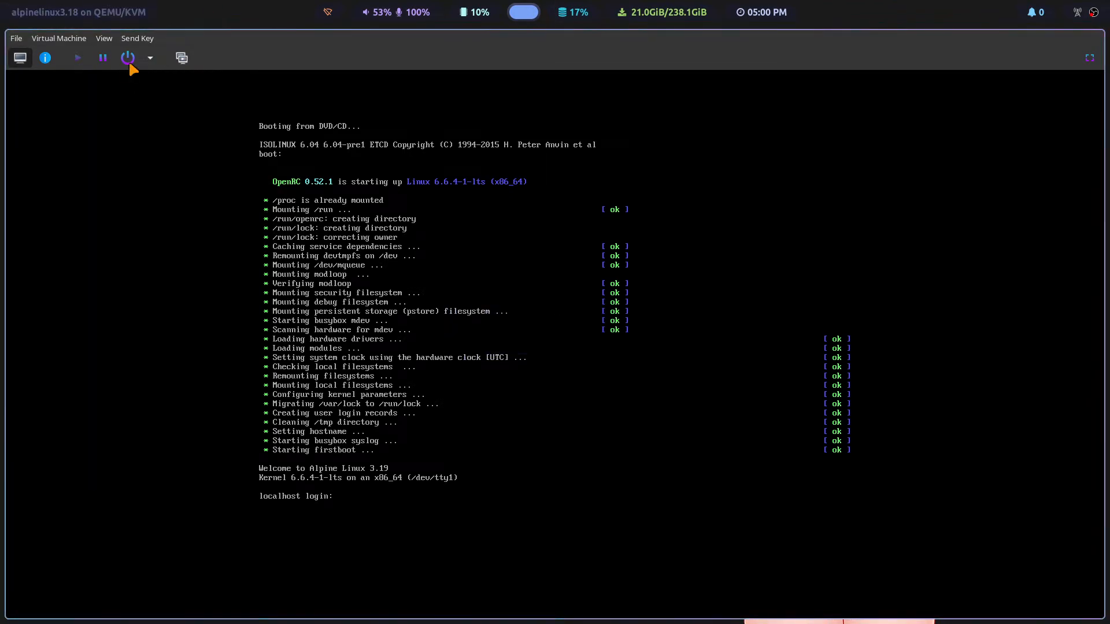
Step: Force off the virtual machine and start it again
{"action": "left_click", "coordinate": [151, 58]}
{"action": "left_click", "coordinate": [173, 122]}
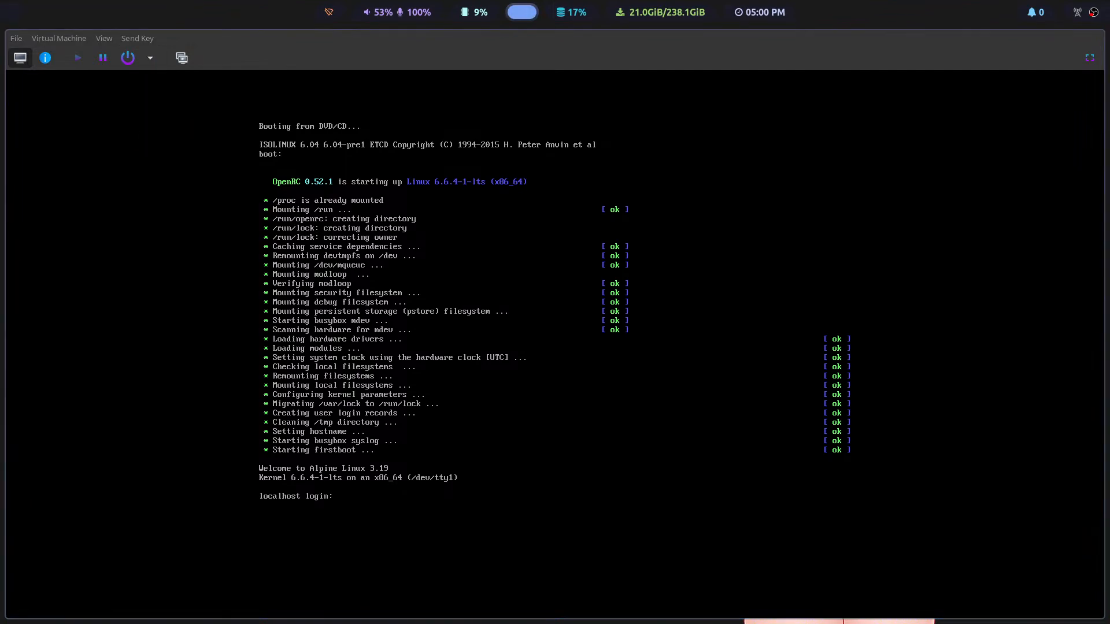
{"action": "left_click", "coordinate": [626, 374]}
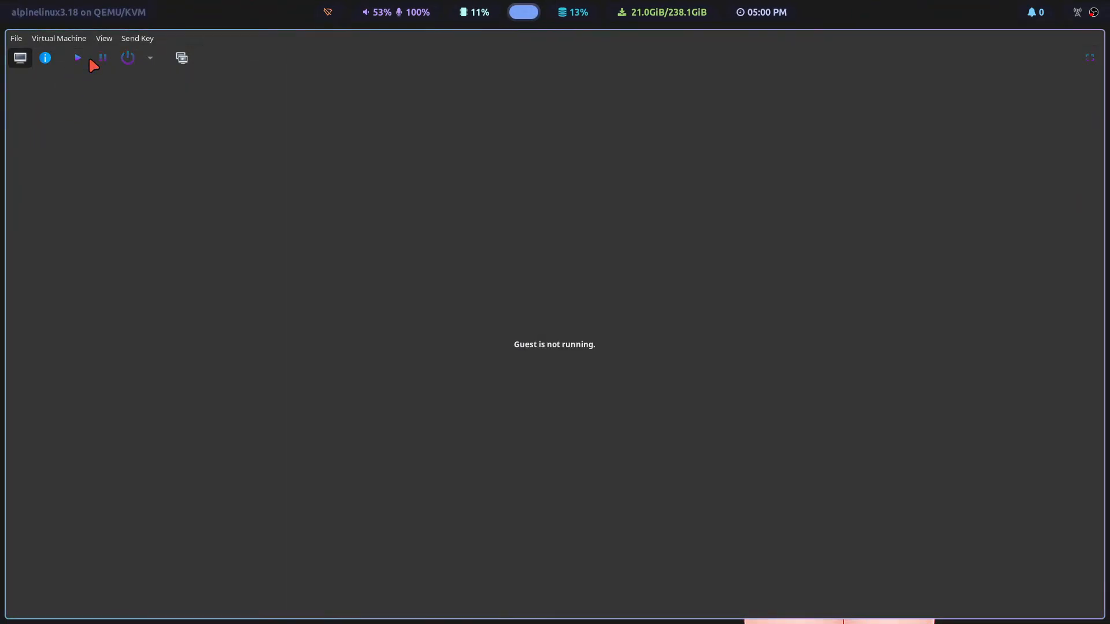
{"action": "left_click", "coordinate": [78, 58]}
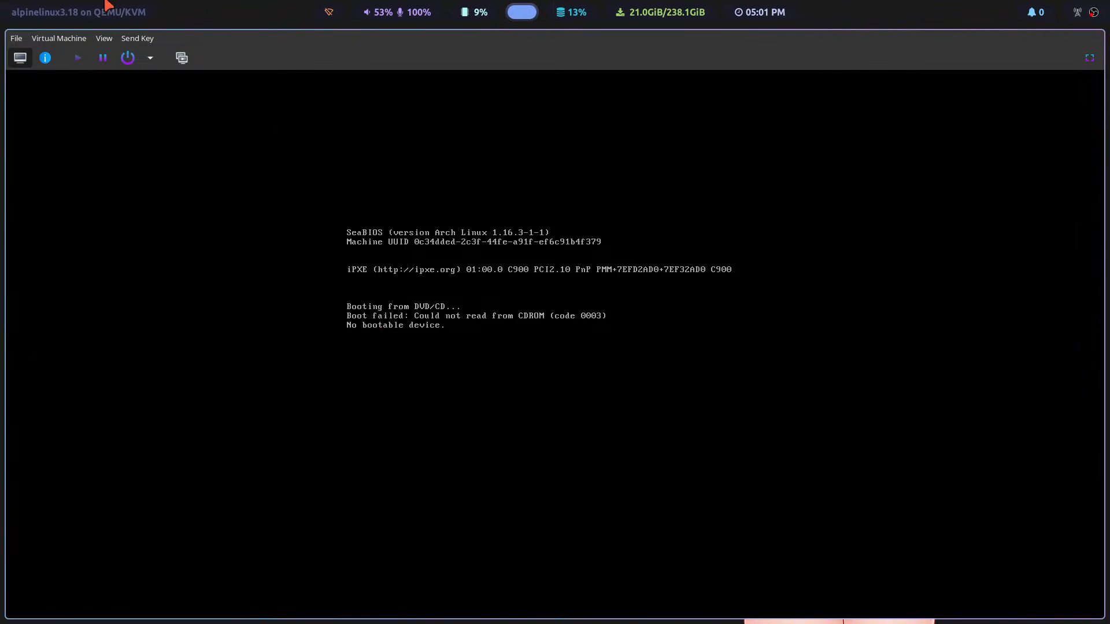
Step: Force reset the running virtual machine and confirm the reset
{"action": "left_click", "coordinate": [151, 58]}
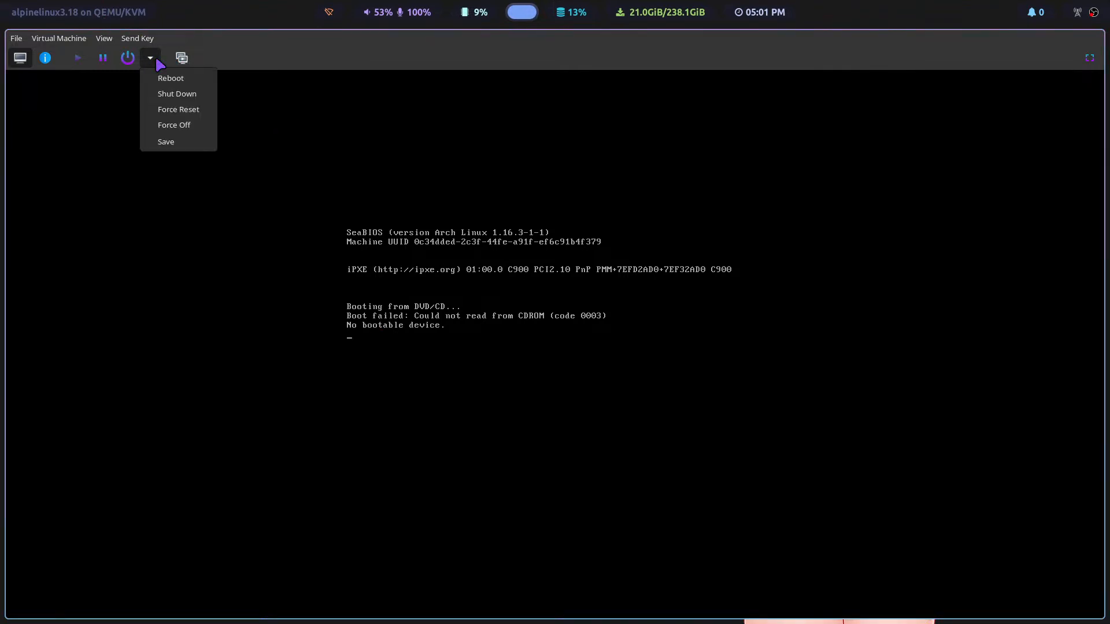
{"action": "left_click", "coordinate": [180, 111]}
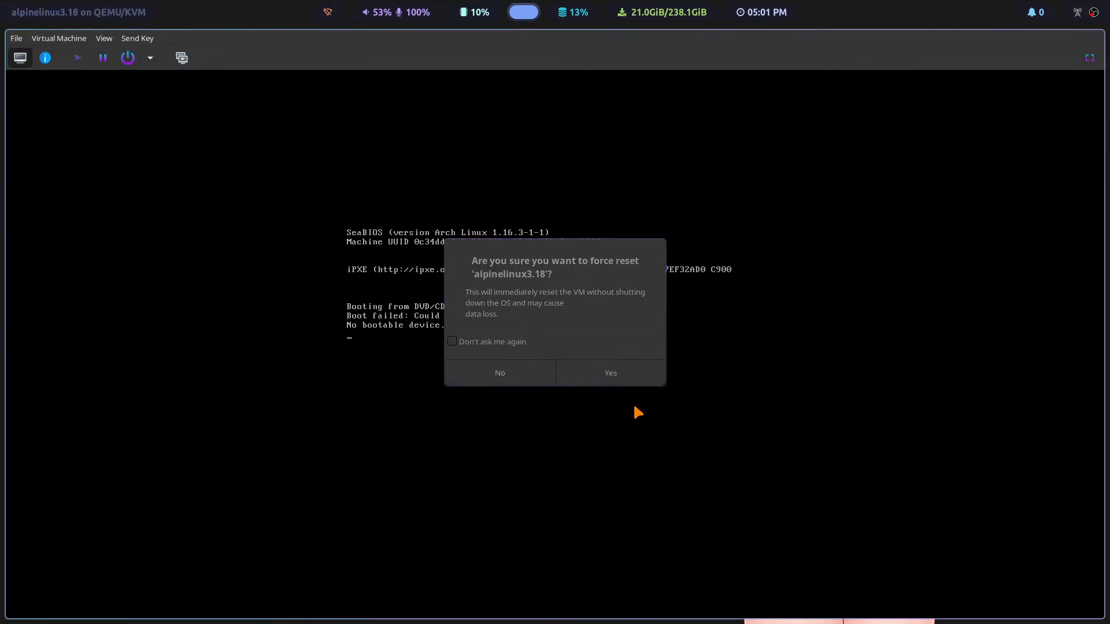
{"action": "left_click", "coordinate": [619, 374]}
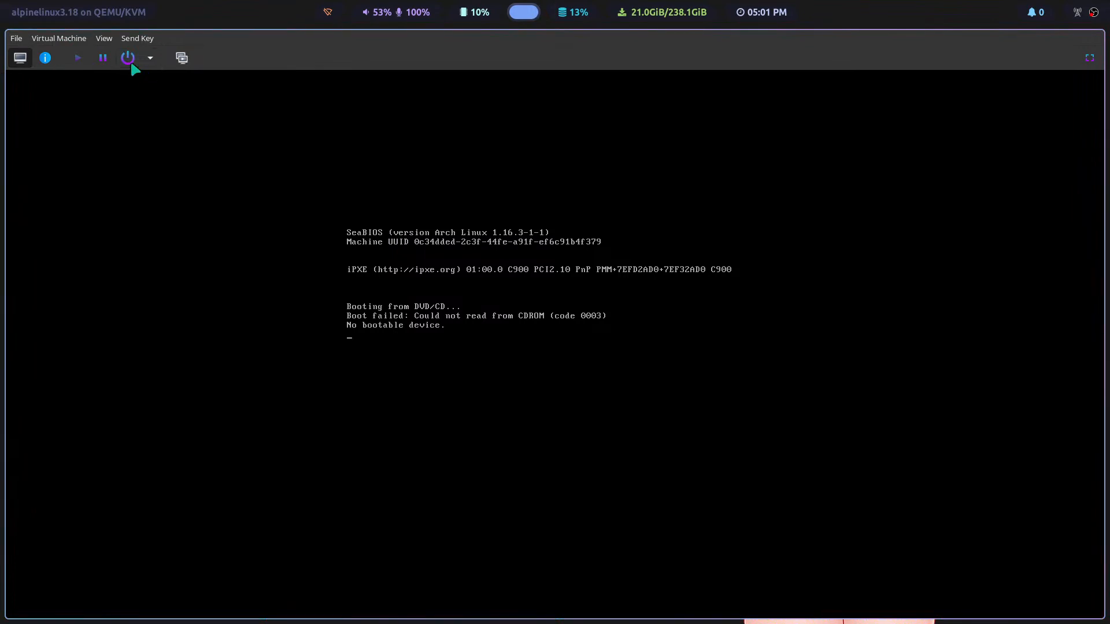
Step: Attach alpine-extended-3.19.0-x86_64.iso from the Downloads pool to SATA CDROM 1 and apply the change
{"action": "left_click", "coordinate": [44, 59]}
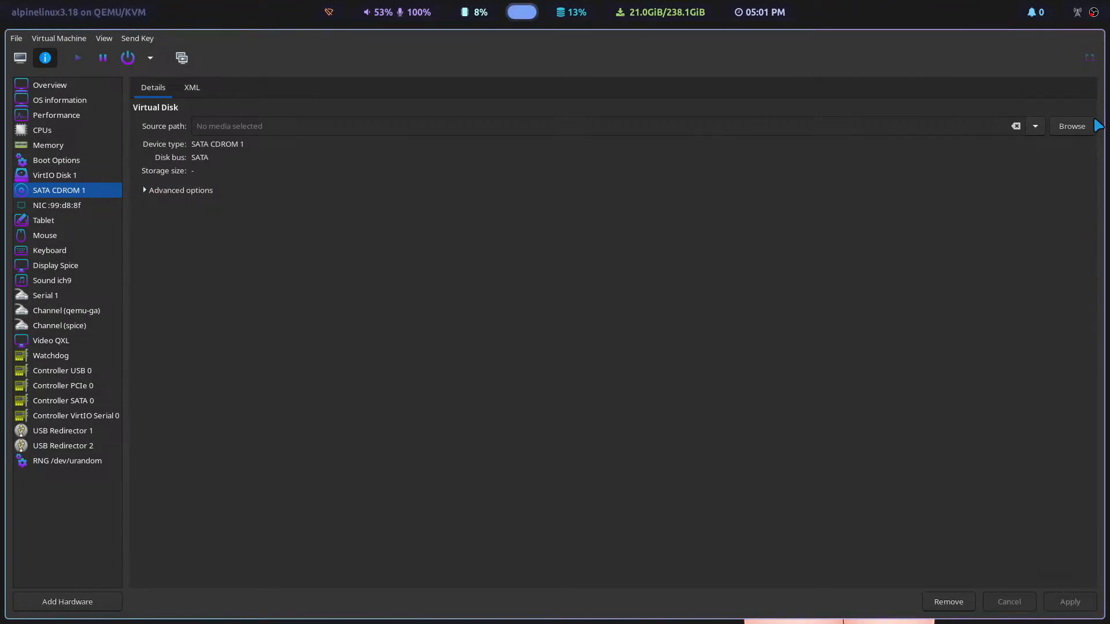
{"action": "left_click", "coordinate": [1072, 126]}
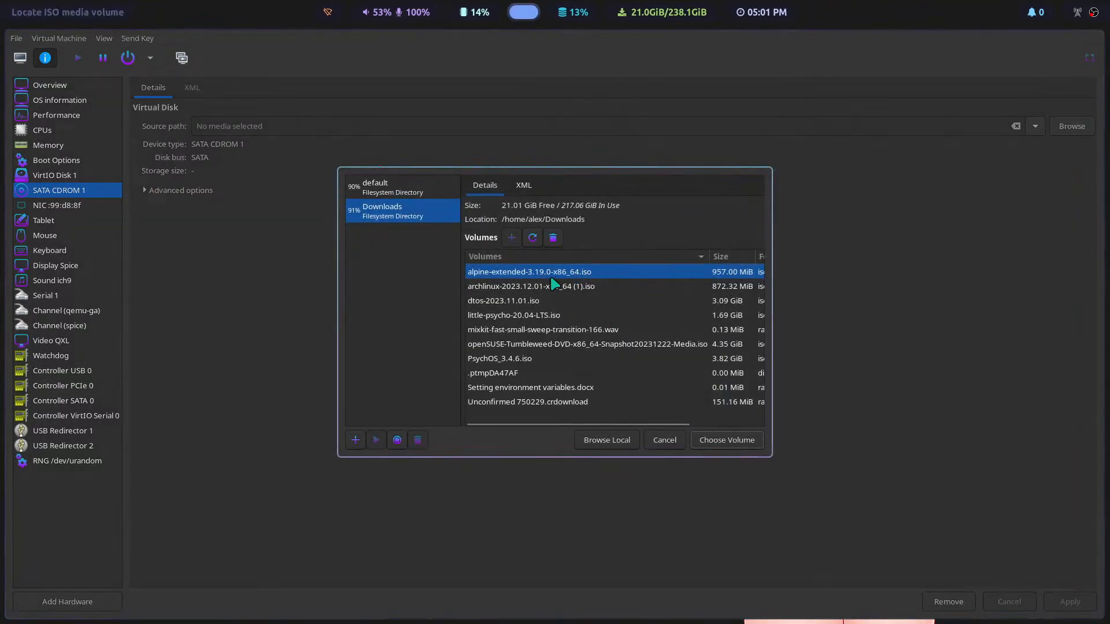
{"action": "left_click", "coordinate": [727, 440]}
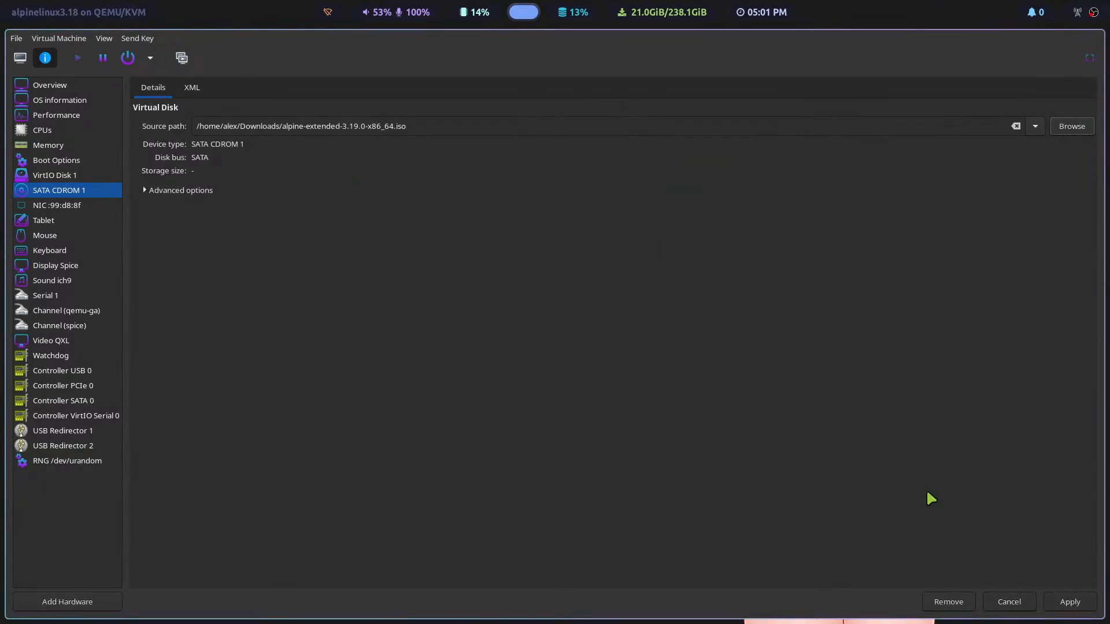
{"action": "left_click", "coordinate": [1079, 604]}
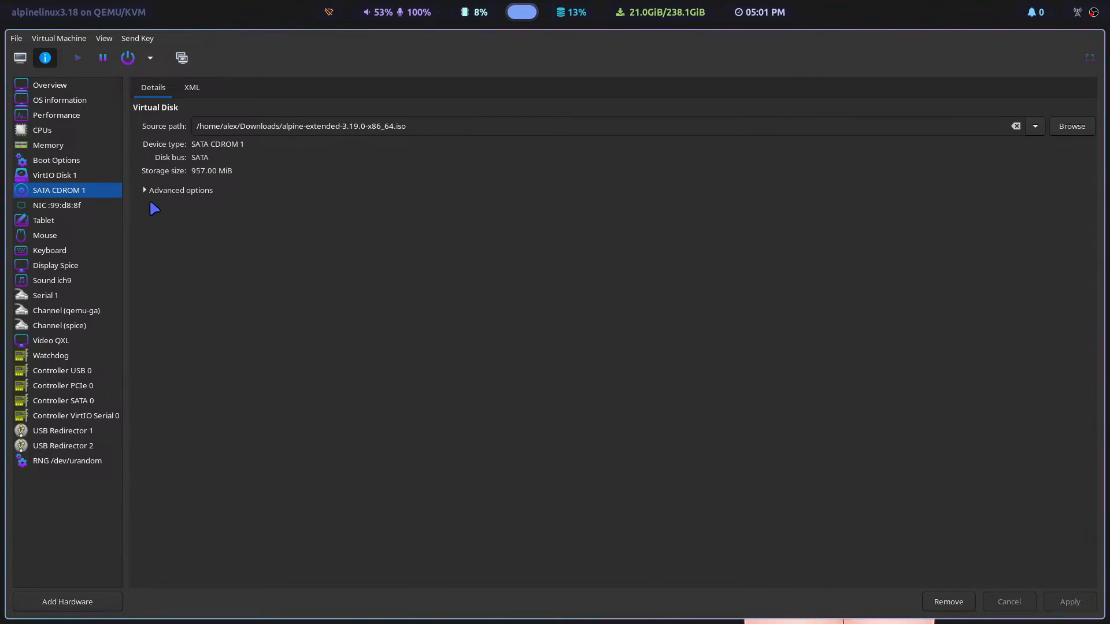
Step: Enable only VirtIO Disk 1 in the boot device order, with SATA CDROM 1 disabled, and apply the change
{"action": "left_click", "coordinate": [45, 177]}
{"action": "left_click", "coordinate": [47, 162]}
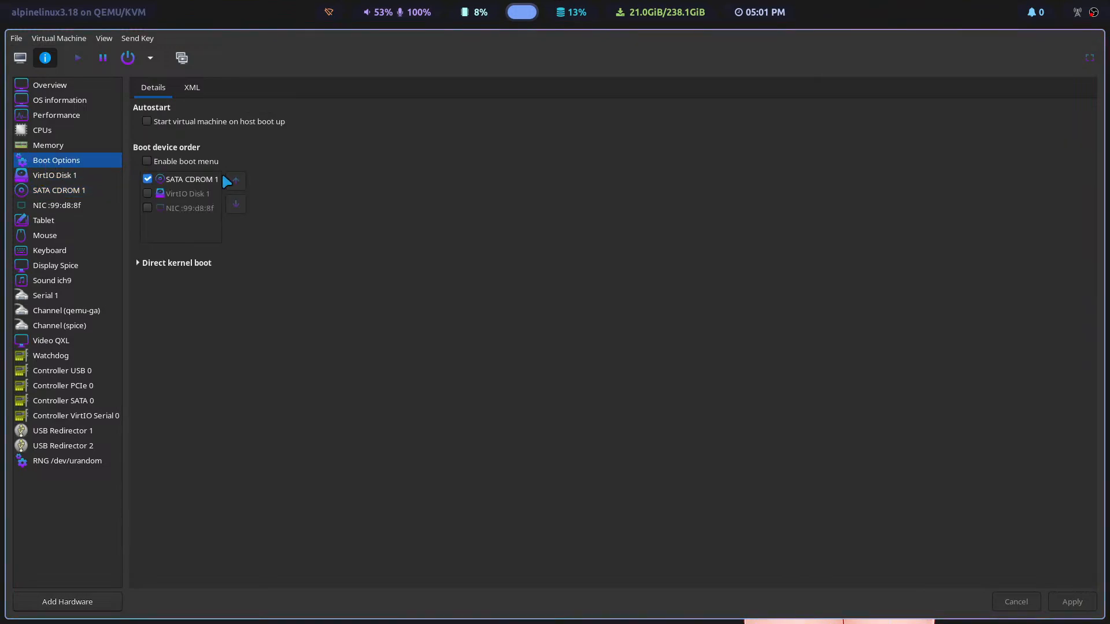
{"action": "left_click", "coordinate": [152, 205]}
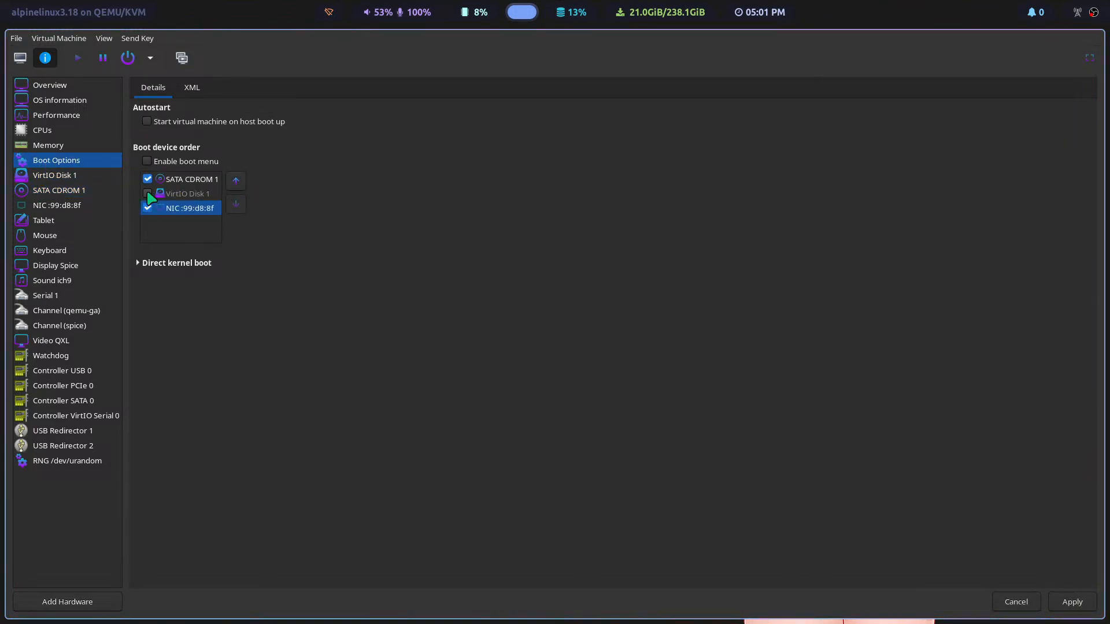
{"action": "left_click", "coordinate": [147, 193]}
{"action": "left_click", "coordinate": [149, 205]}
{"action": "left_click", "coordinate": [144, 180]}
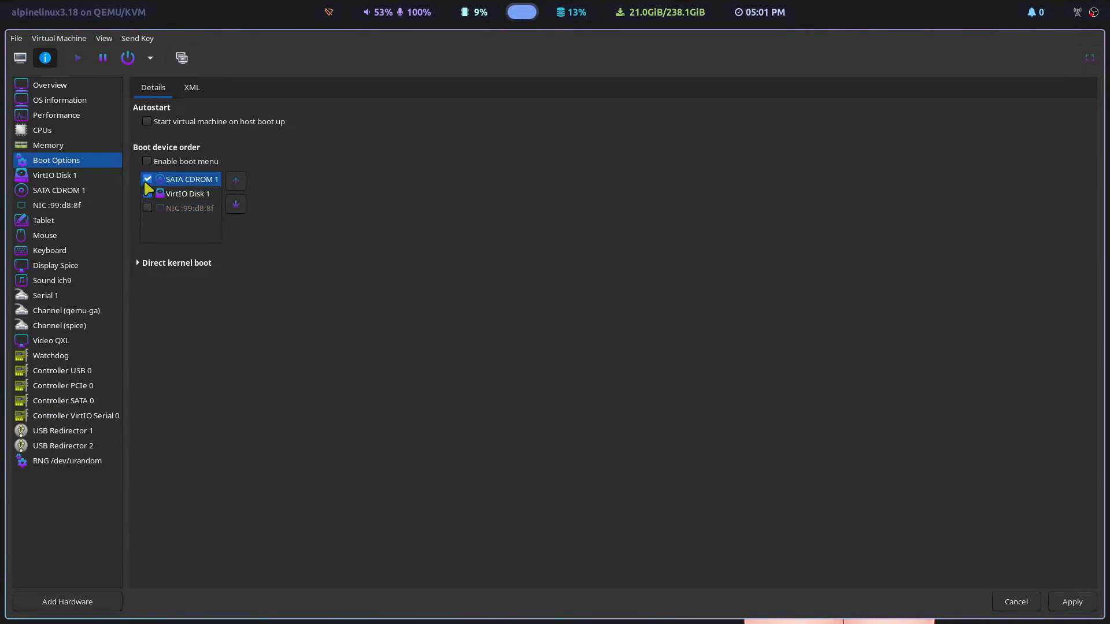
{"action": "left_click", "coordinate": [148, 179]}
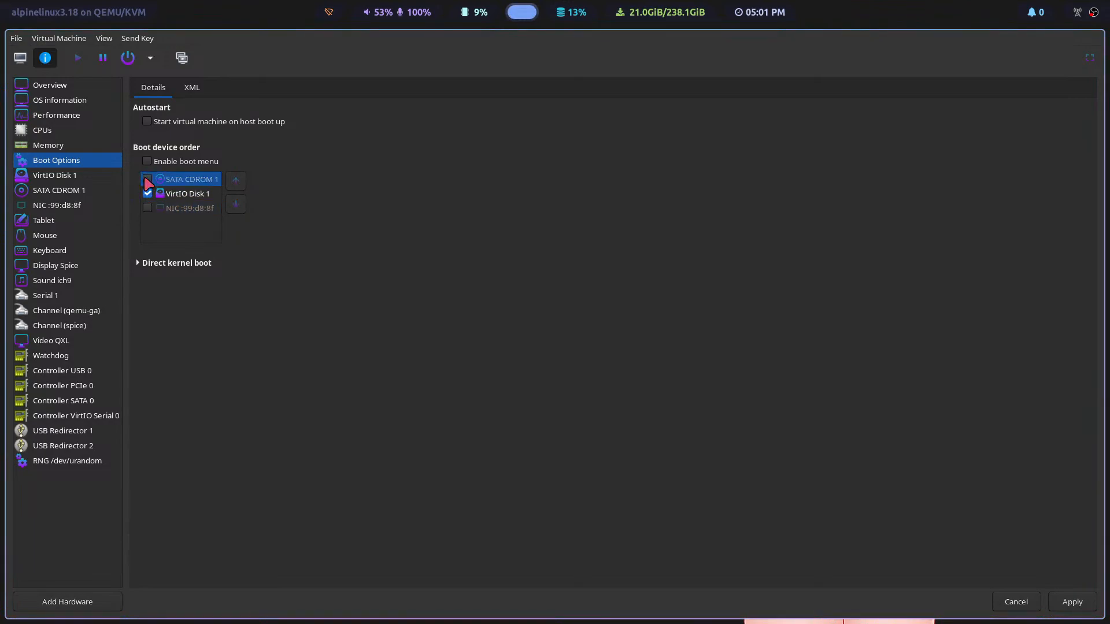
{"action": "left_click", "coordinate": [209, 193]}
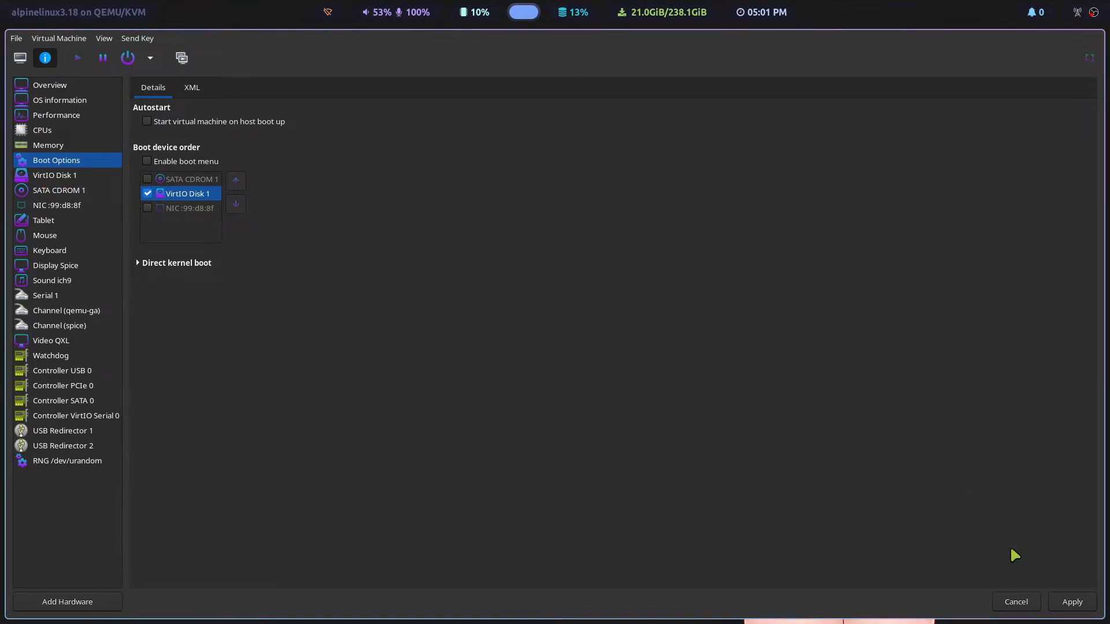
{"action": "left_click", "coordinate": [1071, 602]}
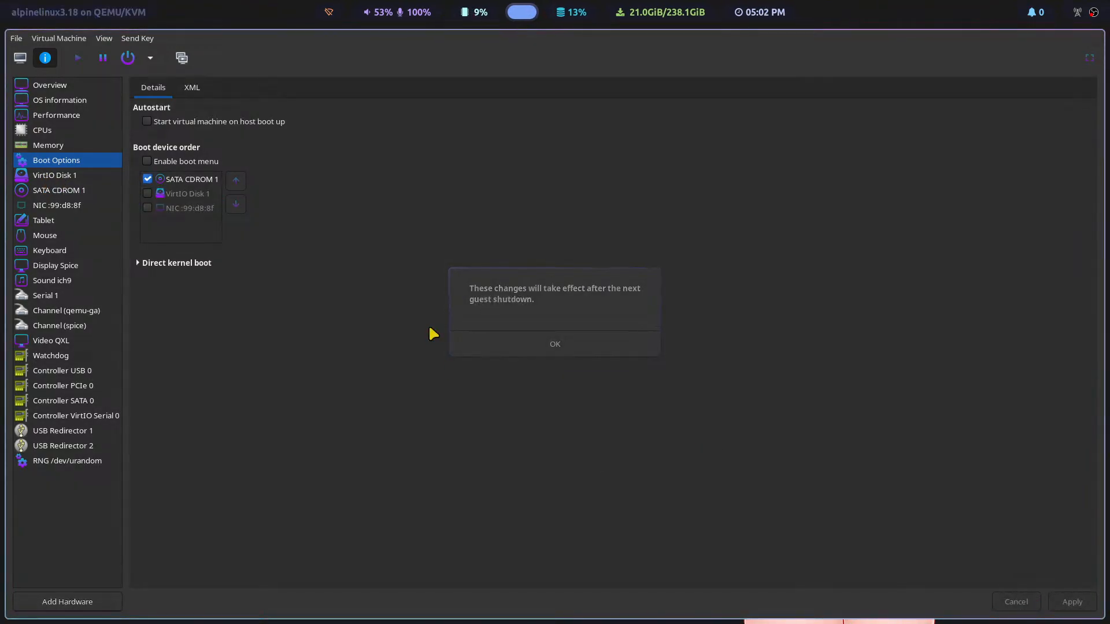
{"action": "left_click", "coordinate": [550, 346]}
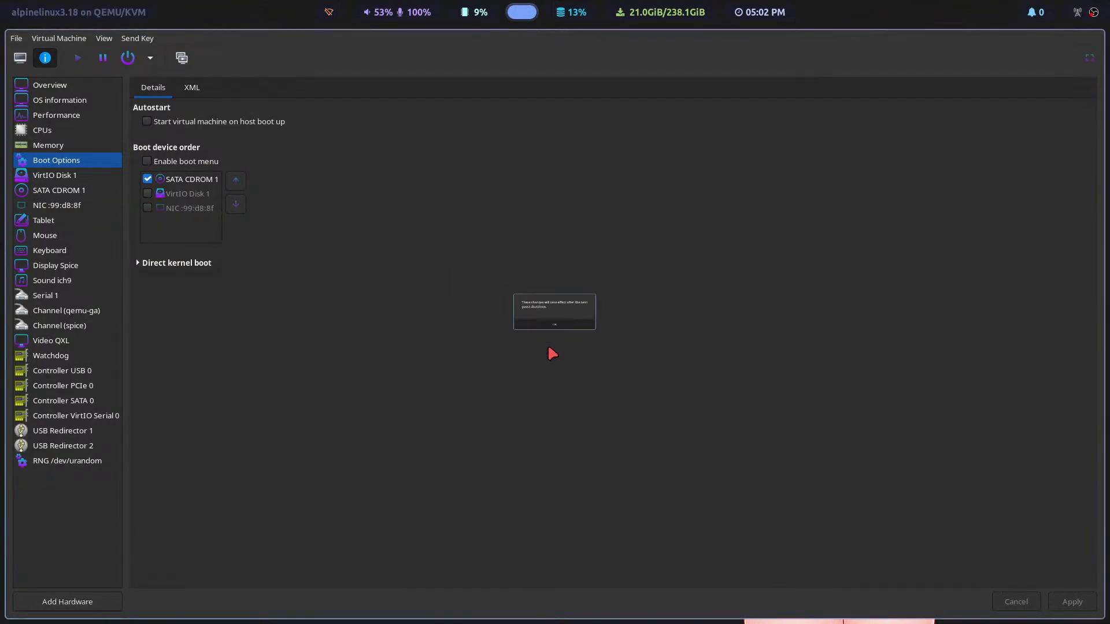
Step: Force off the virtual machine, confirm the power-off, and start it from VirtIO Disk 1
{"action": "left_click", "coordinate": [21, 58]}
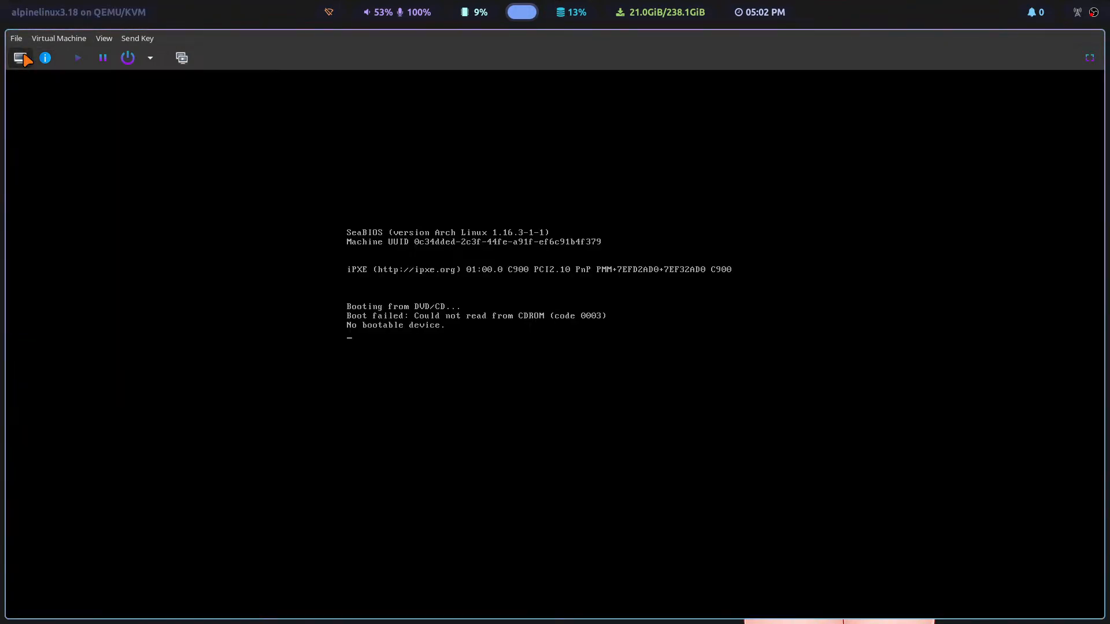
{"action": "left_click", "coordinate": [150, 58]}
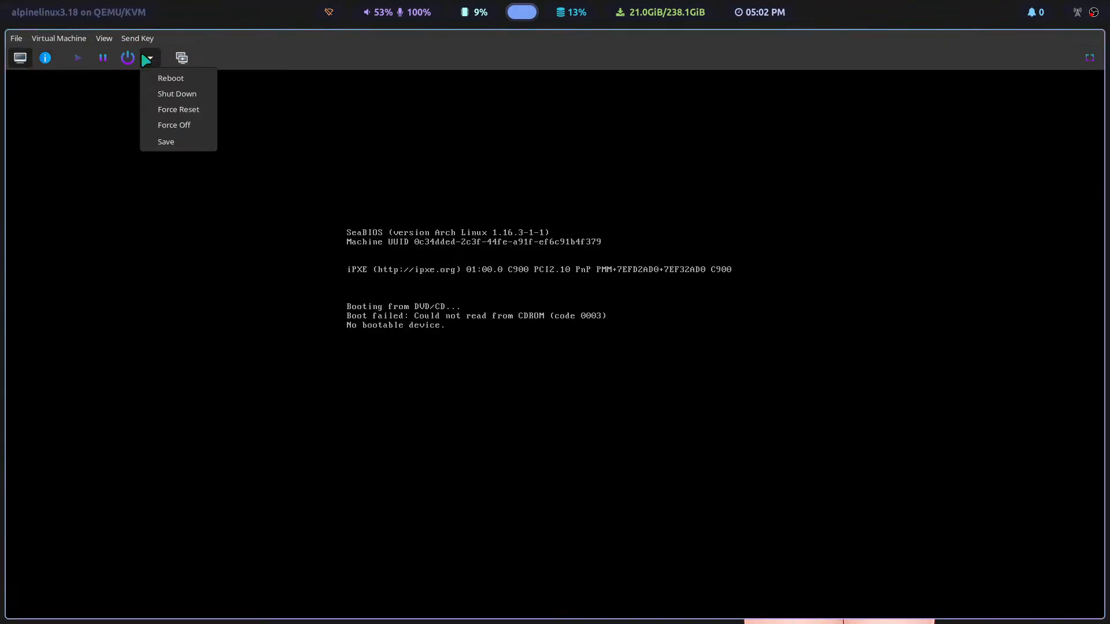
{"action": "left_click", "coordinate": [194, 121]}
{"action": "left_click", "coordinate": [603, 375]}
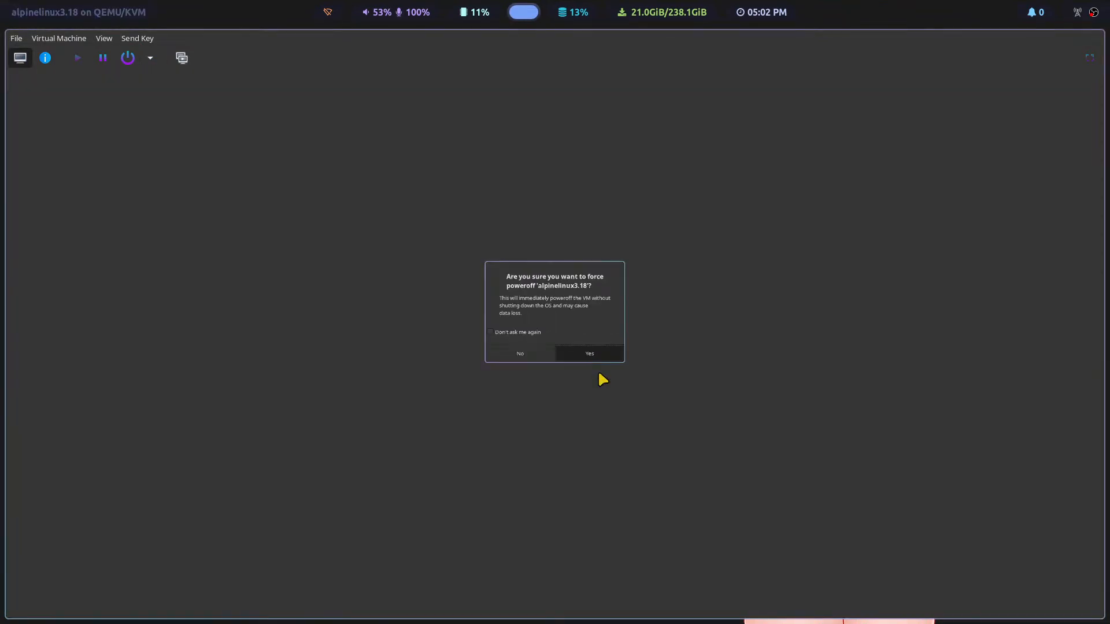
{"action": "left_click", "coordinate": [45, 58]}
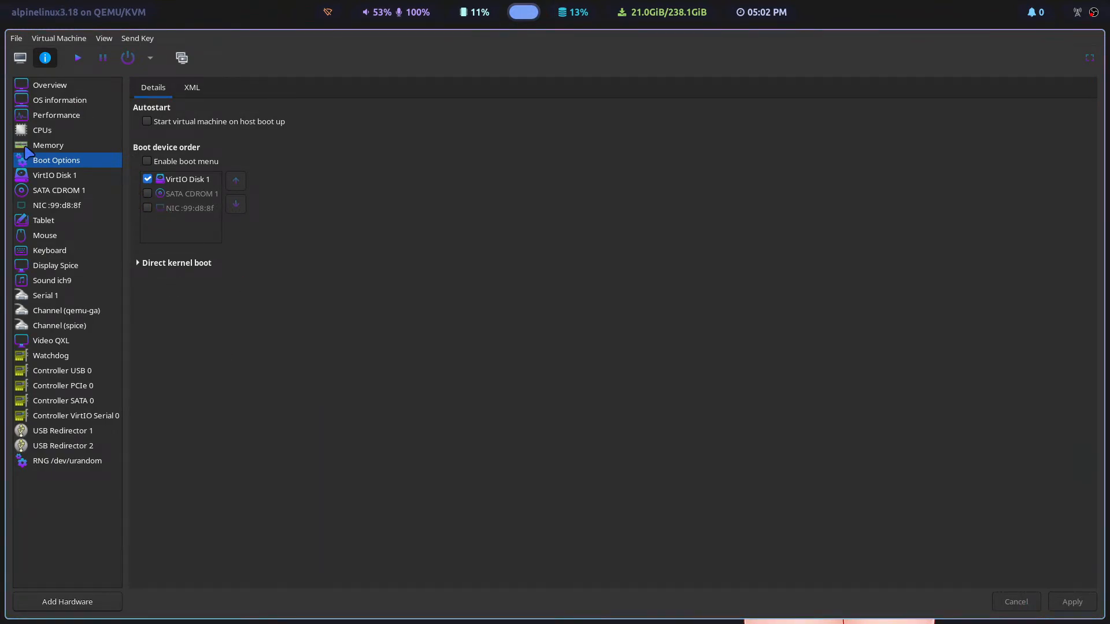
{"action": "left_click", "coordinate": [20, 58]}
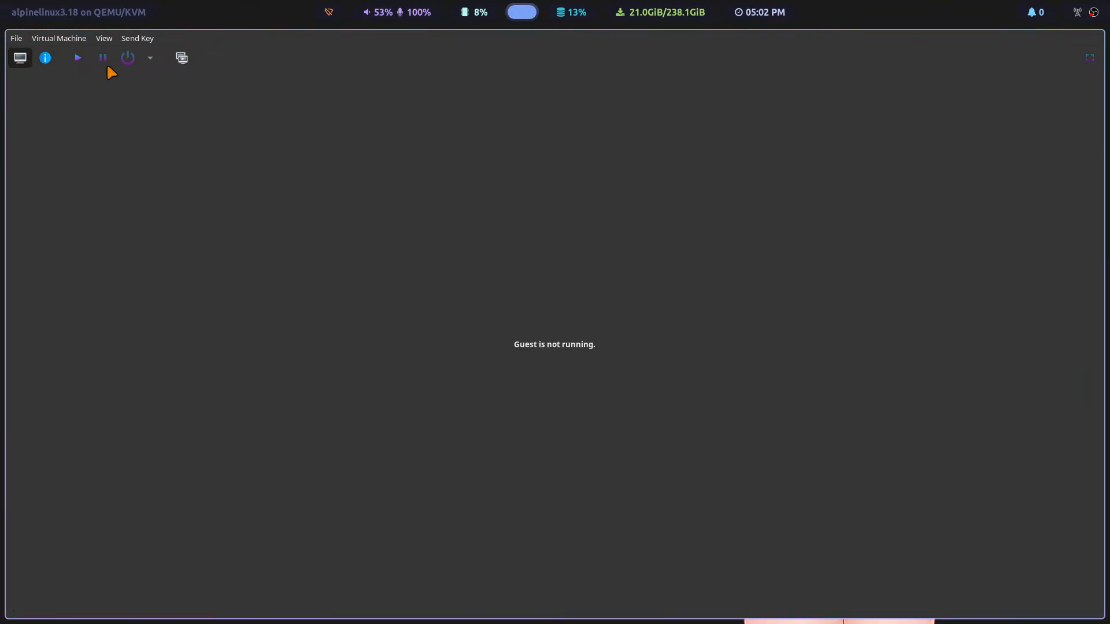
{"action": "left_click", "coordinate": [74, 58]}
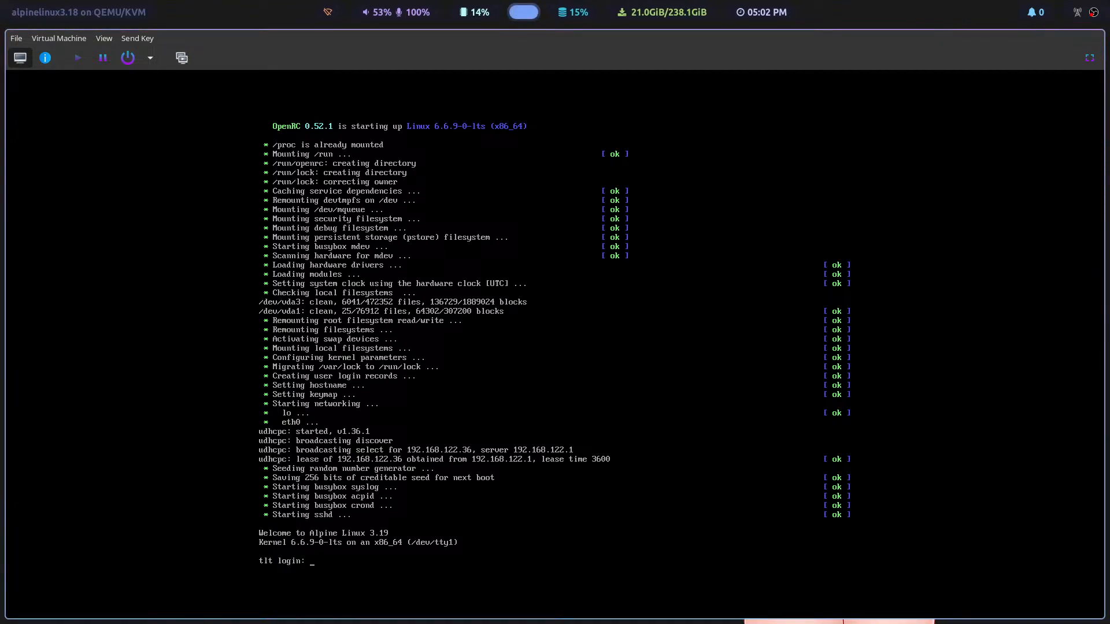
Step: Log in to the installed Alpine system as tlt with the account password
{"action": "type", "text": "12134"}
{"action": "key", "text": "BackSpace"}
{"action": "key", "text": "BackSpace"}
{"action": "key", "text": "BackSpace"}
{"action": "key", "text": "BackSpace"}
{"action": "key", "text": "BackSpace"}
{"action": "type", "text": "tlt"}
{"action": "key", "text": "Return"}
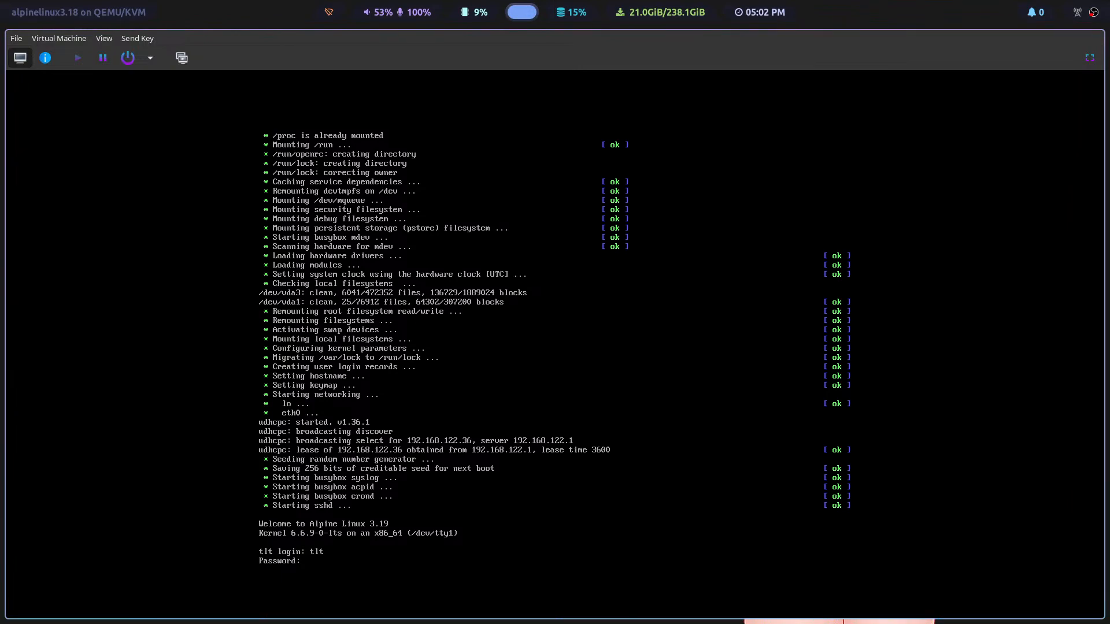
{"action": "key", "text": "Return"}
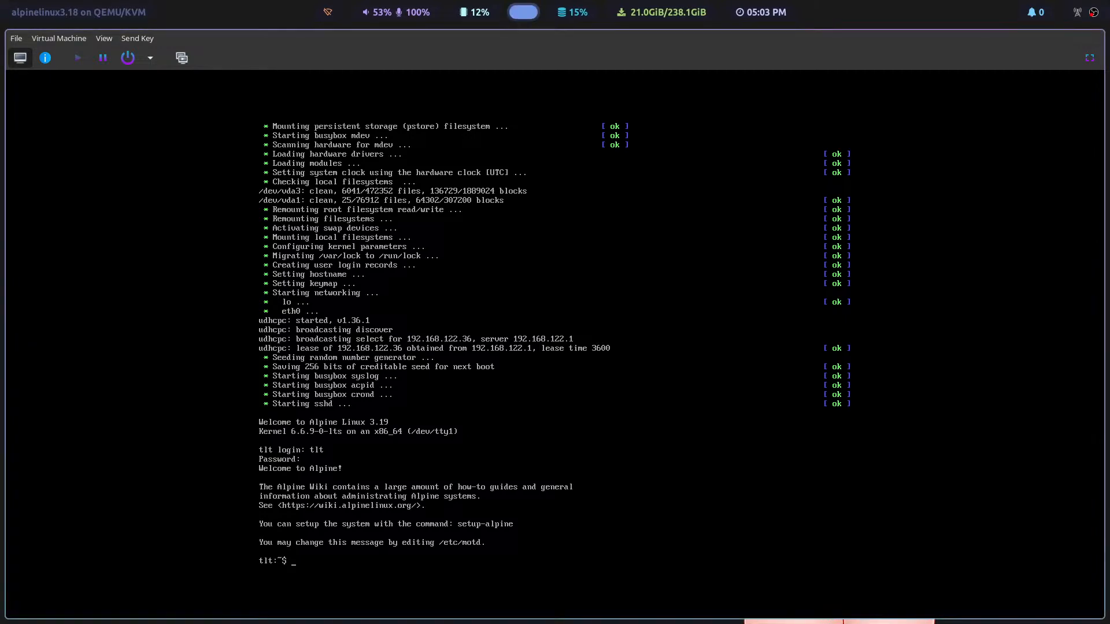
Step: Switch to the root account with su and enter the root password
{"action": "type", "text": "su"}
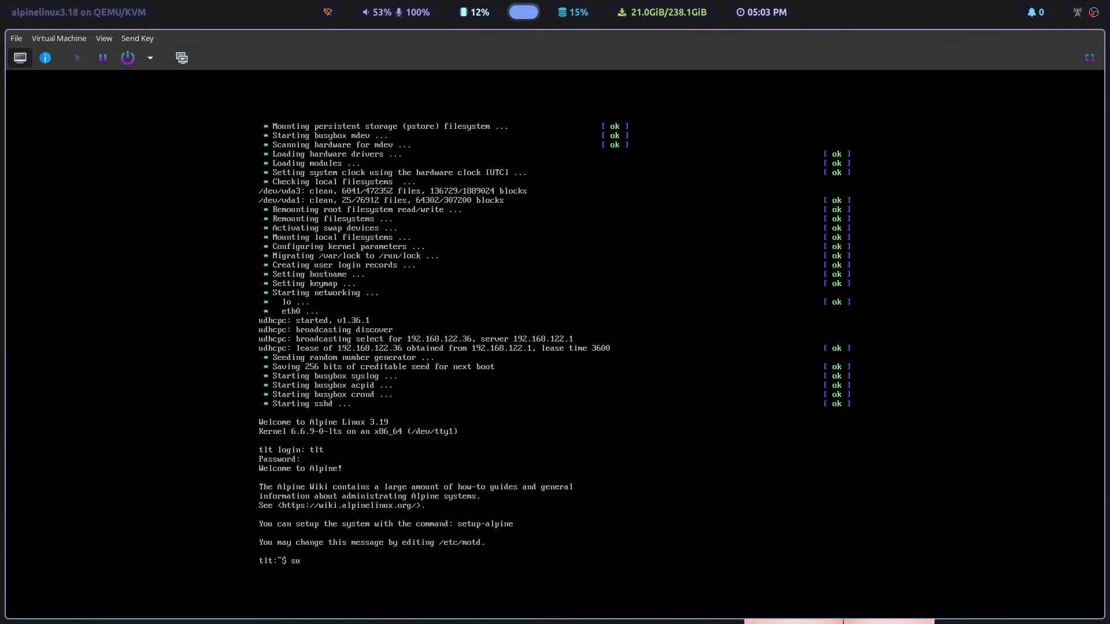
{"action": "key", "text": "Return"}
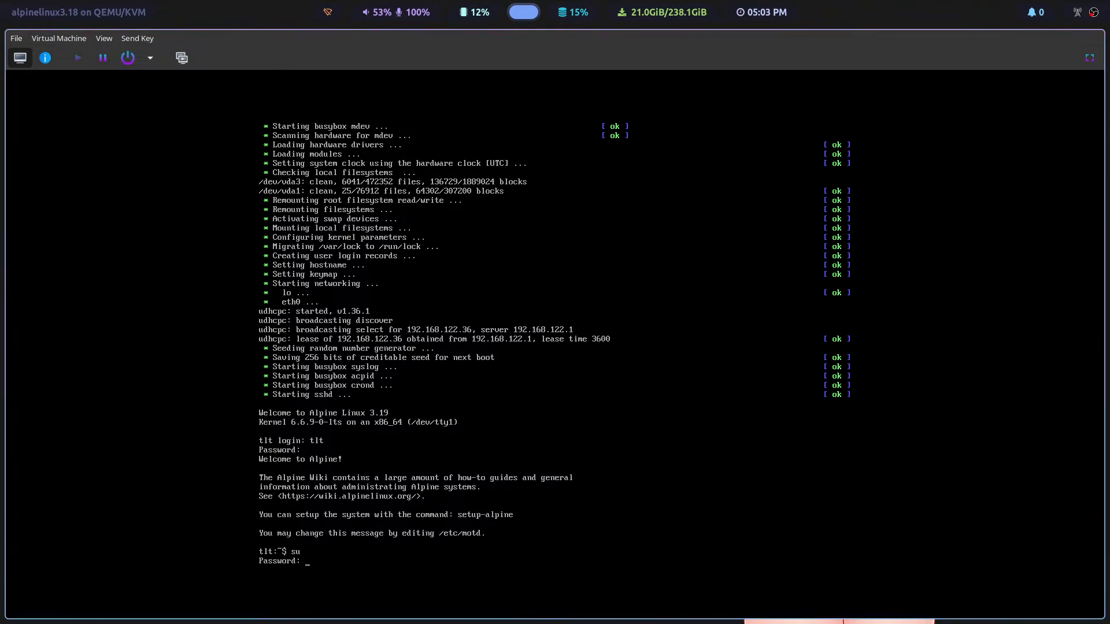
{"action": "key", "text": "Return"}
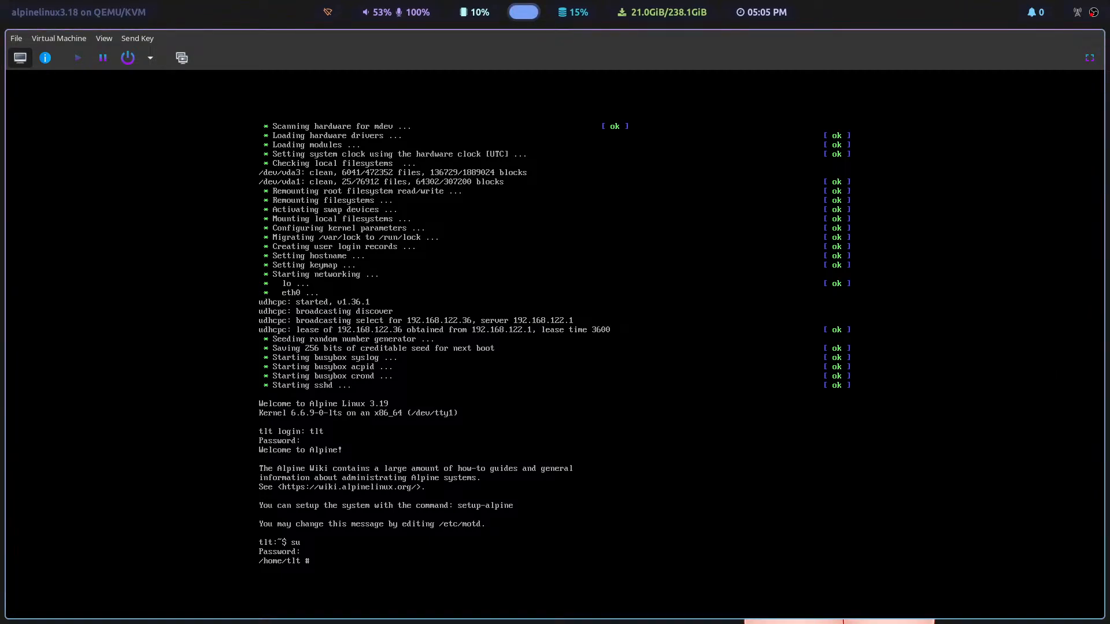
Step: Install the base Xorg environment by running setup-xorg-base
{"action": "type", "text": "setup-xorg-base"}
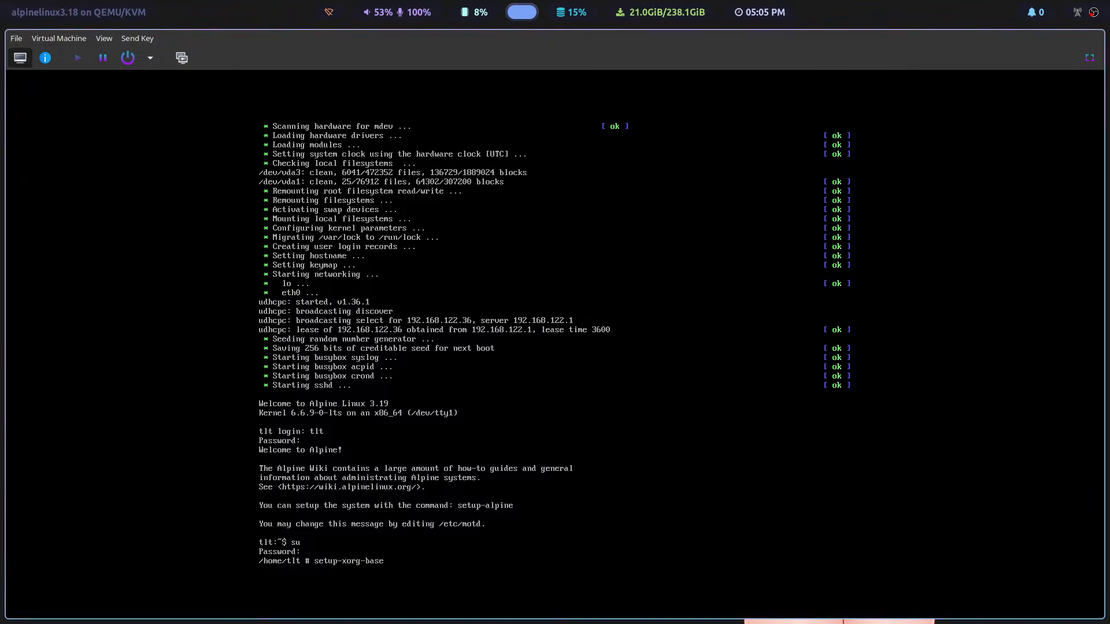
{"action": "key", "text": "Return"}
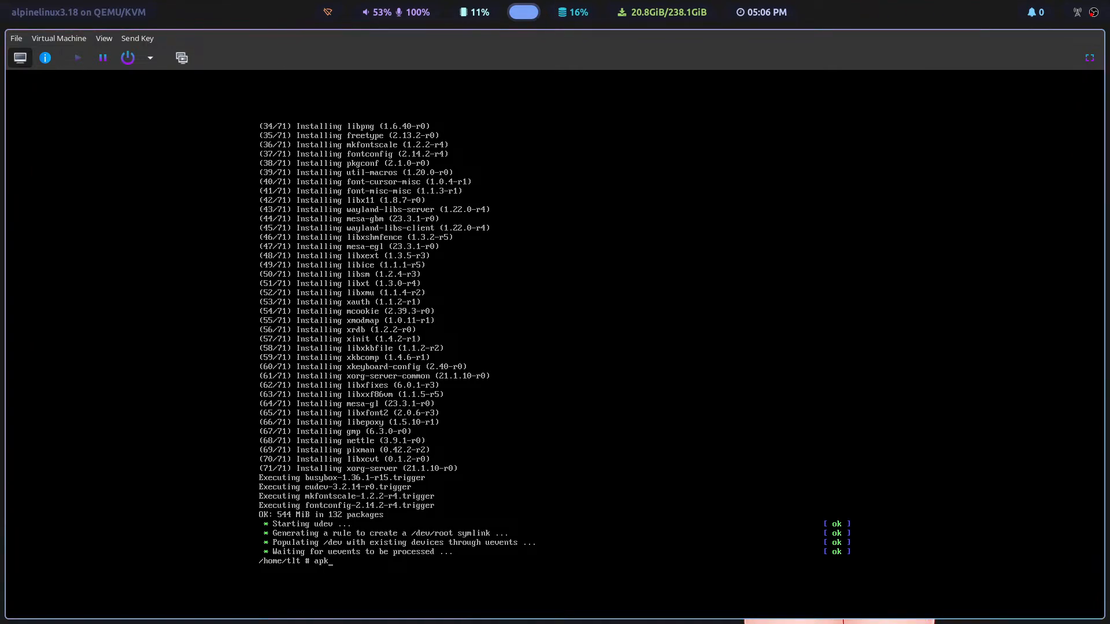
Step: Install the KDE Plasma desktop with apk add plasma and display the guest console full screen
{"action": "type", "text": "add"}
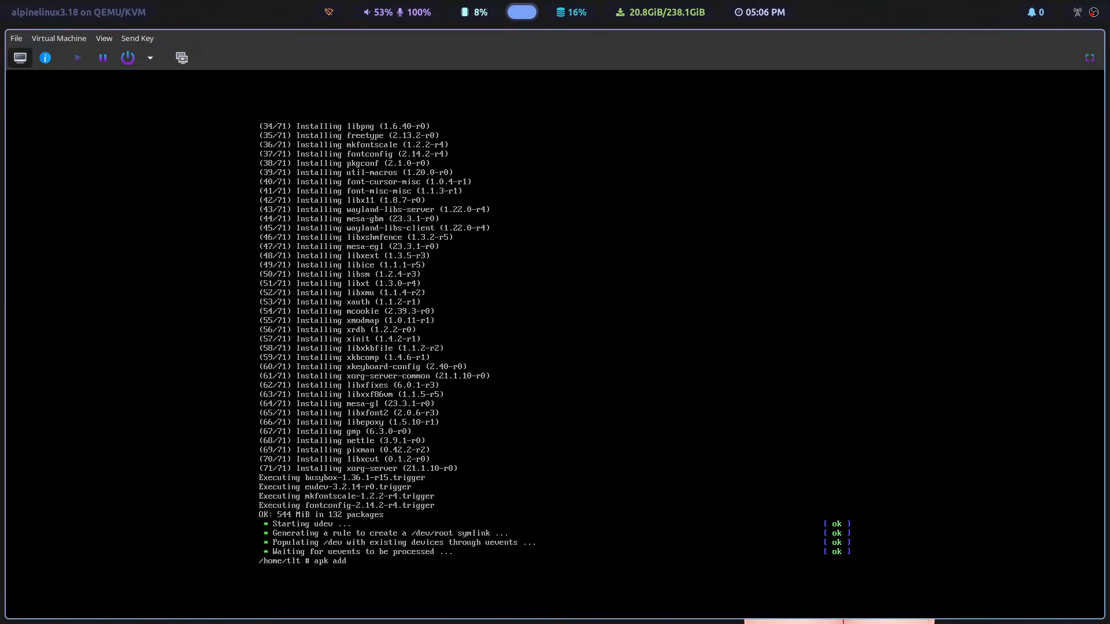
{"action": "type", "text": " plasma"}
{"action": "key", "text": "Return"}
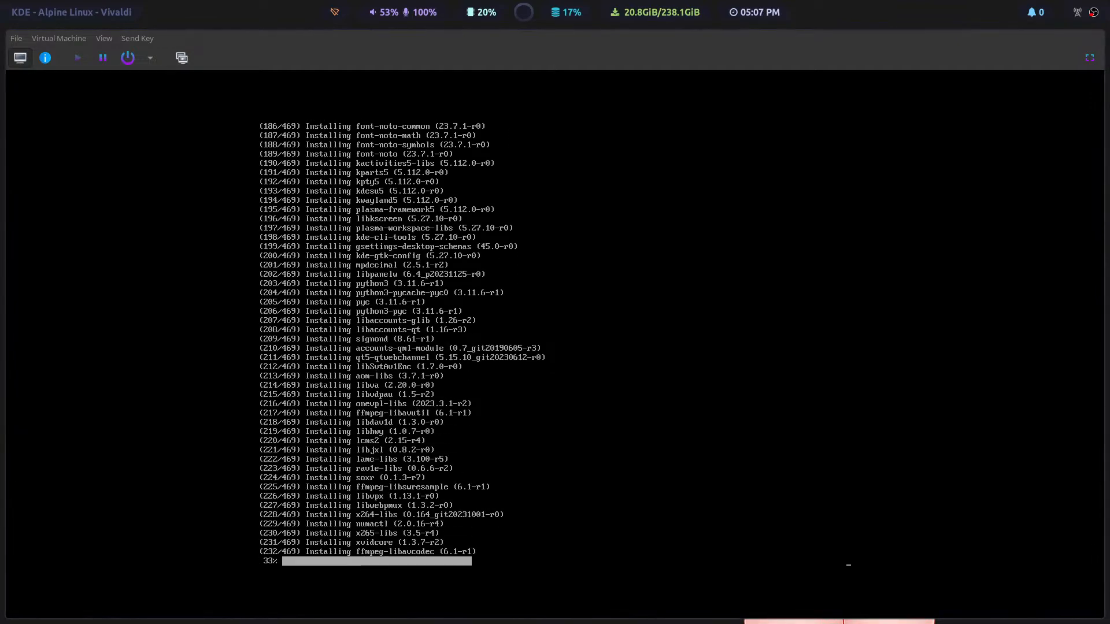
{"action": "left_click", "coordinate": [1090, 58]}
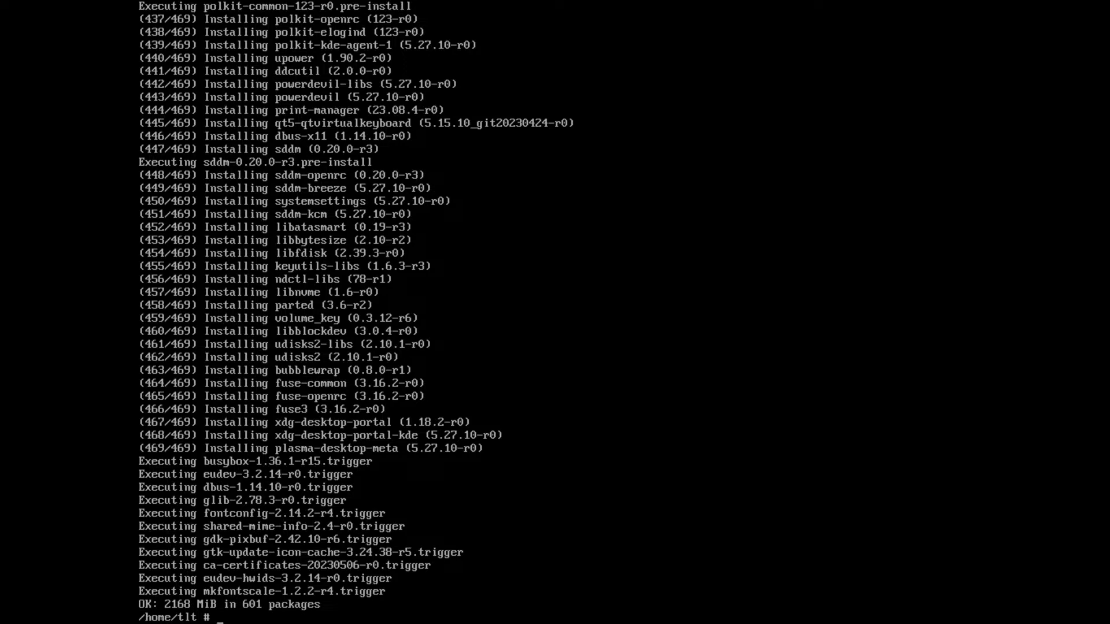
Step: Try to set up udev device management by running setup-devd-udev
{"action": "type", "text": "setup"}
{"action": "type", "text": "-devd"}
{"action": "type", "text": "-udev"}
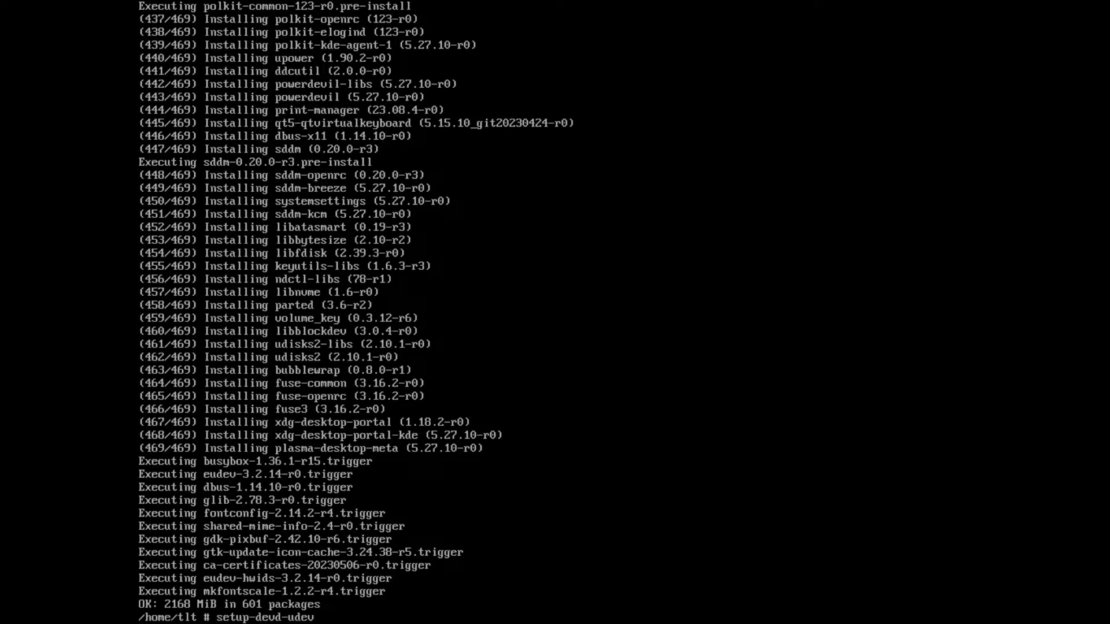
{"action": "key", "text": "Return"}
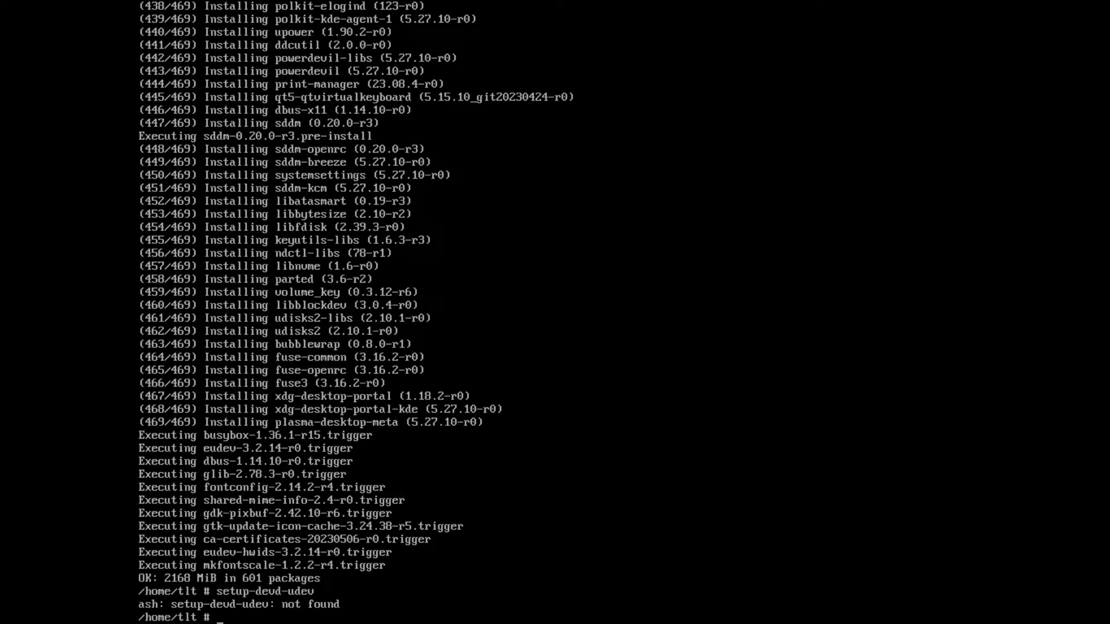
Step: Retype the setup-devd-udev command and try running it a second time
{"action": "type", "text": "sewtup"}
{"action": "key", "text": "BackSpace"}
{"action": "key", "text": "BackSpace"}
{"action": "key", "text": "BackSpace"}
{"action": "key", "text": "BackSpace"}
{"action": "type", "text": "tup-devd-udev"}
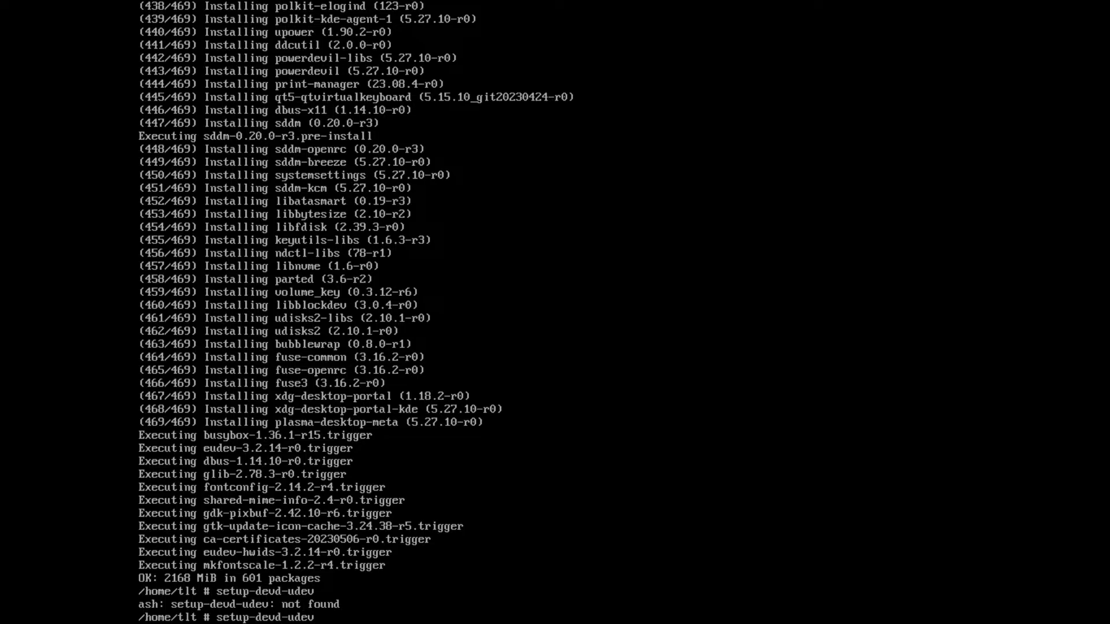
{"action": "key", "text": "Return"}
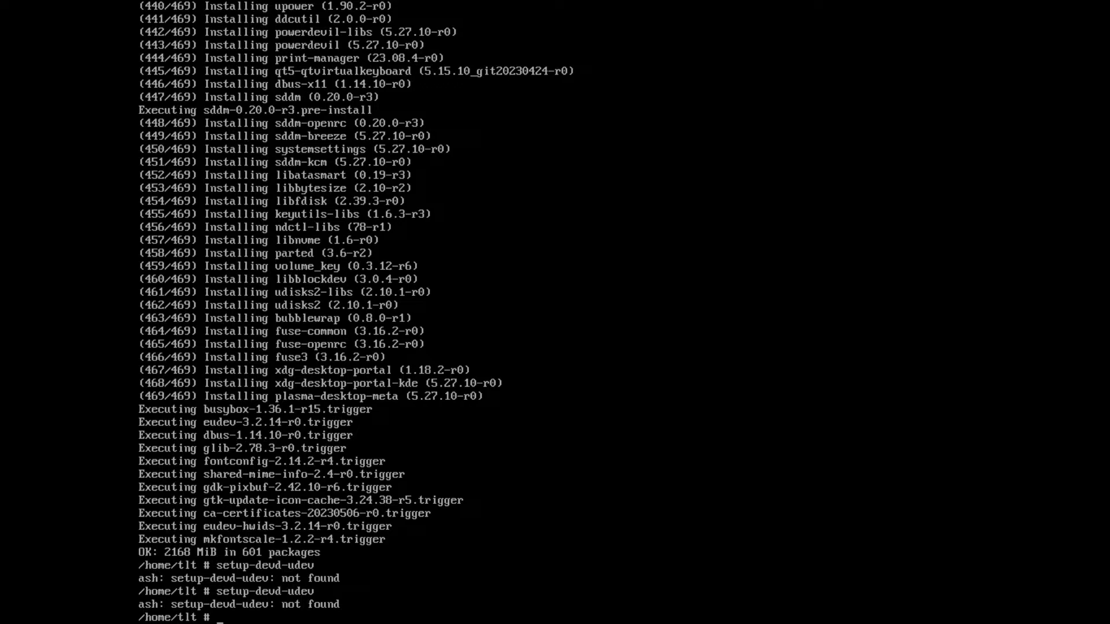
Step: Try to install a package named alpine.conf with apk add
{"action": "type", "text": "apk add alpine.conf"}
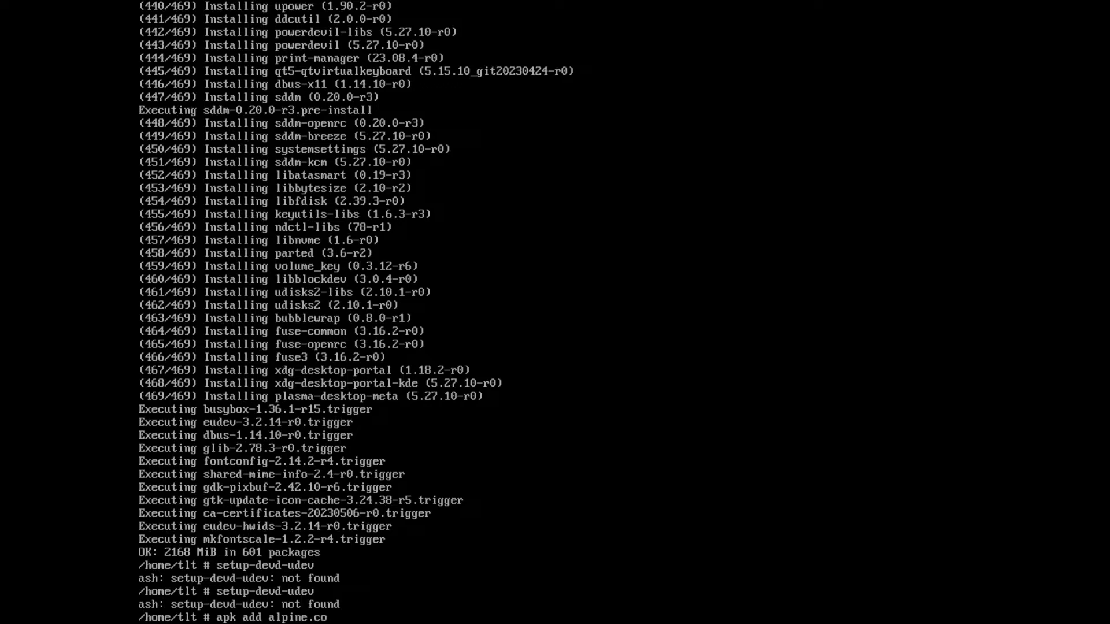
{"action": "key", "text": "Return"}
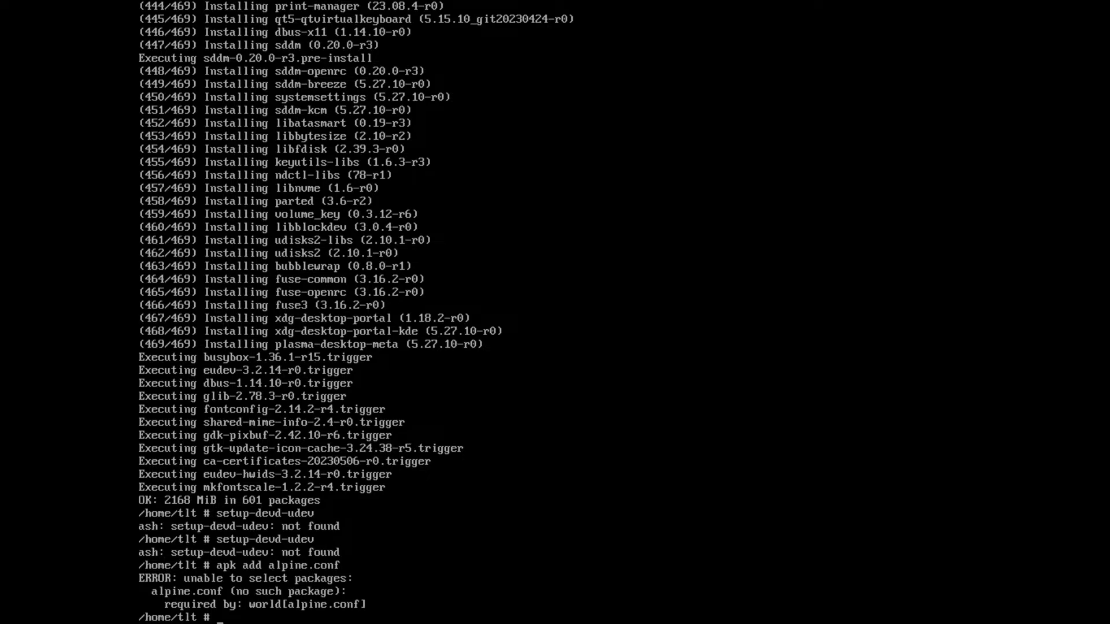
Step: Correct the package name to alpine-conf and run the apk add command again
{"action": "key", "text": "Up"}
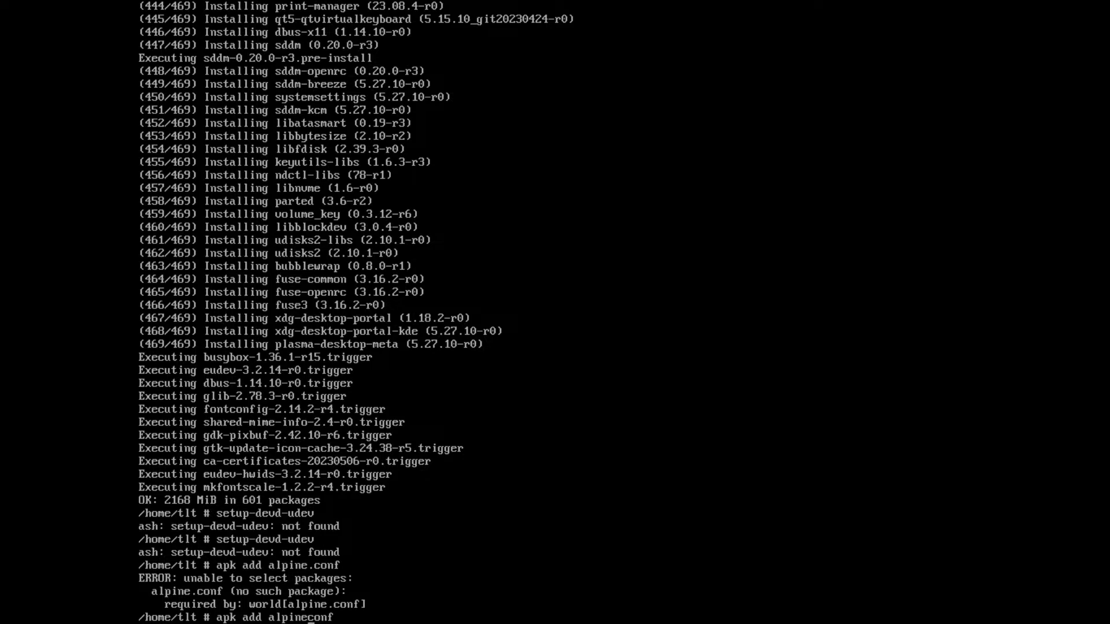
{"action": "key", "text": "BackSpace"}
{"action": "type", "text": "-"}
{"action": "key", "text": "Return"}
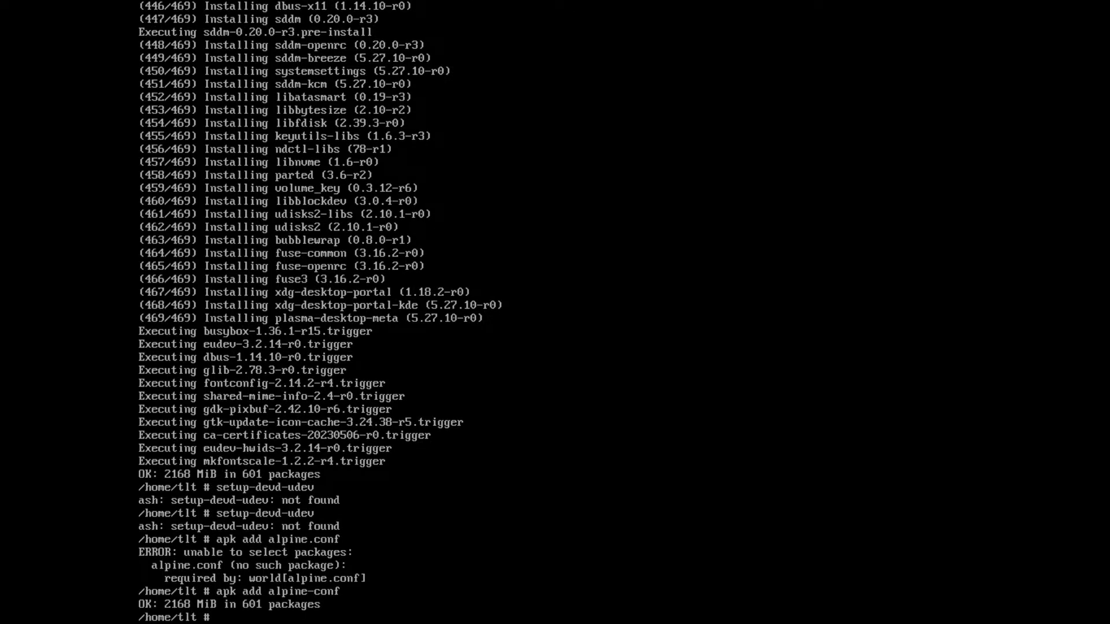
Step: Try running setup-devd-udev again with the alpine-conf package added
{"action": "type", "text": "setup-devd"}
{"action": "type", "text": "-udev"}
{"action": "key", "text": "Return"}
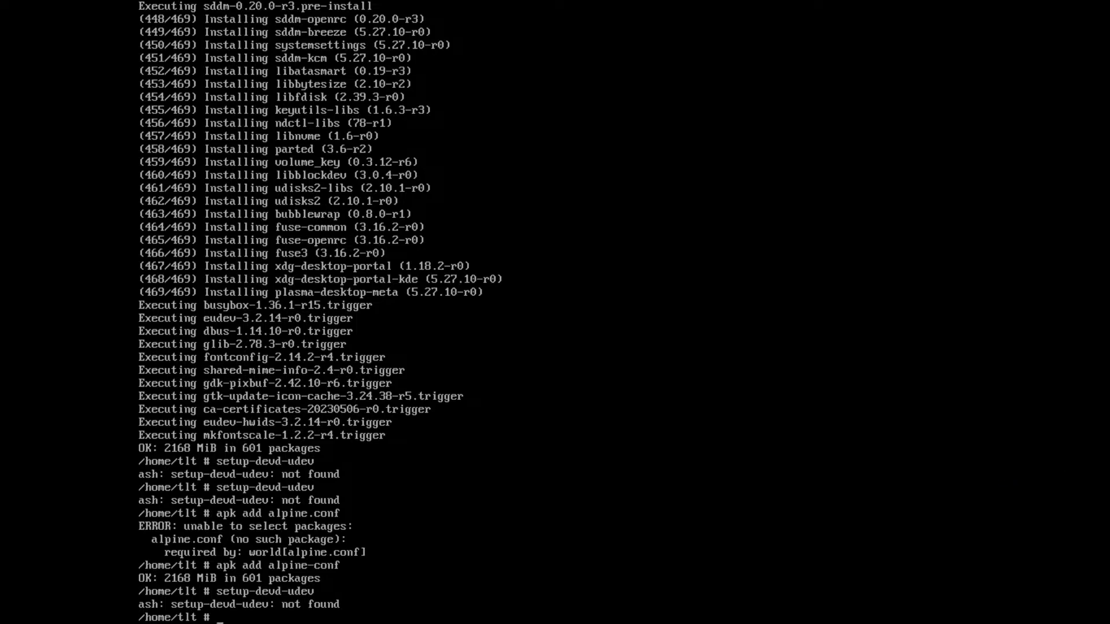
Step: Install the eudev package with apk add eudev
{"action": "type", "text": "apk add eudev"}
{"action": "key", "text": "Return"}
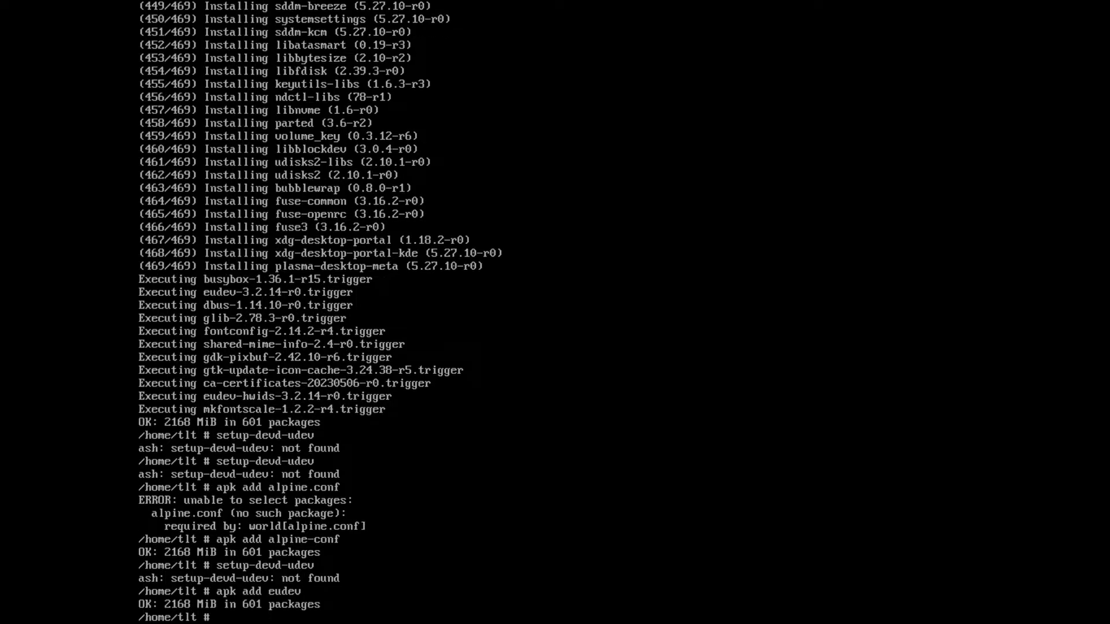
Step: Try setup-devd-udev again from the command history and clear the recalled command line
{"action": "key", "text": "Up"}
{"action": "key", "text": "Up"}
{"action": "key", "text": "Return"}
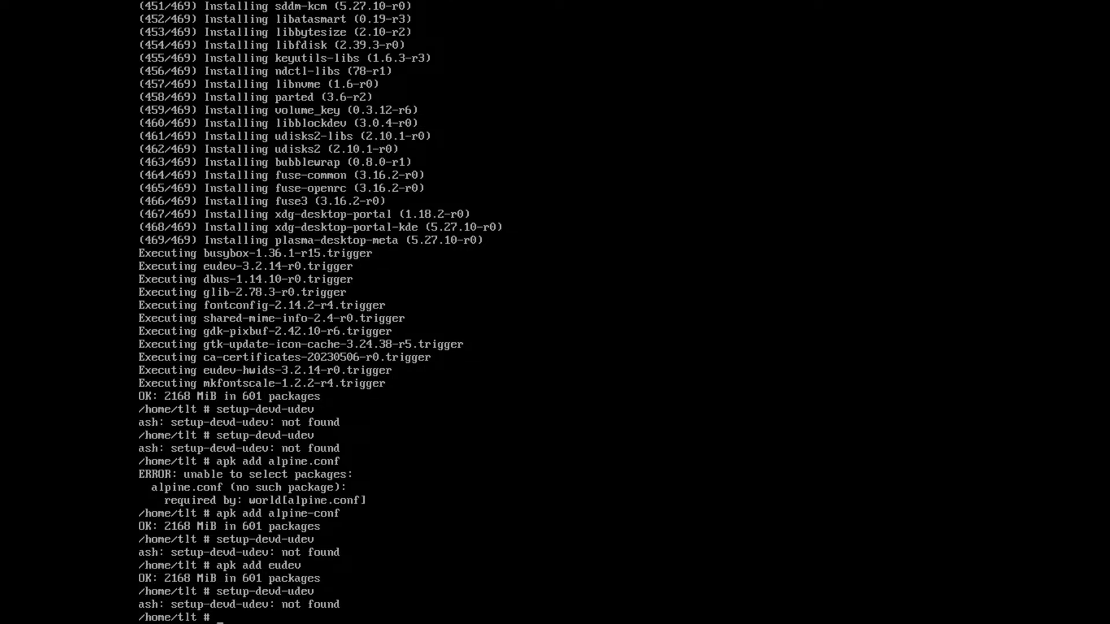
{"action": "key", "text": "Up"}
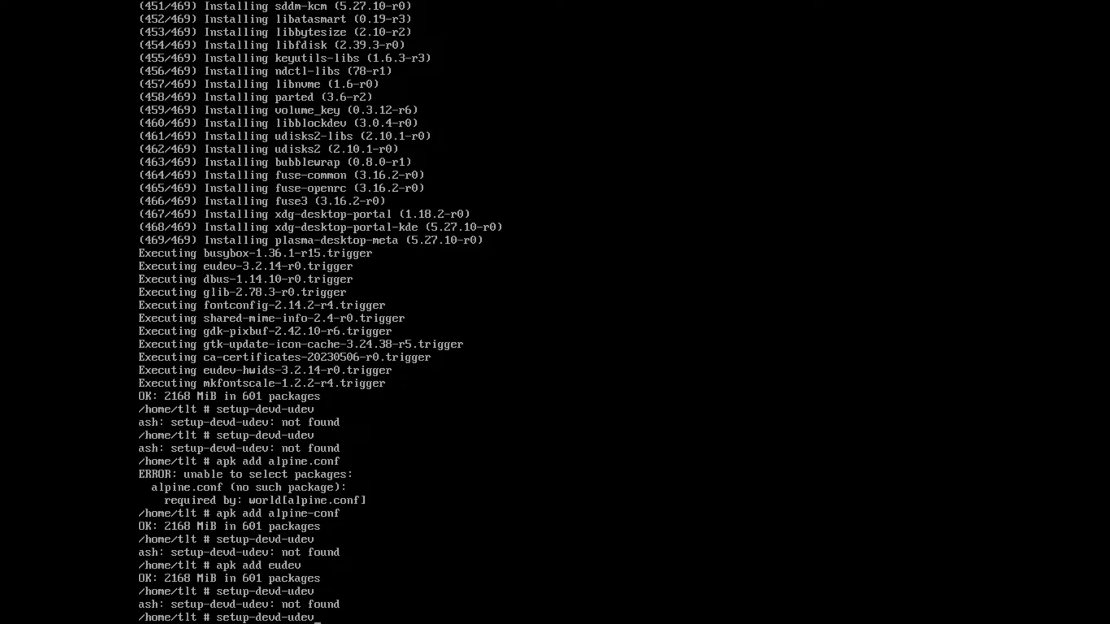
{"action": "key", "text": "BackSpace"}
{"action": "key", "text": "BackSpace"}
{"action": "key", "text": "BackSpace"}
{"action": "key", "text": "BackSpace"}
{"action": "key", "text": "BackSpace"}
{"action": "key", "text": "BackSpace"}
{"action": "key", "text": "BackSpace"}
{"action": "key", "text": "BackSpace"}
{"action": "key", "text": "BackSpace"}
{"action": "key", "text": "BackSpace"}
{"action": "key", "text": "BackSpace"}
{"action": "key", "text": "BackSpace"}
{"action": "key", "text": "BackSpace"}
{"action": "key", "text": "BackSpace"}
{"action": "key", "text": "BackSpace"}
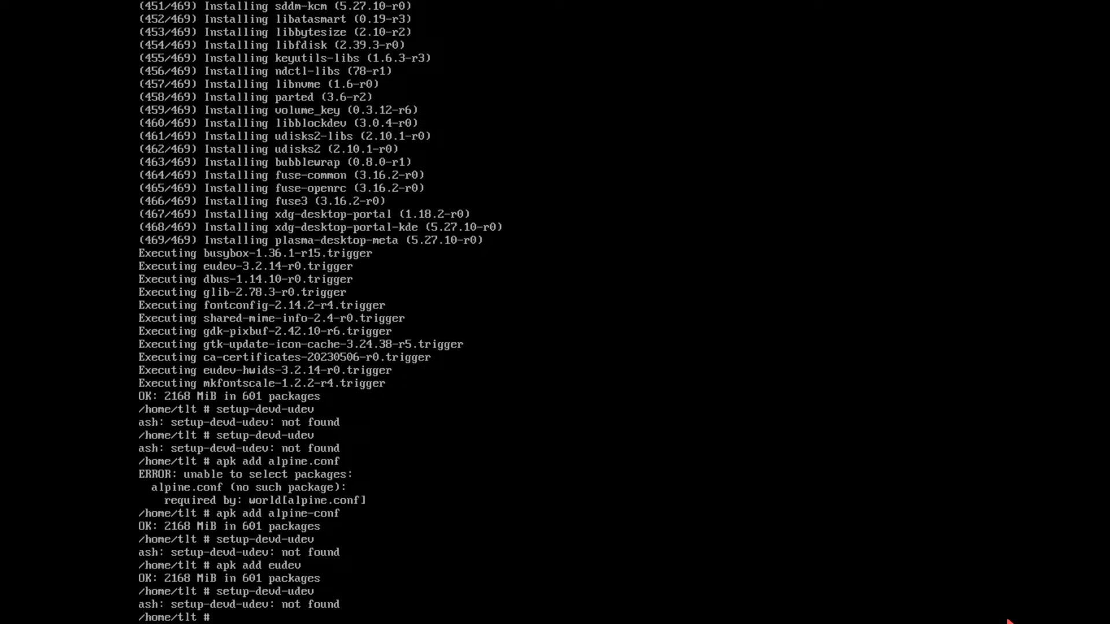
Step: Extend the earlier eudev install command with udev-init-scripts and run apk add eudev udev-init-scripts
{"action": "key", "text": "Up"}
{"action": "key", "text": "Up"}
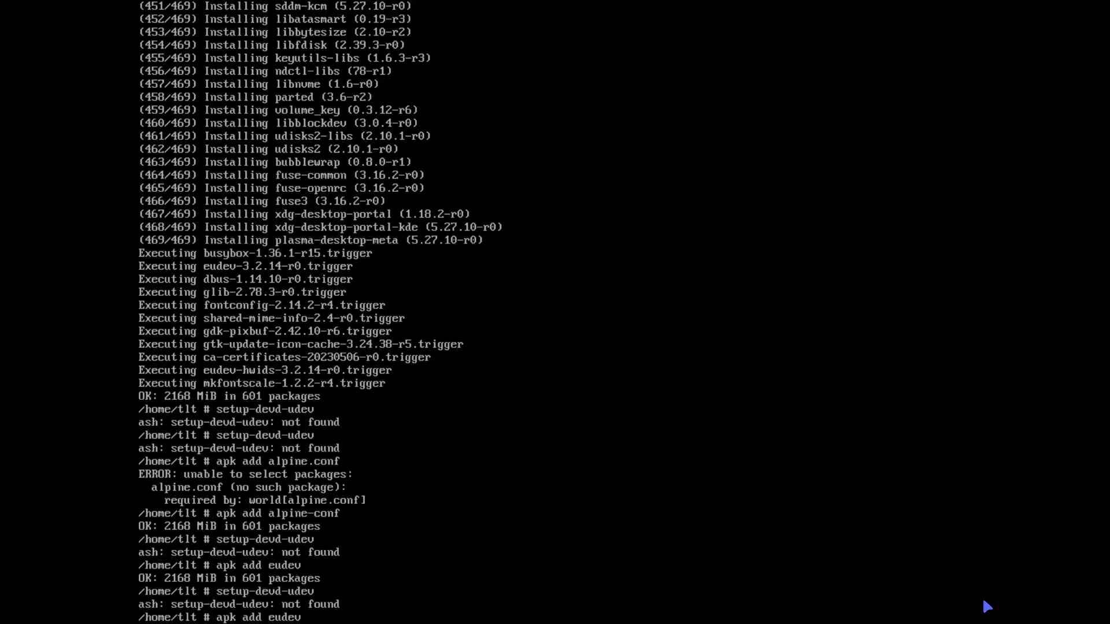
{"action": "type", "text": "udev-init-scripts"}
{"action": "key", "text": "Return"}
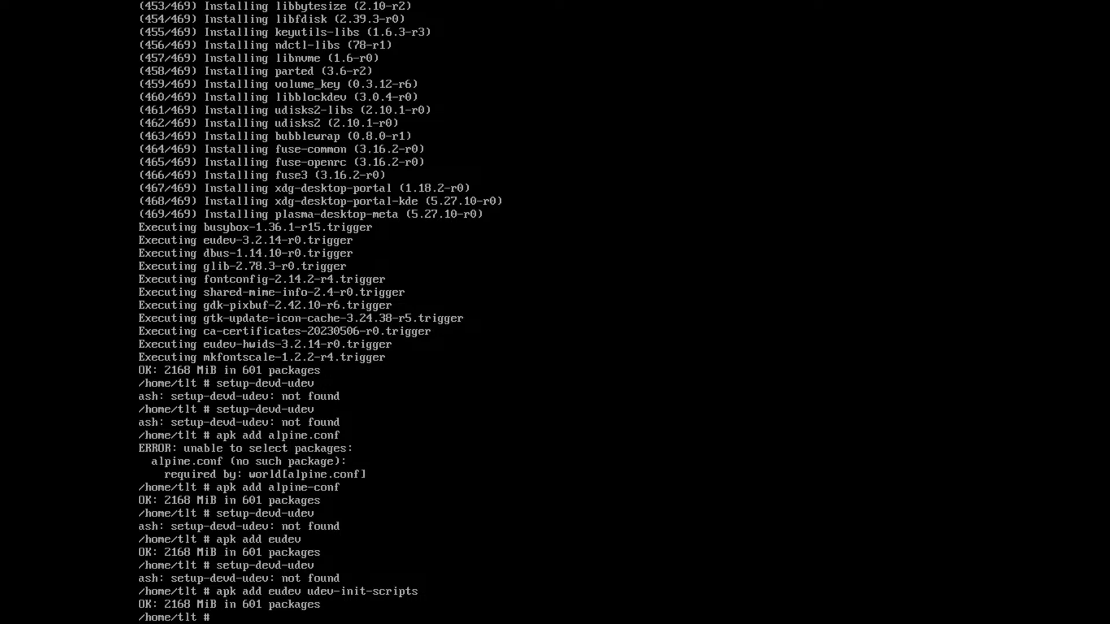
Step: Recall setup-devd-udev from the command history and try running it once more
{"action": "key", "text": "Up"}
{"action": "key", "text": "Up"}
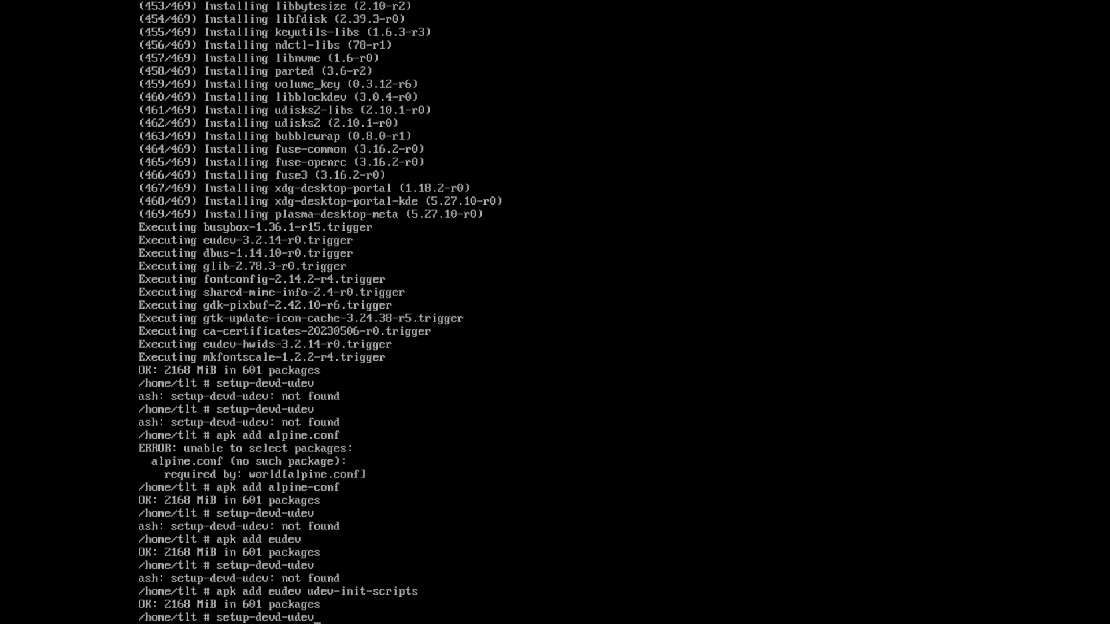
{"action": "key", "text": "Return"}
{"action": "key", "text": "Return"}
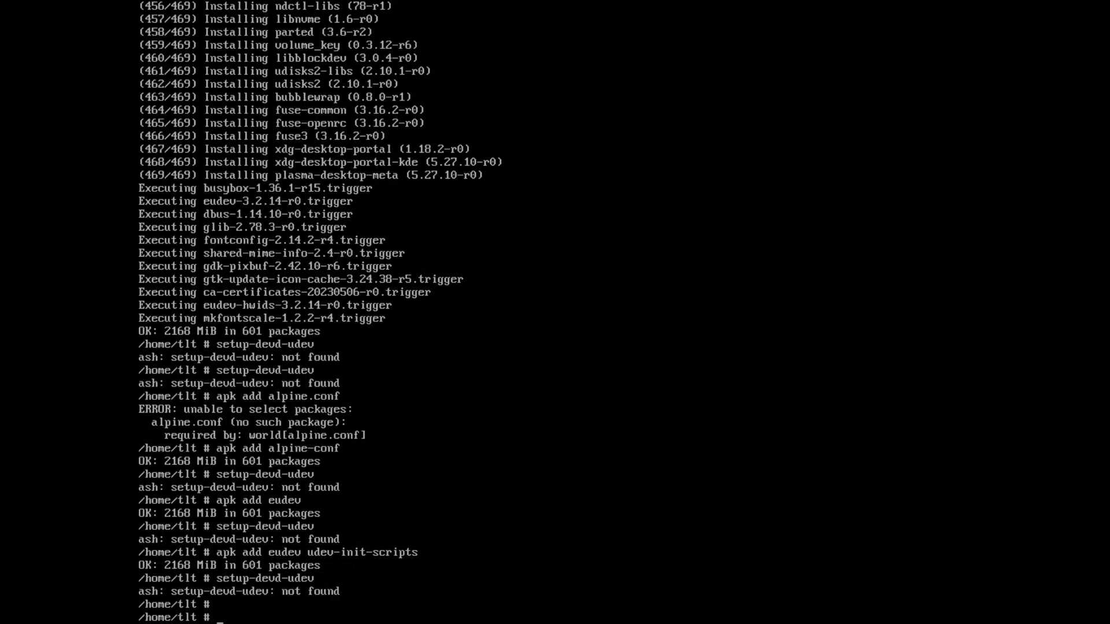
Step: Install the KDE application suite with apk add kde-applications
{"action": "type", "text": "apk add kde-appli"}
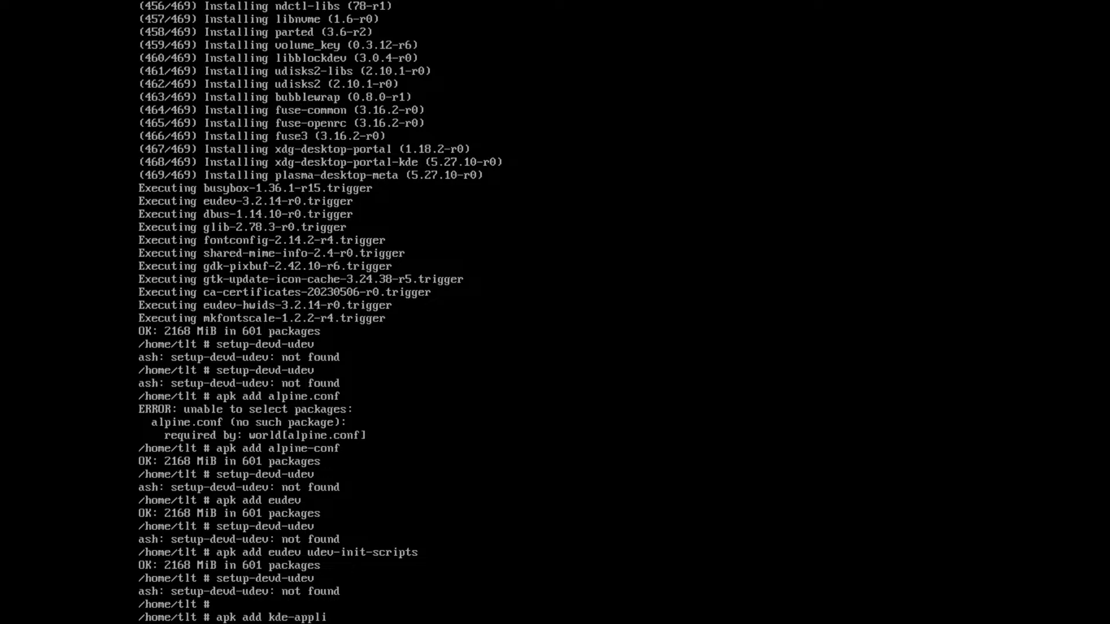
{"action": "type", "text": "cations"}
{"action": "key", "text": "Return"}
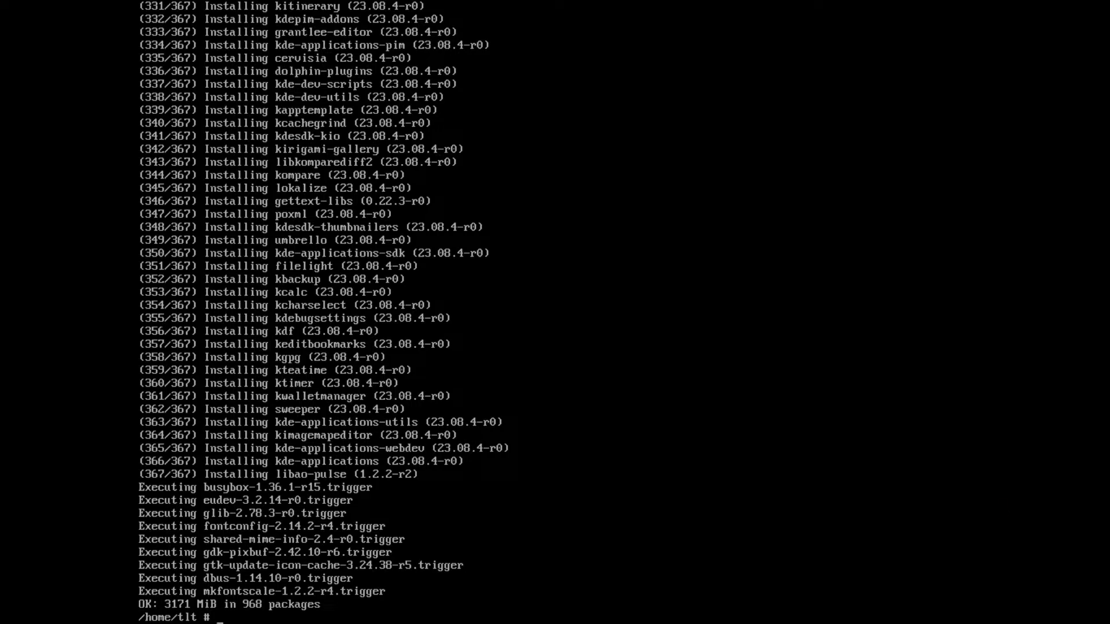
Step: Install the SDDM display manager with apk add sddm
{"action": "type", "text": "apk add sddm"}
{"action": "key", "text": "Return"}
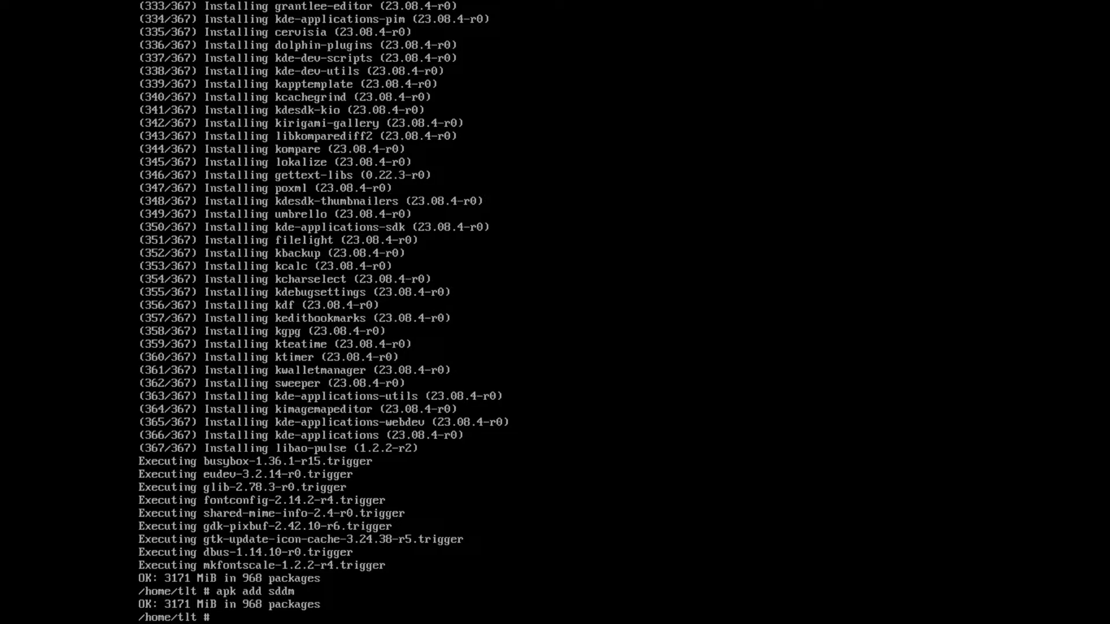
Step: Enable the SDDM service at boot with rc-update add sddm
{"action": "type", "text": "rc-update add sddm"}
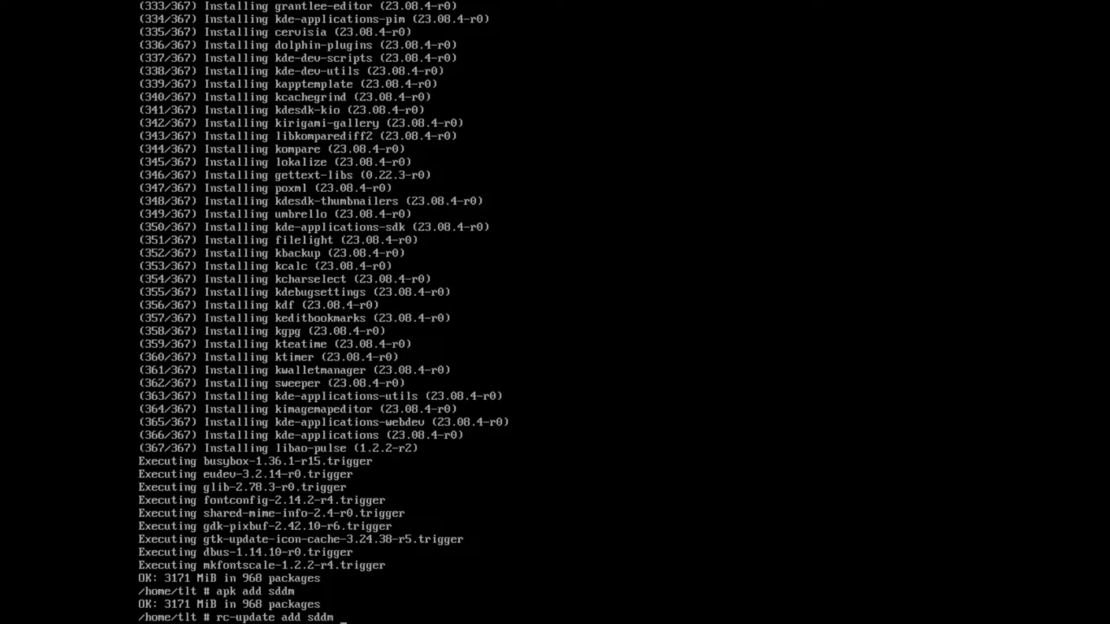
{"action": "key", "text": "Return"}
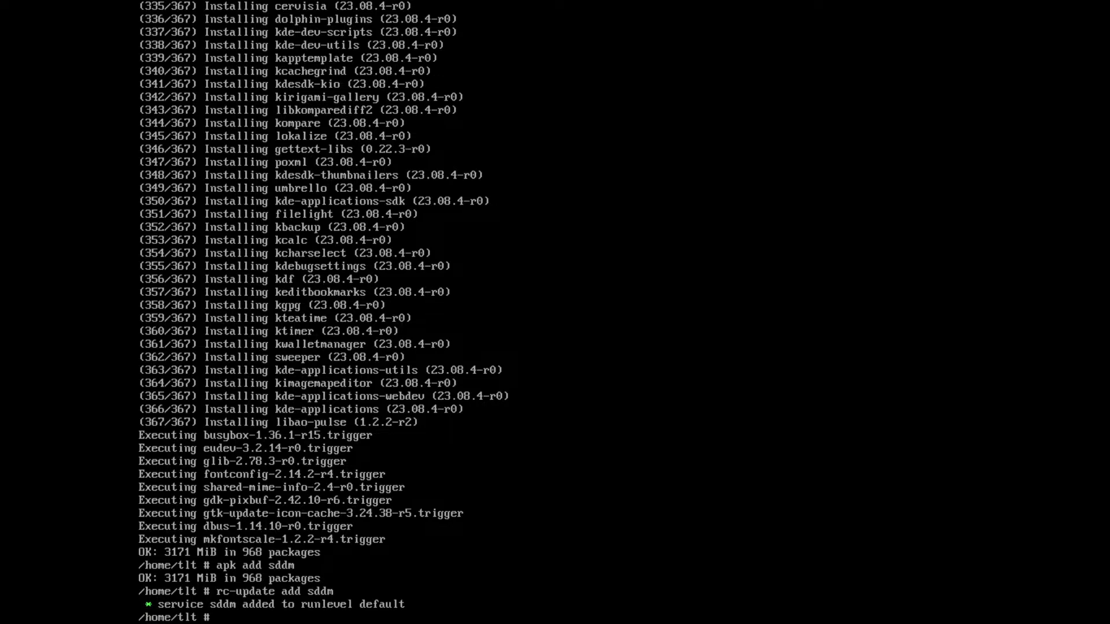
Step: Start the display manager with rc-service sddm start, correcting the mistyped argument
{"action": "type", "text": "rc-service sddm styart"}
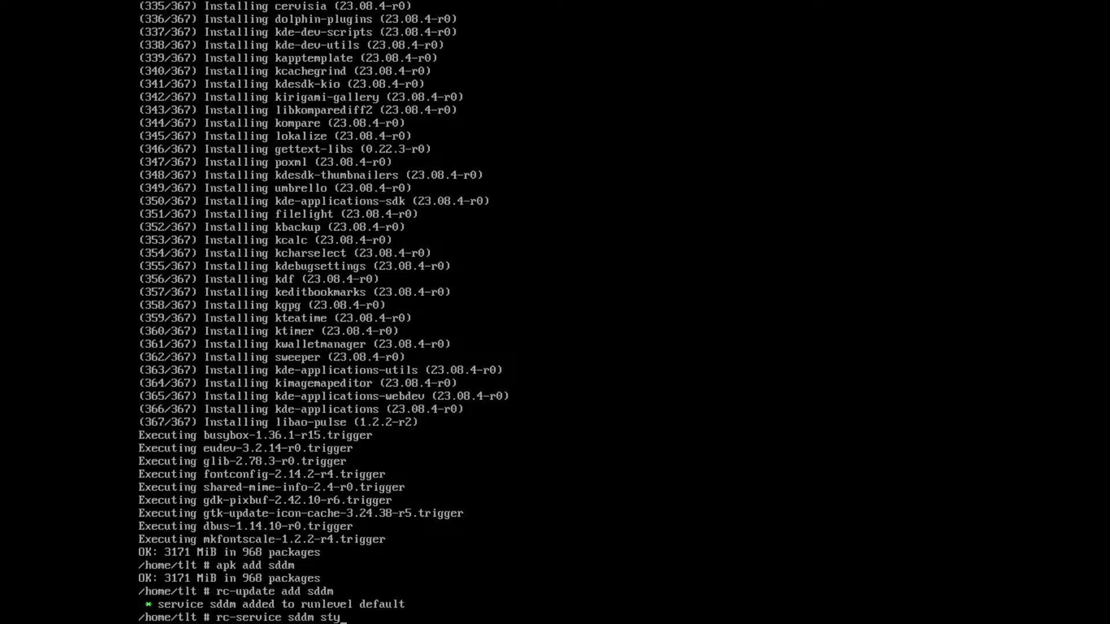
{"action": "key", "text": "BackSpace"}
{"action": "key", "text": "BackSpace"}
{"action": "key", "text": "BackSpace"}
{"action": "key", "text": "BackSpace"}
{"action": "type", "text": "art"}
{"action": "key", "text": "Return"}
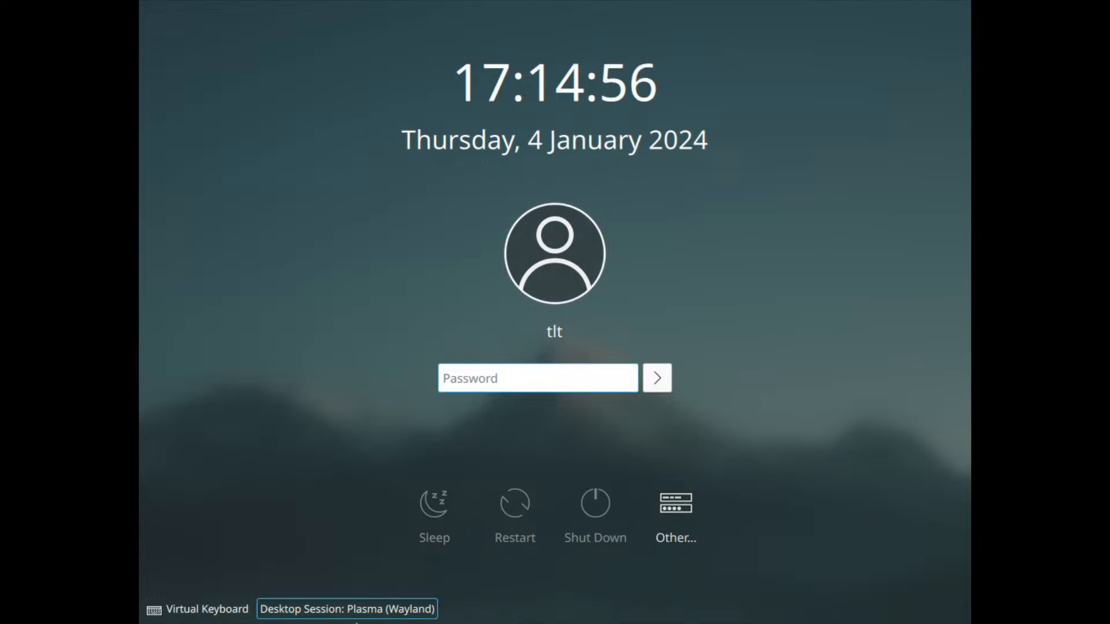
Step: Choose the Plasma (X11) desktop session and log in by entering the account password
{"action": "left_click", "coordinate": [377, 611]}
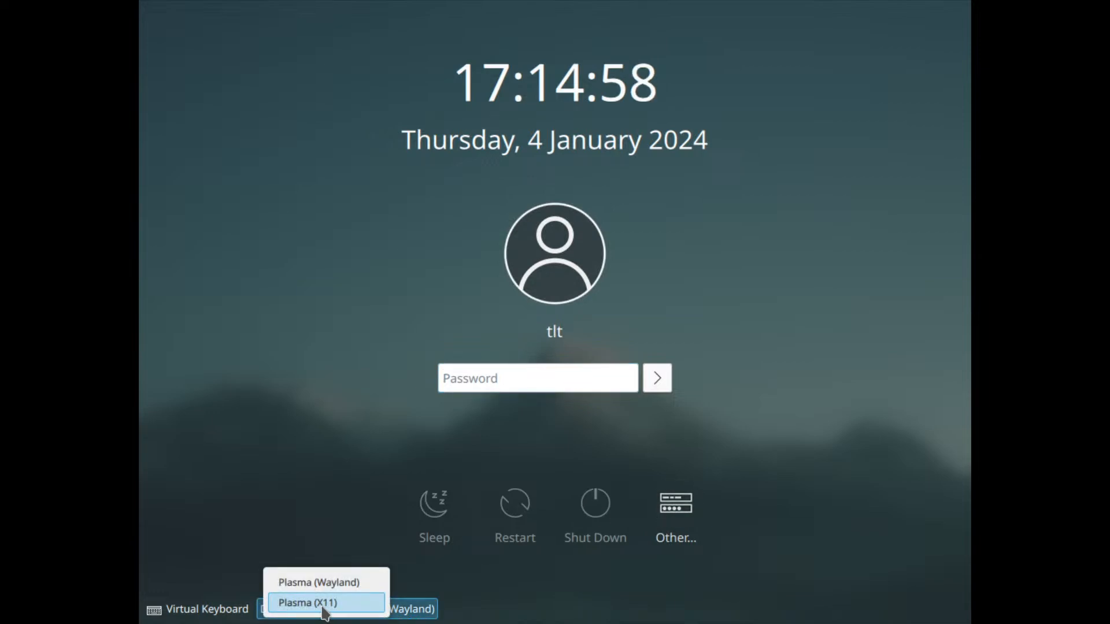
{"action": "left_click", "coordinate": [323, 606]}
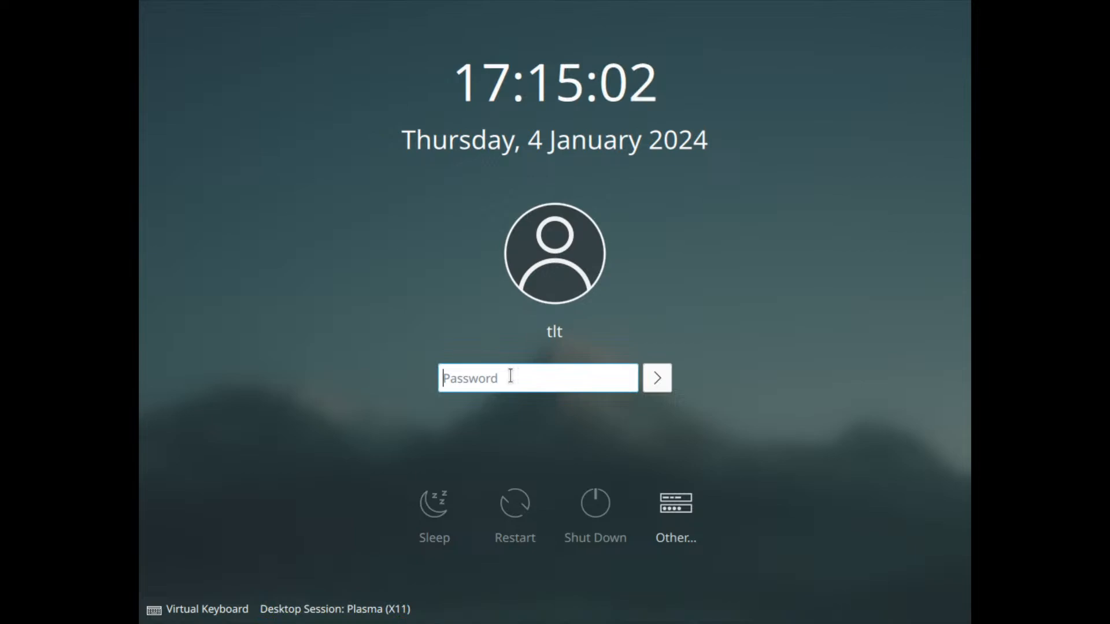
{"action": "type", "text": "****"}
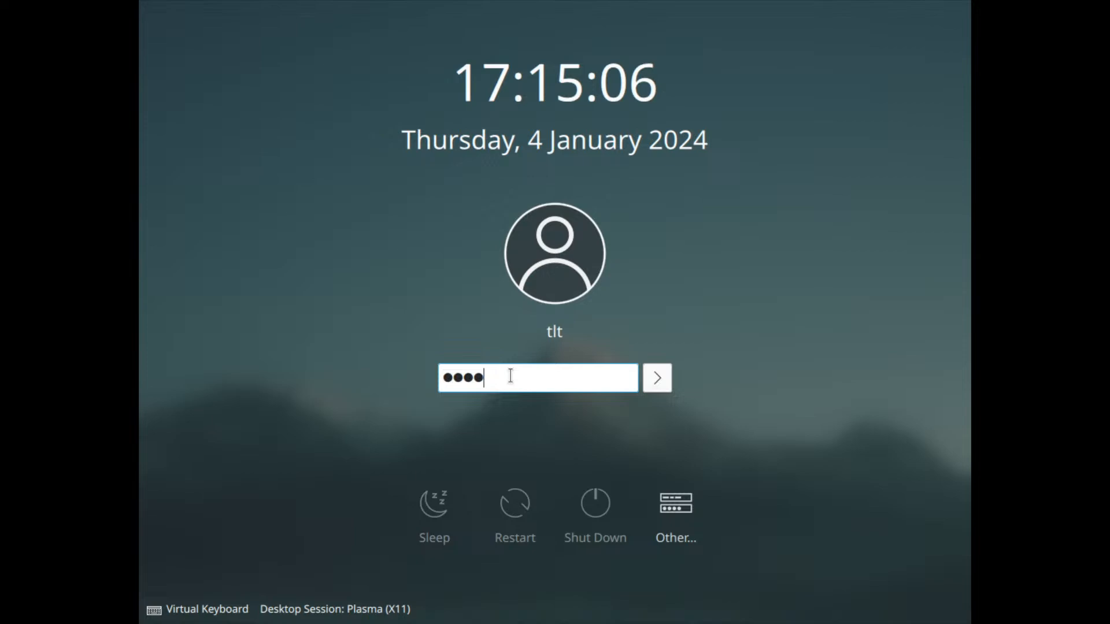
{"action": "left_click", "coordinate": [657, 377]}
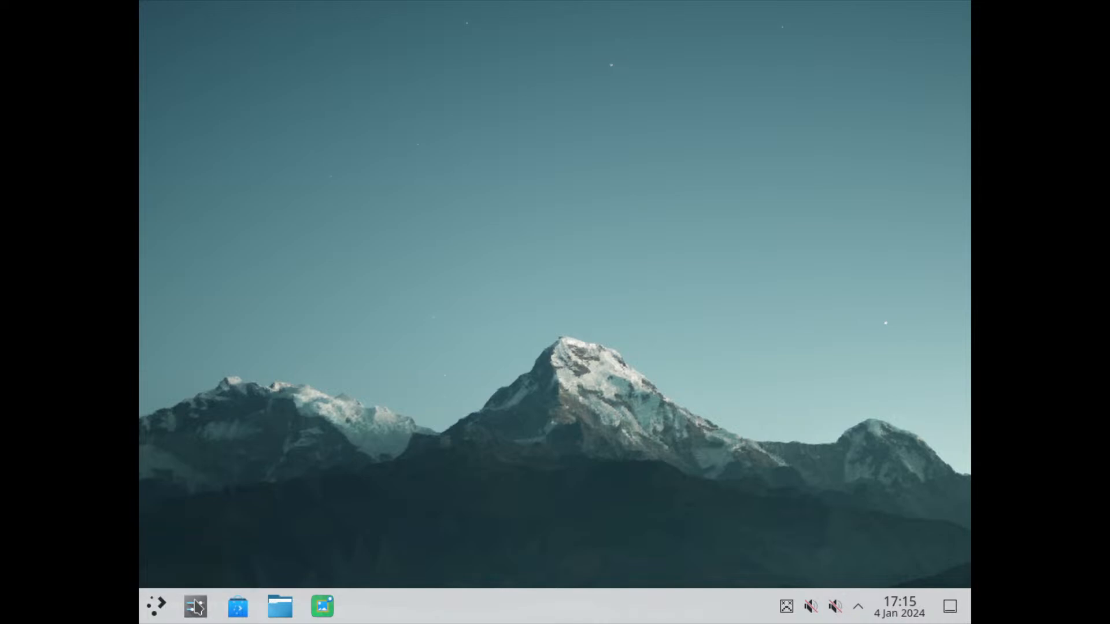
Step: Set the display resolution to 1920x1080 (16:9) in System Settings and keep the new display configuration
{"action": "left_click", "coordinate": [195, 607]}
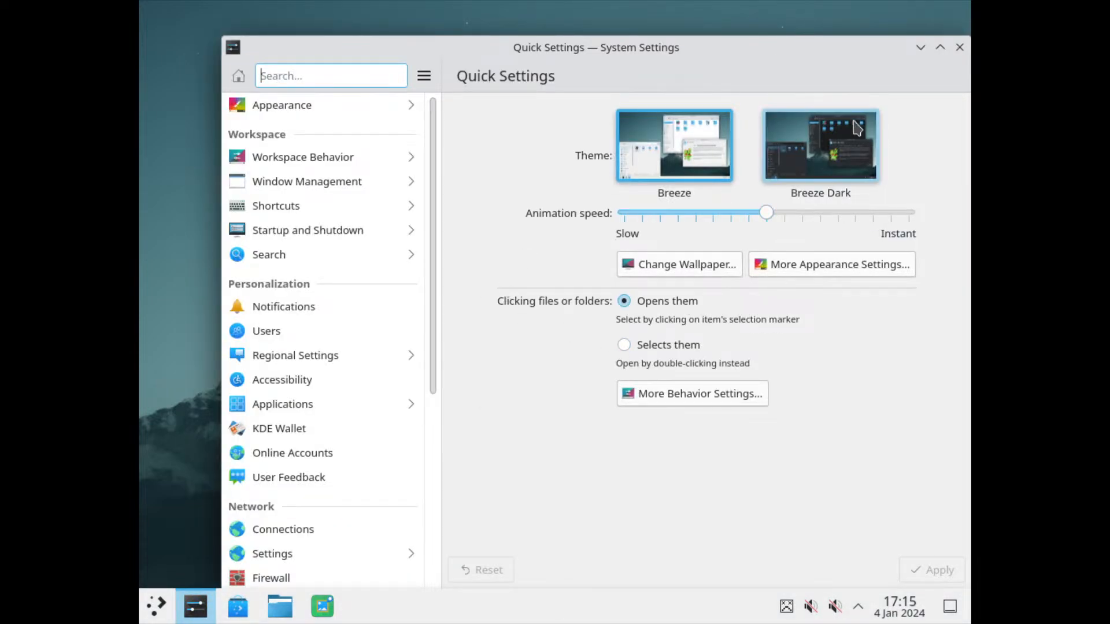
{"action": "scroll", "coordinate": [354, 303], "scroll_direction": "down", "scroll_amount": 2}
{"action": "scroll", "coordinate": [354, 305], "scroll_direction": "down", "scroll_amount": 10}
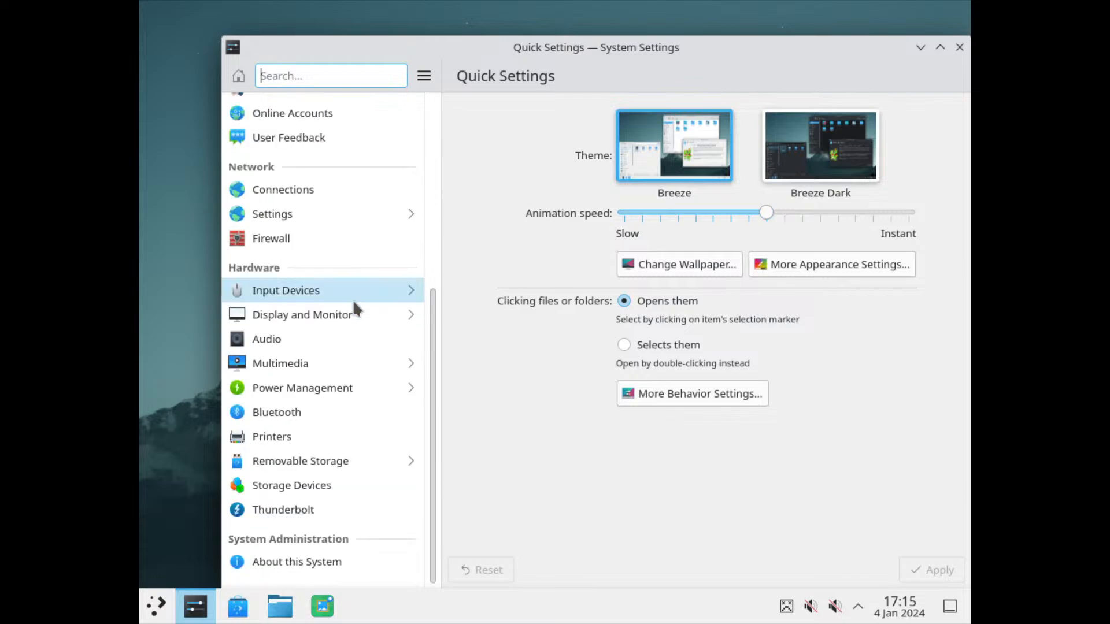
{"action": "left_click", "coordinate": [336, 312]}
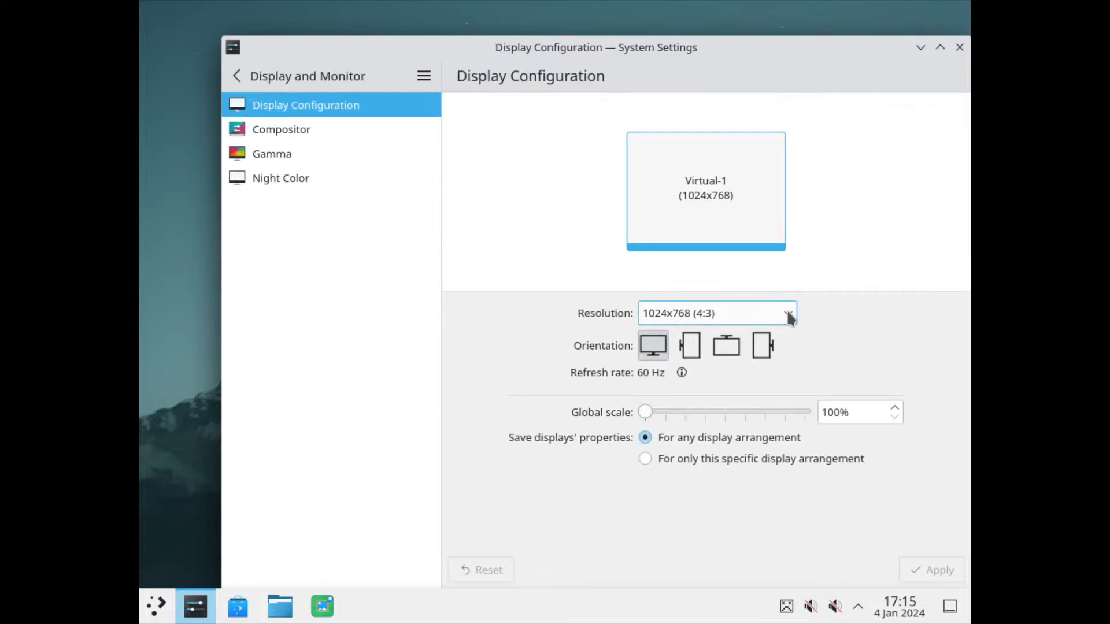
{"action": "left_click", "coordinate": [787, 312]}
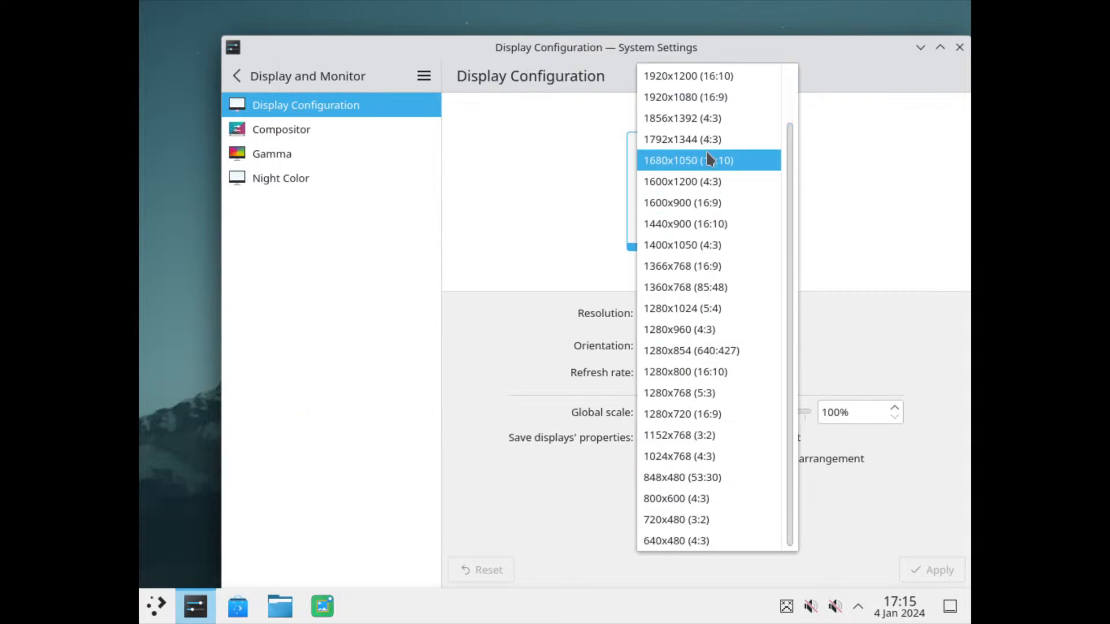
{"action": "left_click", "coordinate": [701, 98]}
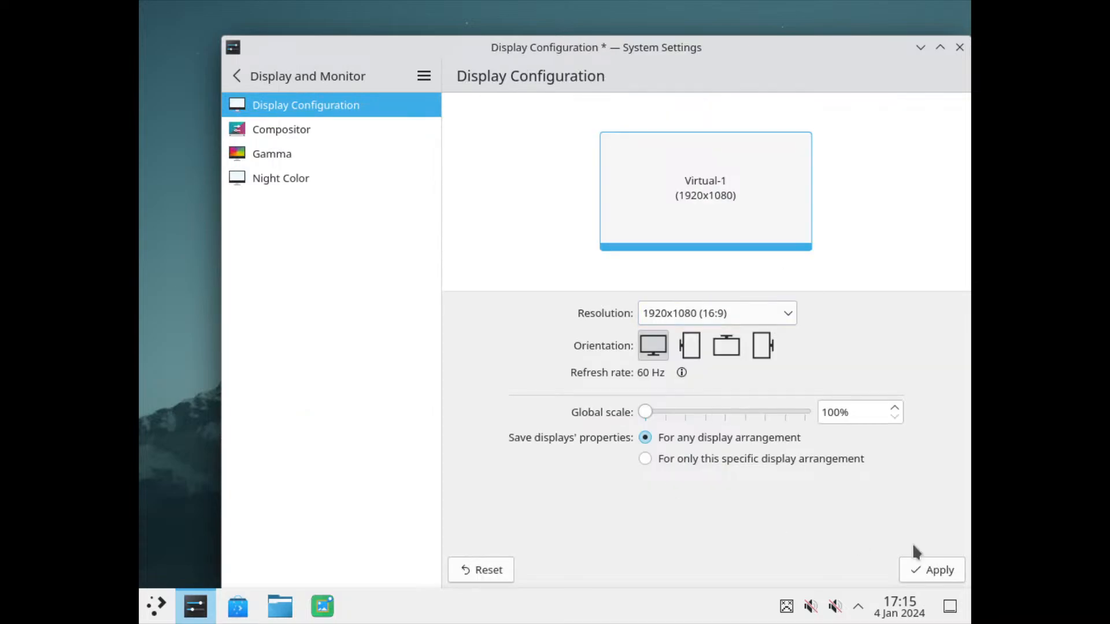
{"action": "left_click", "coordinate": [931, 571]}
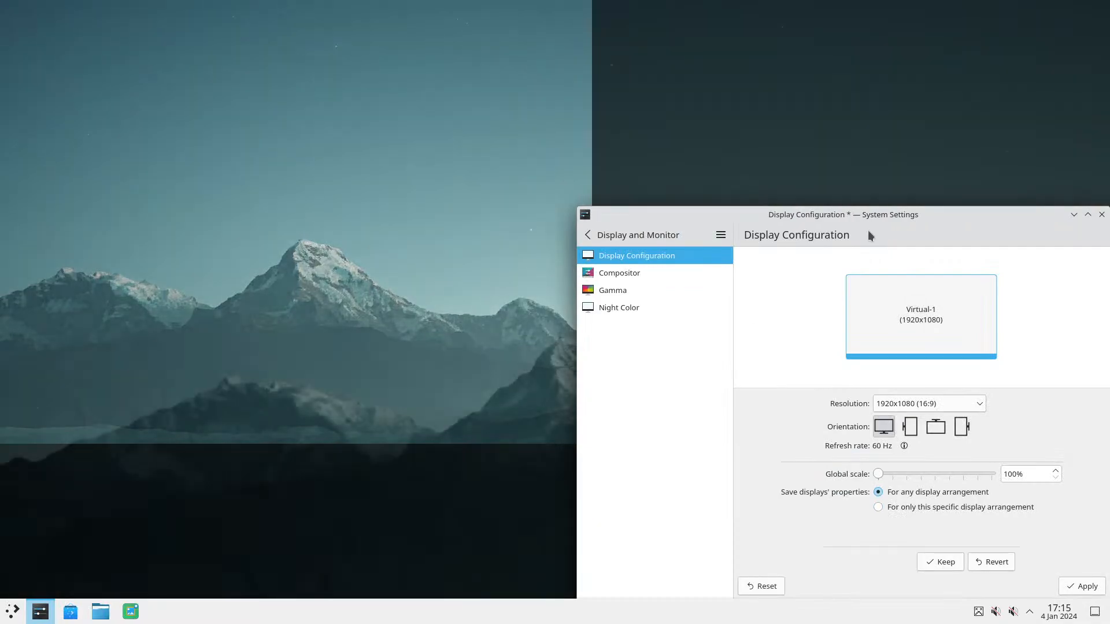
{"action": "left_click_drag", "start_coordinate": [896, 218], "coordinate": [566, 98]}
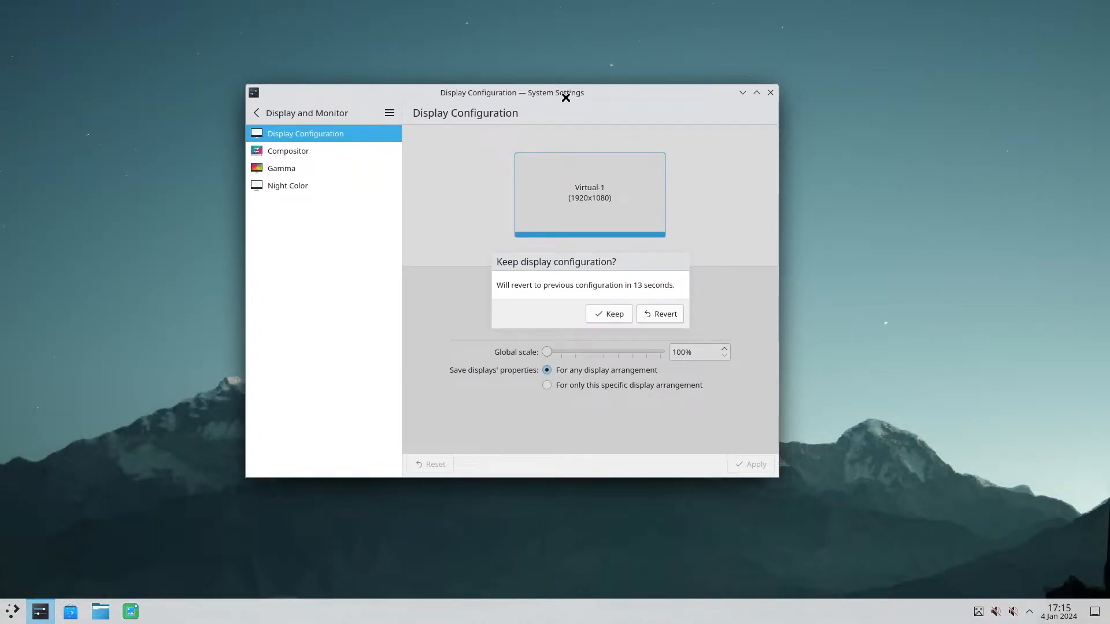
{"action": "left_click", "coordinate": [608, 314]}
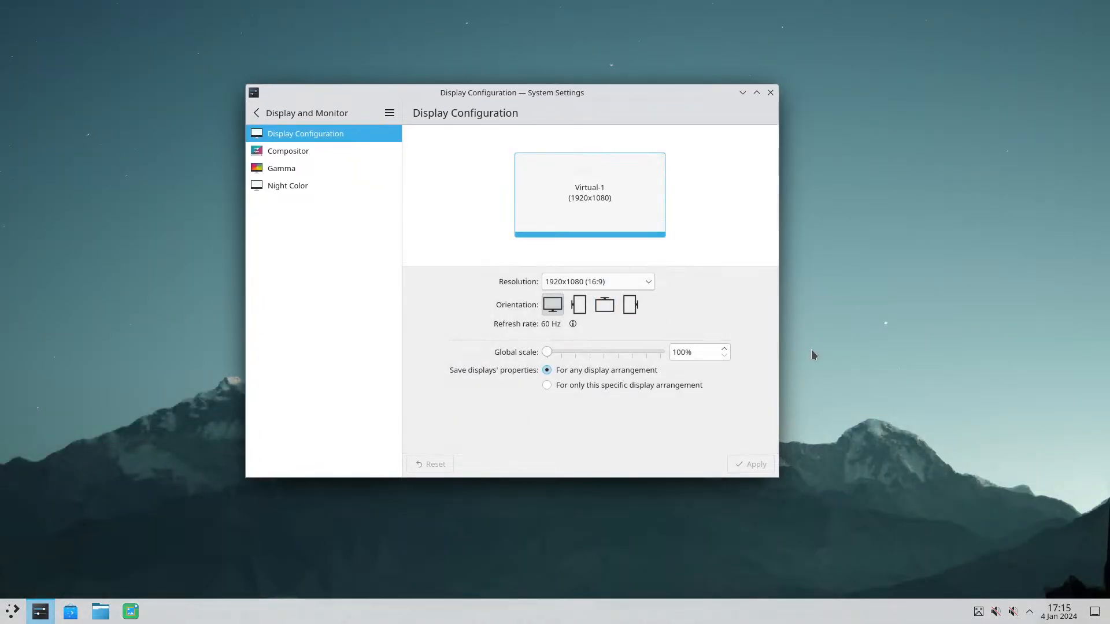
Step: Apply the appearance settings of the Breeze Dark global theme and close System Settings
{"action": "left_click", "coordinate": [257, 114]}
{"action": "scroll", "coordinate": [330, 199], "scroll_direction": "up", "scroll_amount": 5}
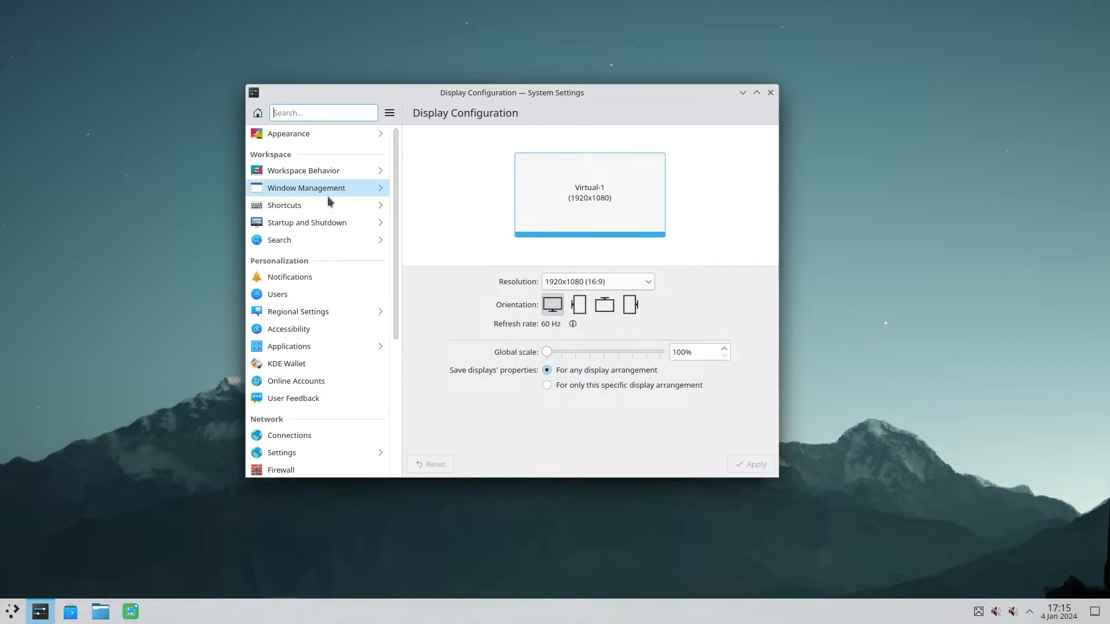
{"action": "left_click", "coordinate": [280, 132]}
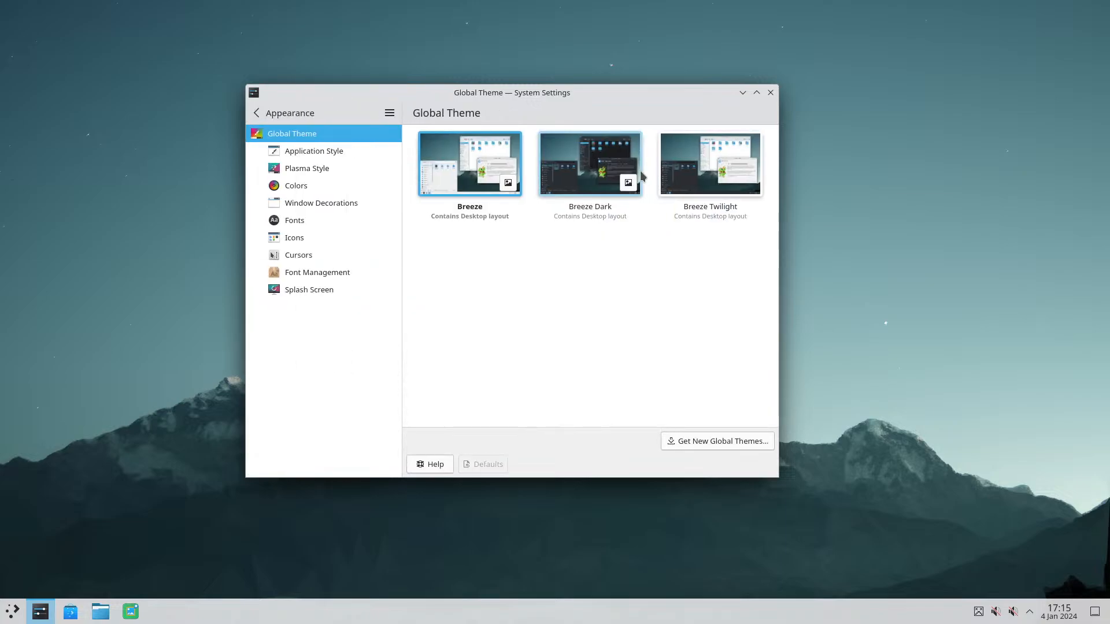
{"action": "left_click", "coordinate": [597, 169]}
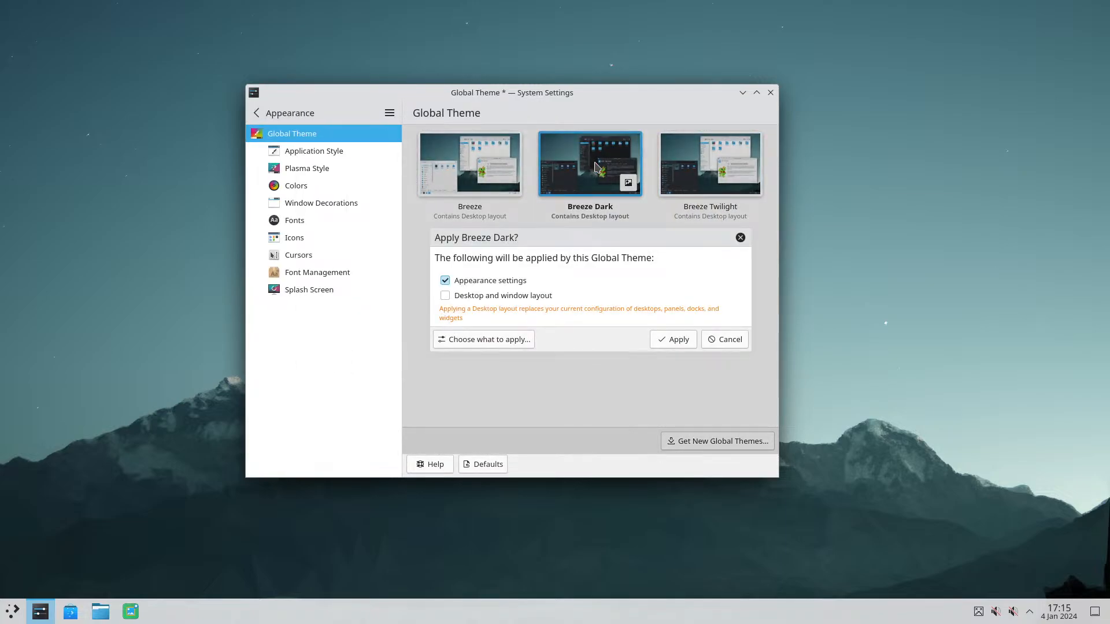
{"action": "left_click", "coordinate": [679, 338]}
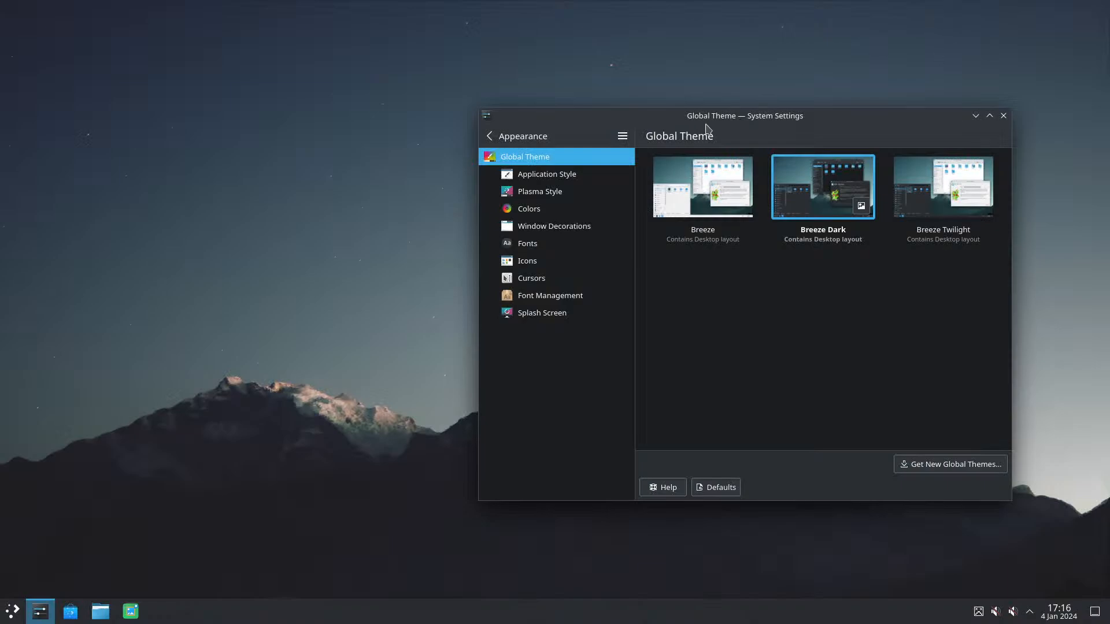
{"action": "left_click_drag", "start_coordinate": [723, 120], "coordinate": [579, 85]}
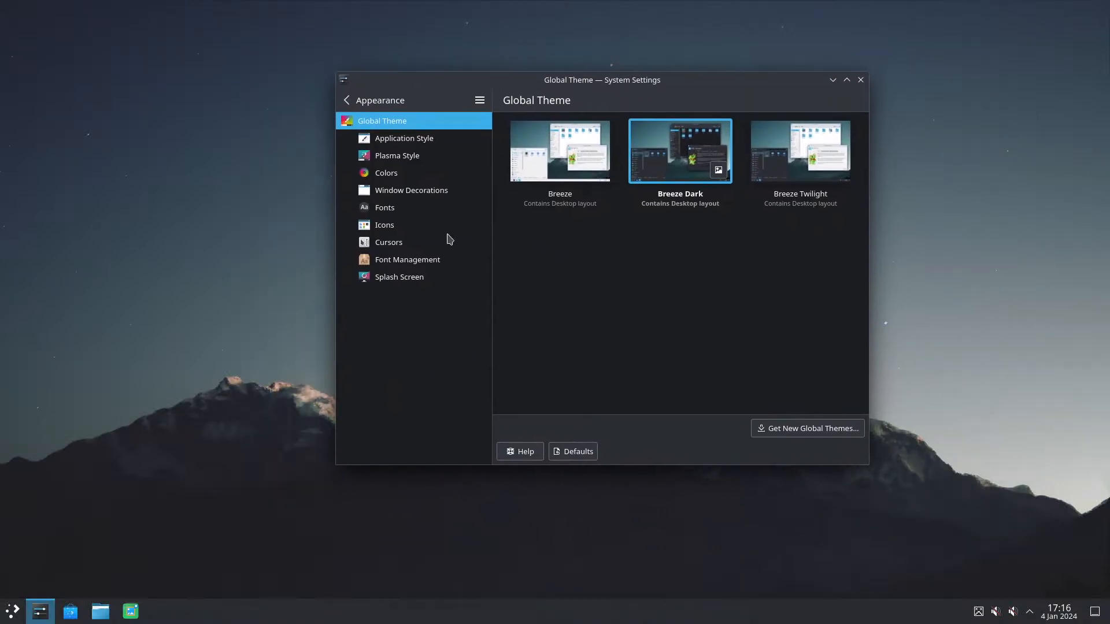
{"action": "left_click", "coordinate": [861, 79]}
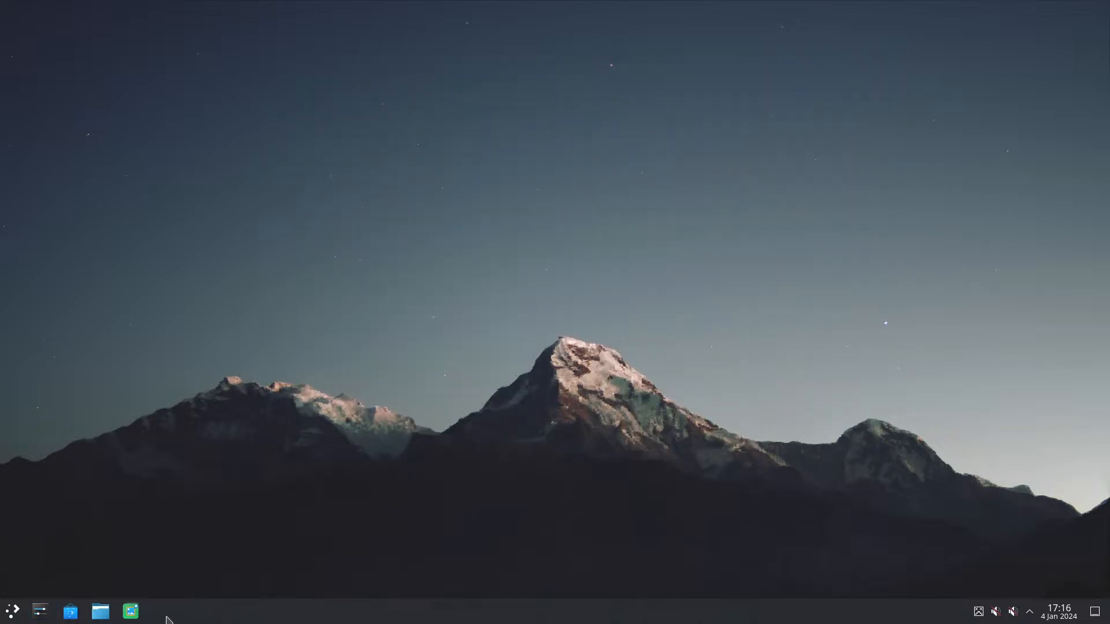
Step: Open KImageMapEditor for a brief look and close it again
{"action": "left_click", "coordinate": [133, 611]}
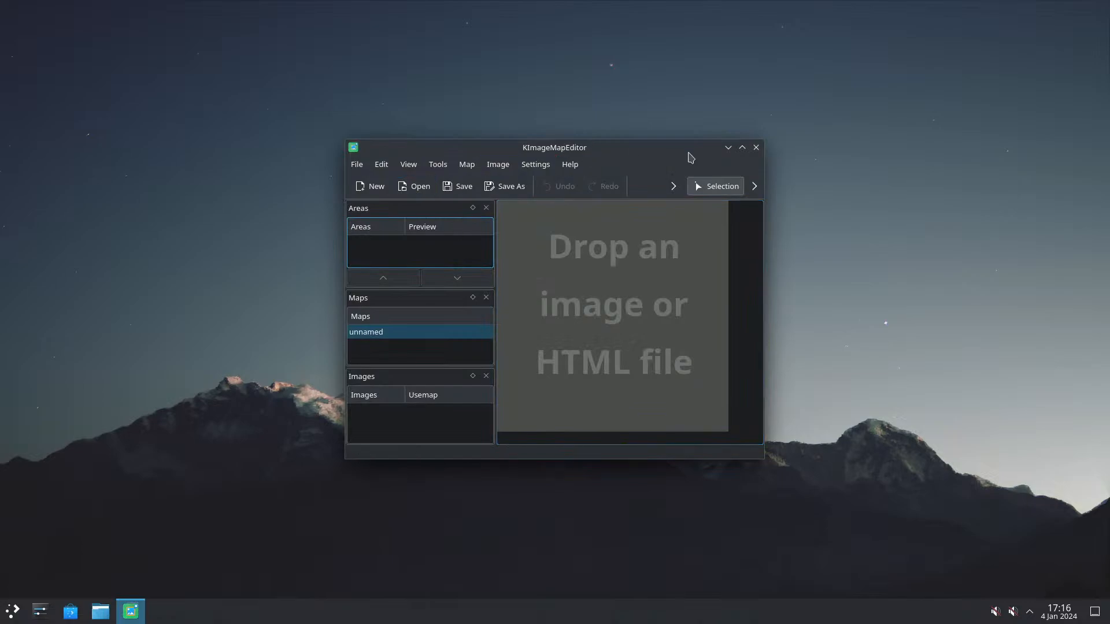
{"action": "left_click", "coordinate": [755, 147]}
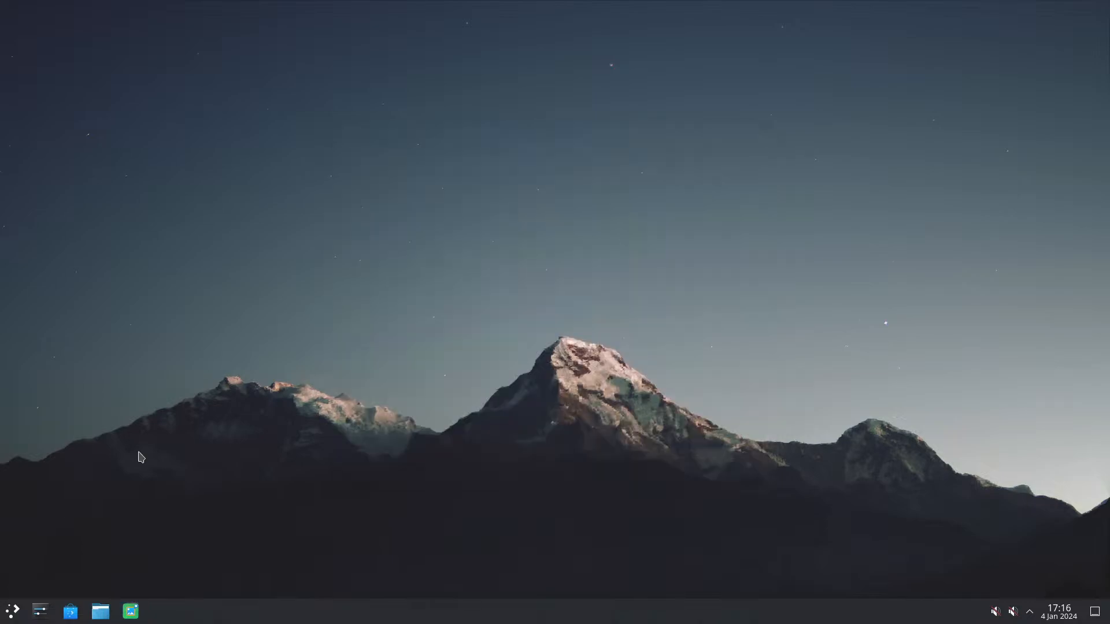
Step: Browse the installed KDE applications by category, including Development, Education, Internet and Settings, and close the launcher
{"action": "left_click", "coordinate": [13, 611]}
{"action": "mouse_move", "coordinate": [64, 357]}
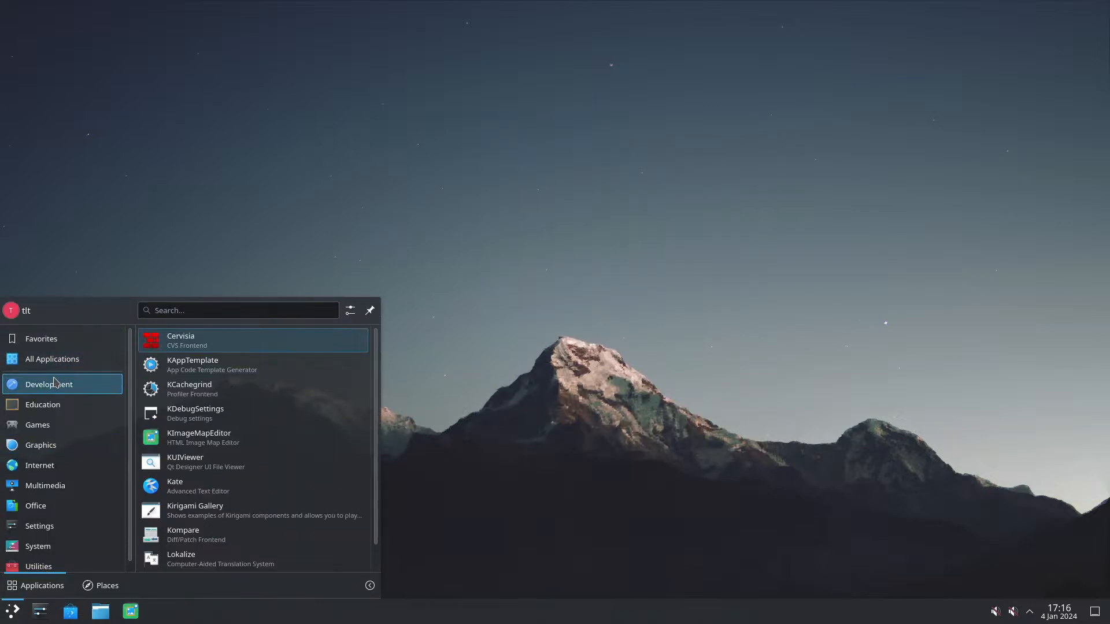
{"action": "mouse_move", "coordinate": [61, 389]}
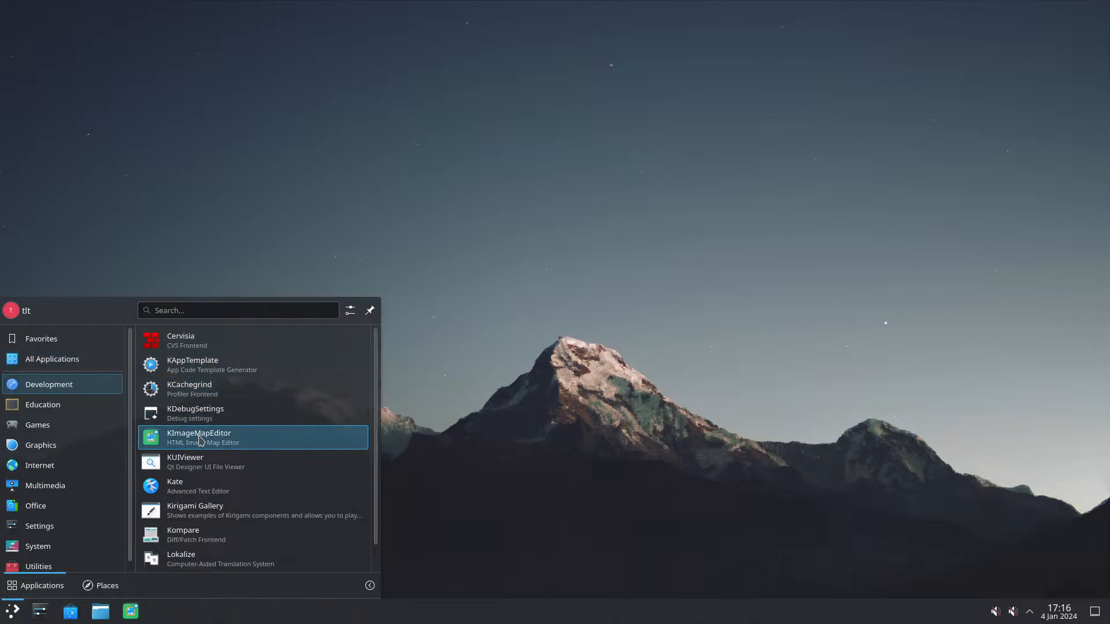
{"action": "scroll", "coordinate": [201, 436], "scroll_direction": "down", "scroll_amount": 1}
{"action": "scroll", "coordinate": [201, 440], "scroll_direction": "up", "scroll_amount": 1}
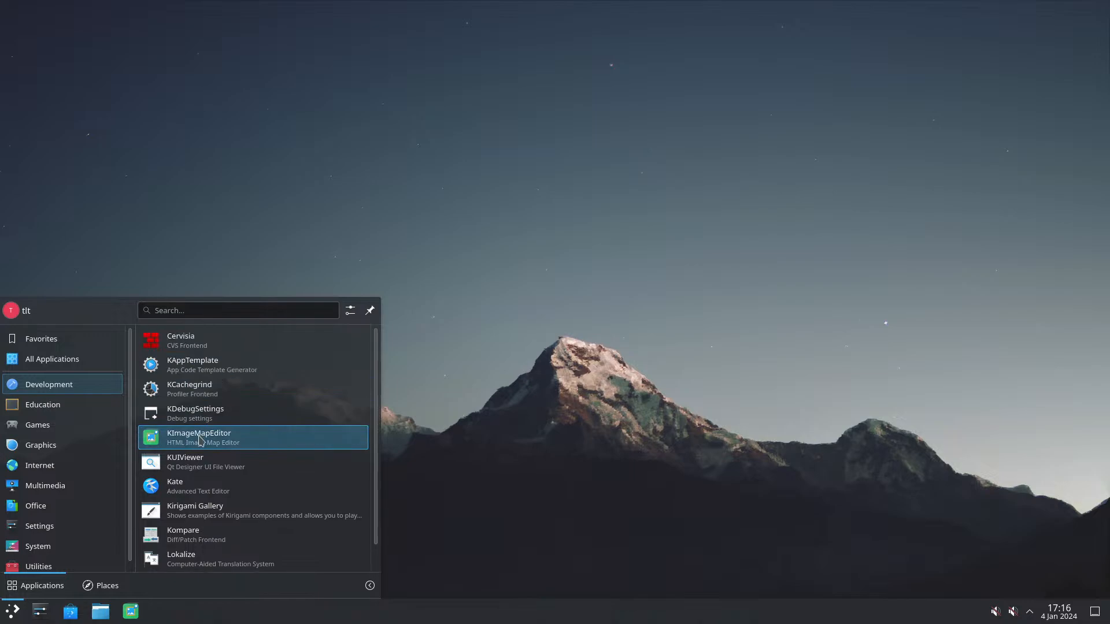
{"action": "left_click", "coordinate": [55, 408]}
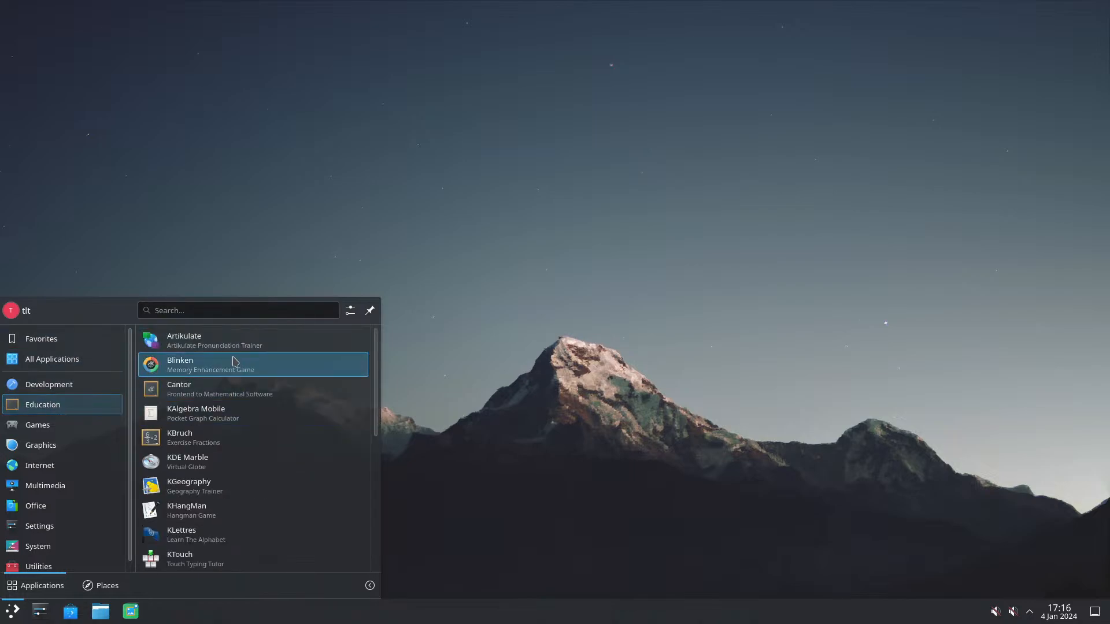
{"action": "scroll", "coordinate": [225, 378], "scroll_direction": "down", "scroll_amount": 1}
{"action": "scroll", "coordinate": [226, 379], "scroll_direction": "down", "scroll_amount": 10}
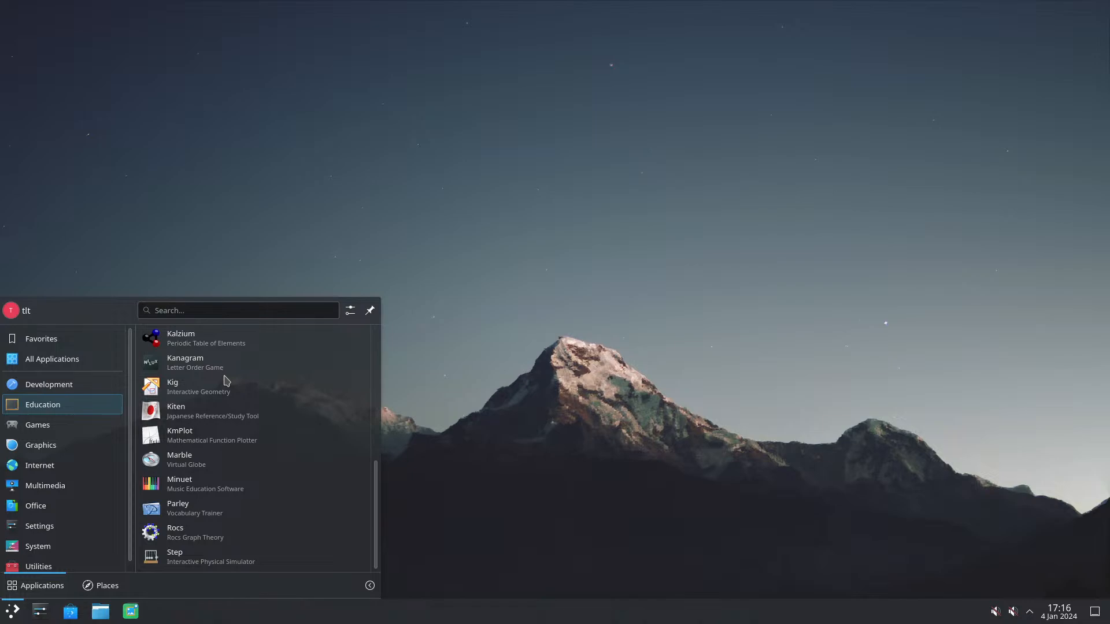
{"action": "mouse_move", "coordinate": [108, 454]}
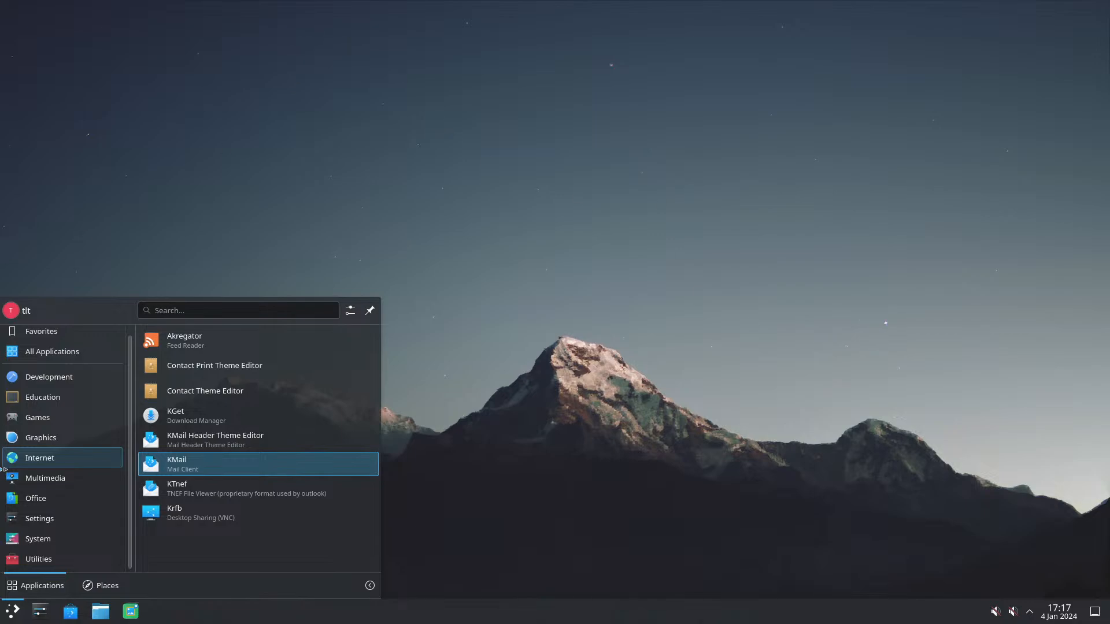
{"action": "mouse_move", "coordinate": [6, 471]}
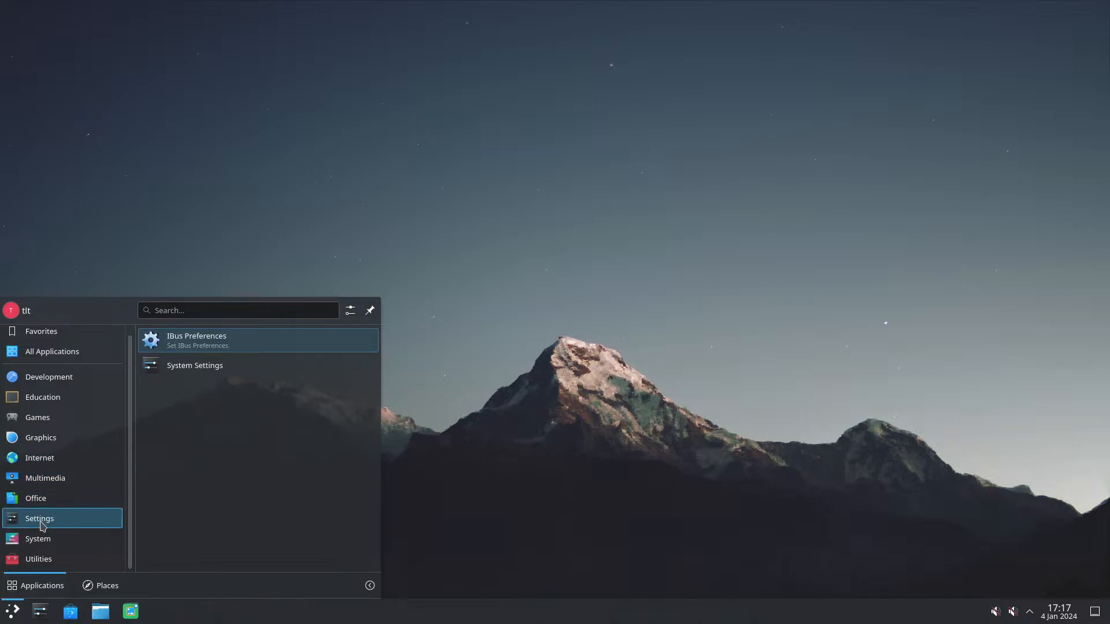
{"action": "left_click", "coordinate": [582, 442]}
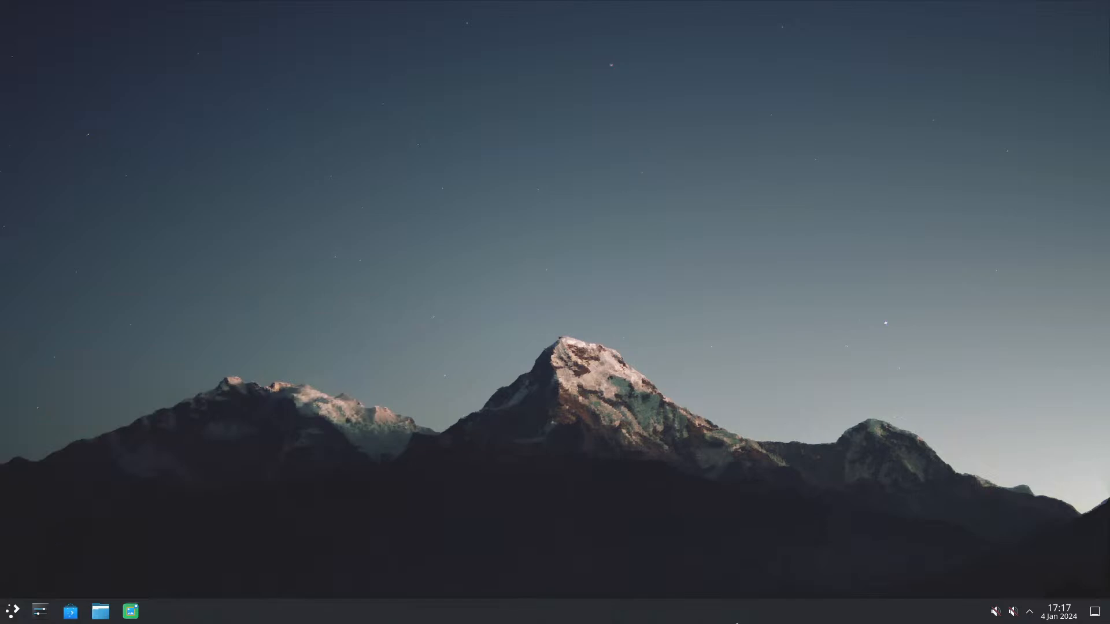
Step: Check the audio device and event sound volume controls and close them
{"action": "left_click", "coordinate": [1013, 613]}
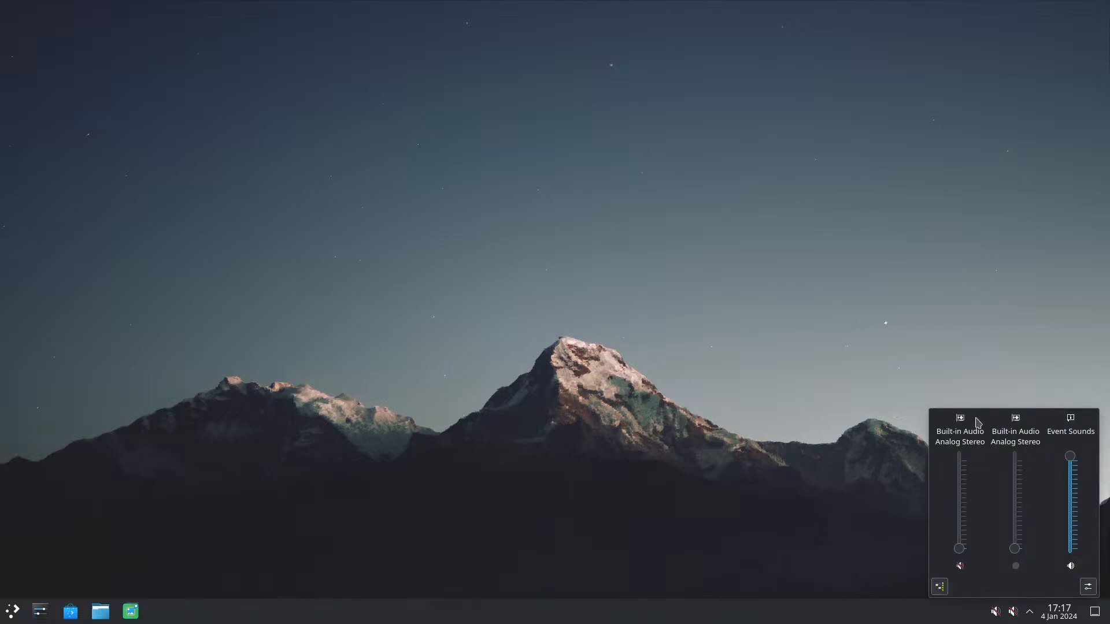
{"action": "left_click", "coordinate": [830, 474]}
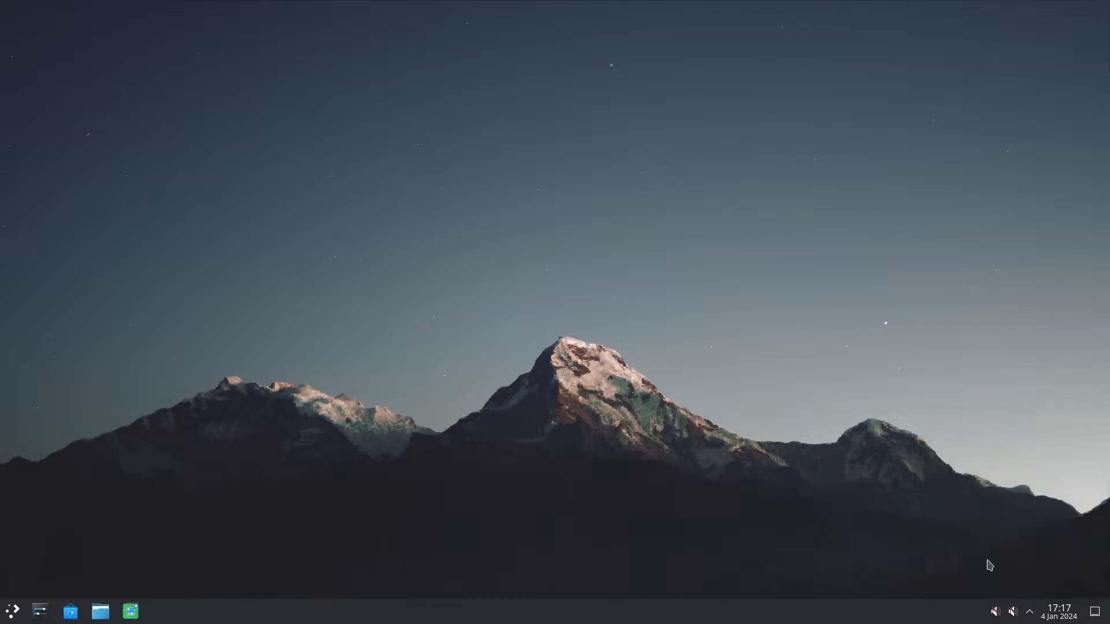
{"action": "left_click", "coordinate": [1032, 615]}
{"action": "left_click", "coordinate": [802, 295]}
Step: Log out of the current Plasma desktop session from the application launcher and confirm the logout
{"action": "left_click", "coordinate": [12, 612]}
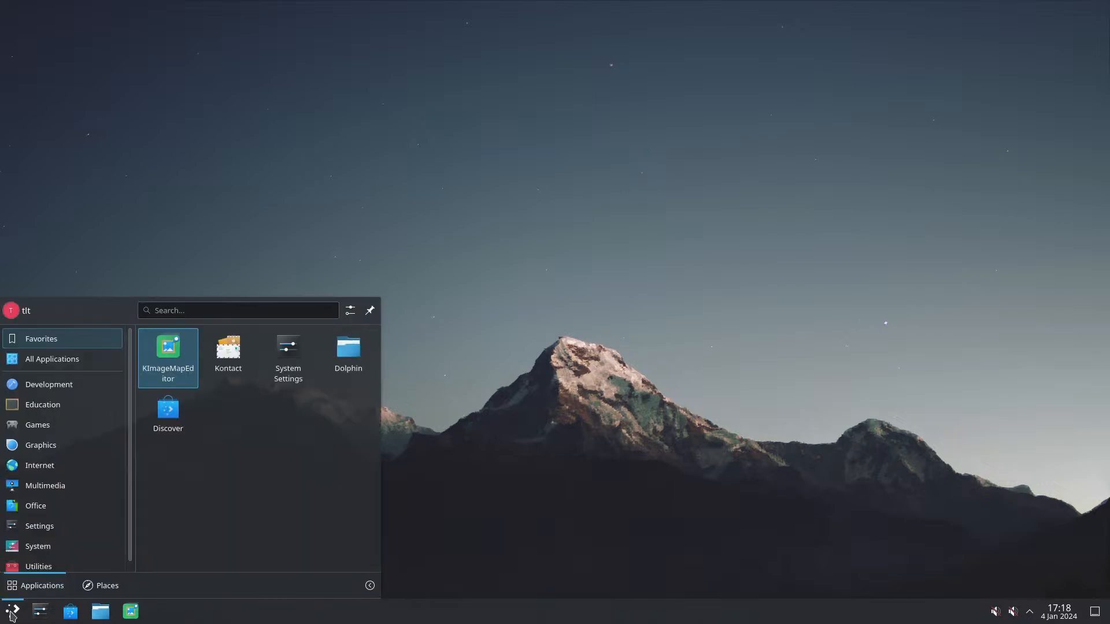
{"action": "left_click", "coordinate": [114, 359]}
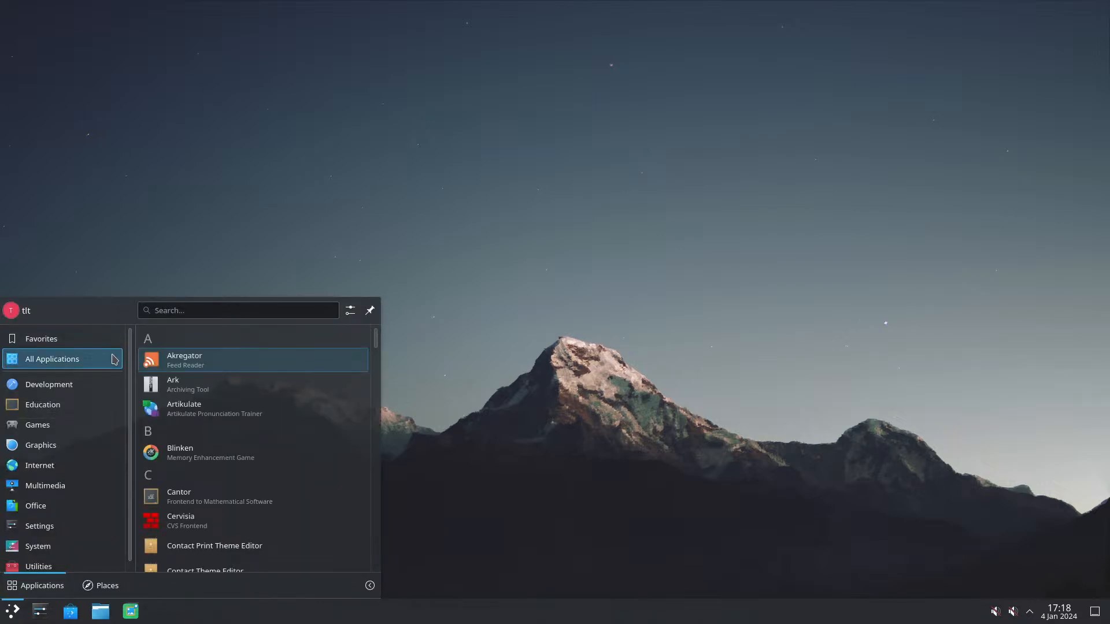
{"action": "left_click", "coordinate": [369, 585]}
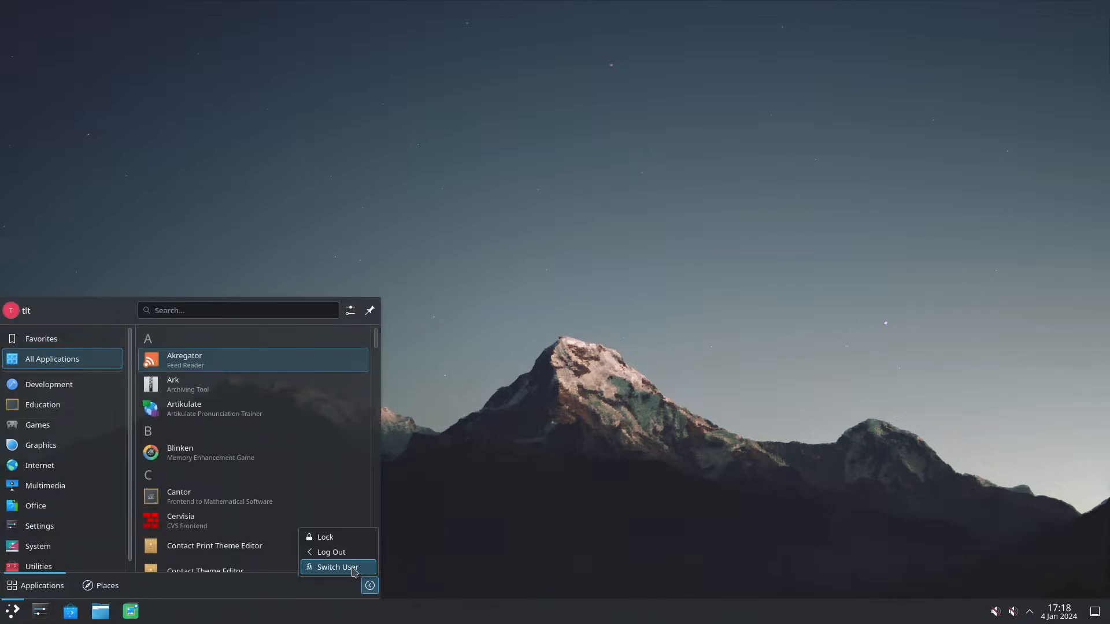
{"action": "left_click", "coordinate": [339, 553]}
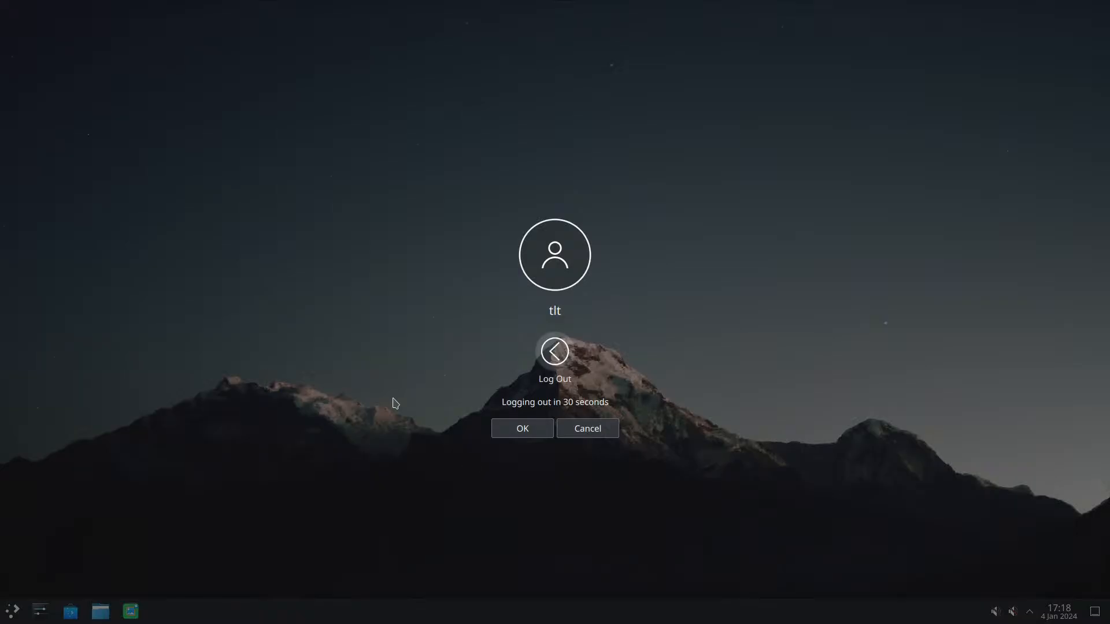
{"action": "left_click", "coordinate": [517, 428]}
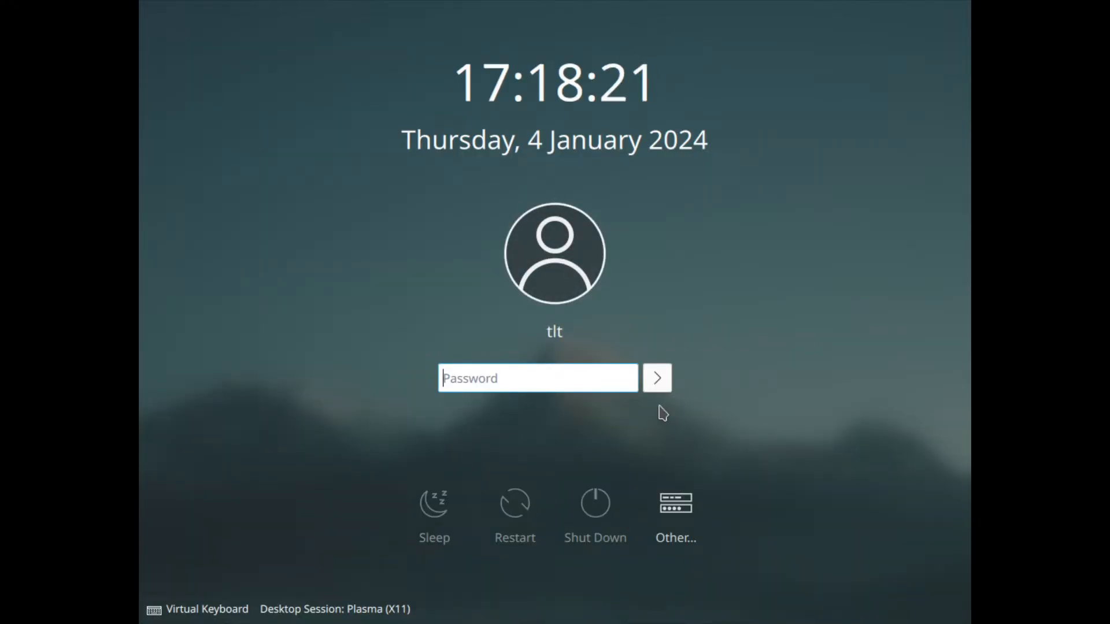
Step: Switch the desktop session to Plasma (Wayland) and try to log in with the account password
{"action": "left_click", "coordinate": [350, 610]}
{"action": "left_click", "coordinate": [348, 585]}
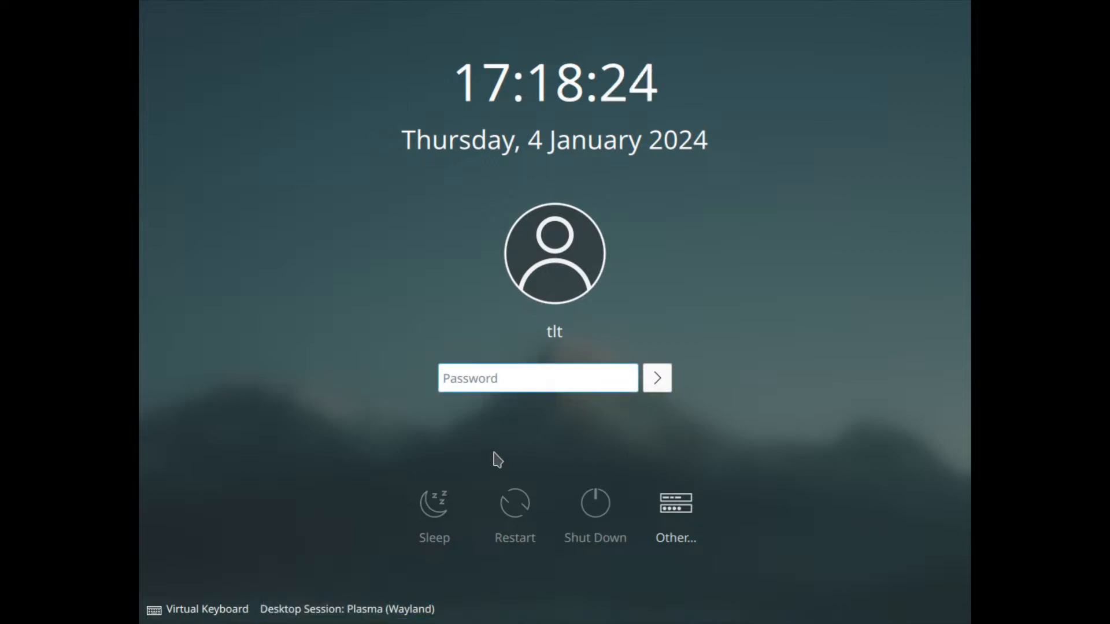
{"action": "type", "text": "•••••"}
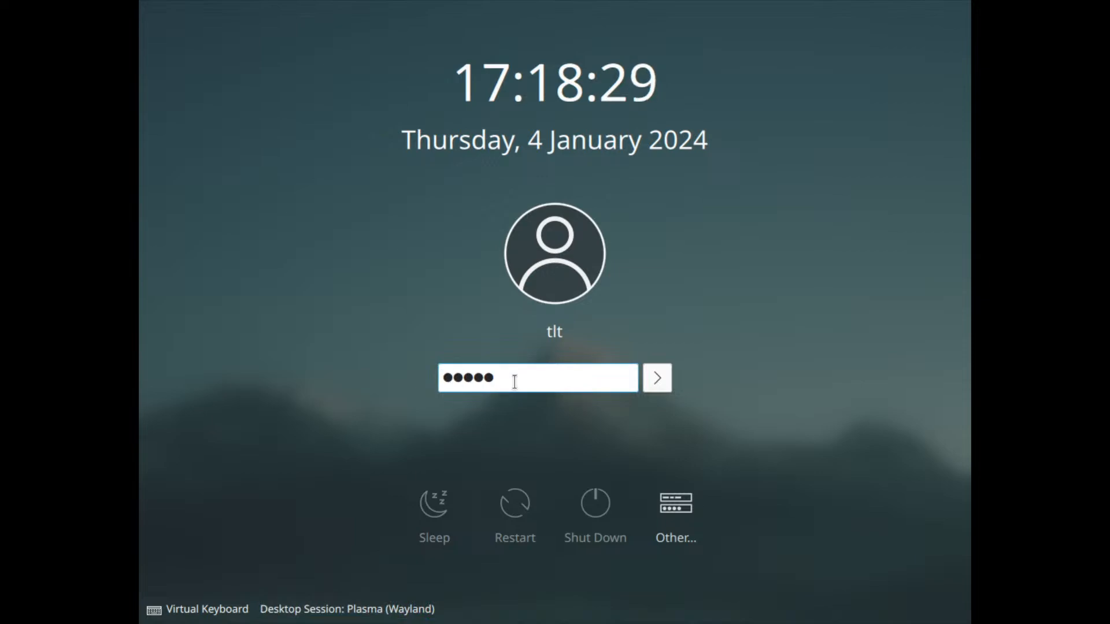
{"action": "left_click", "coordinate": [657, 379]}
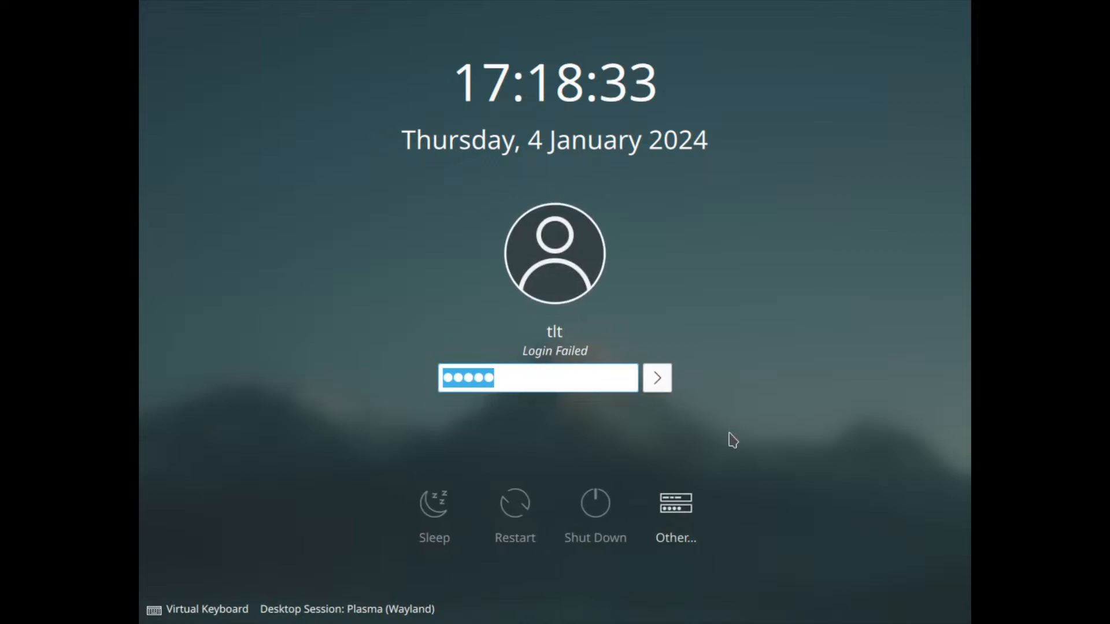
Step: Clear the rejected entry, re-enter the account password and log in to the selected desktop session
{"action": "key", "text": "BackSpace"}
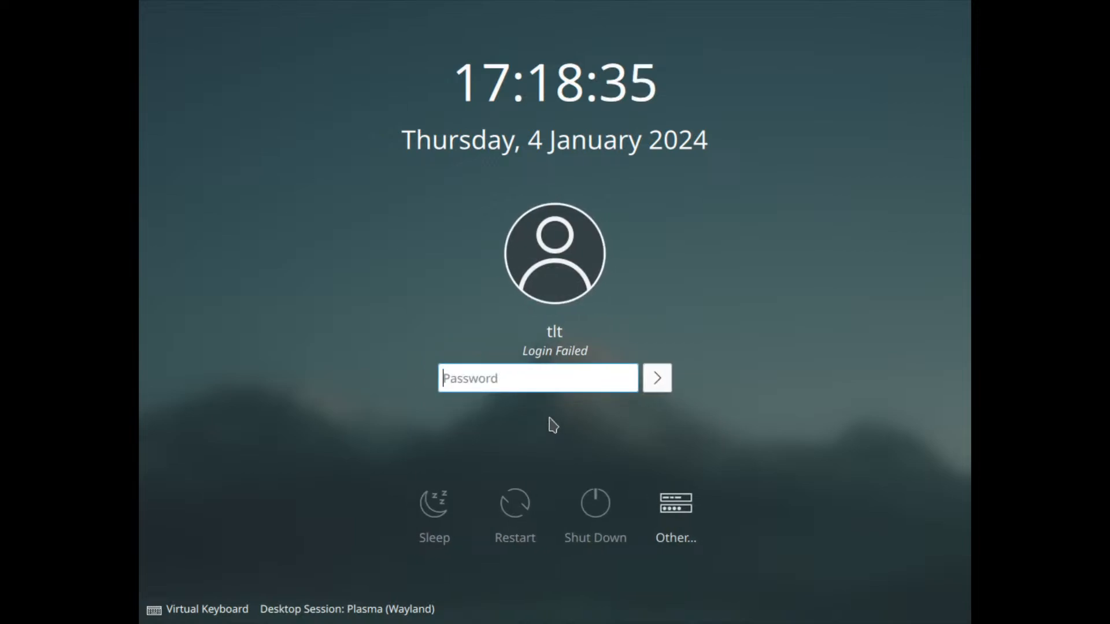
{"action": "type", "text": "••••"}
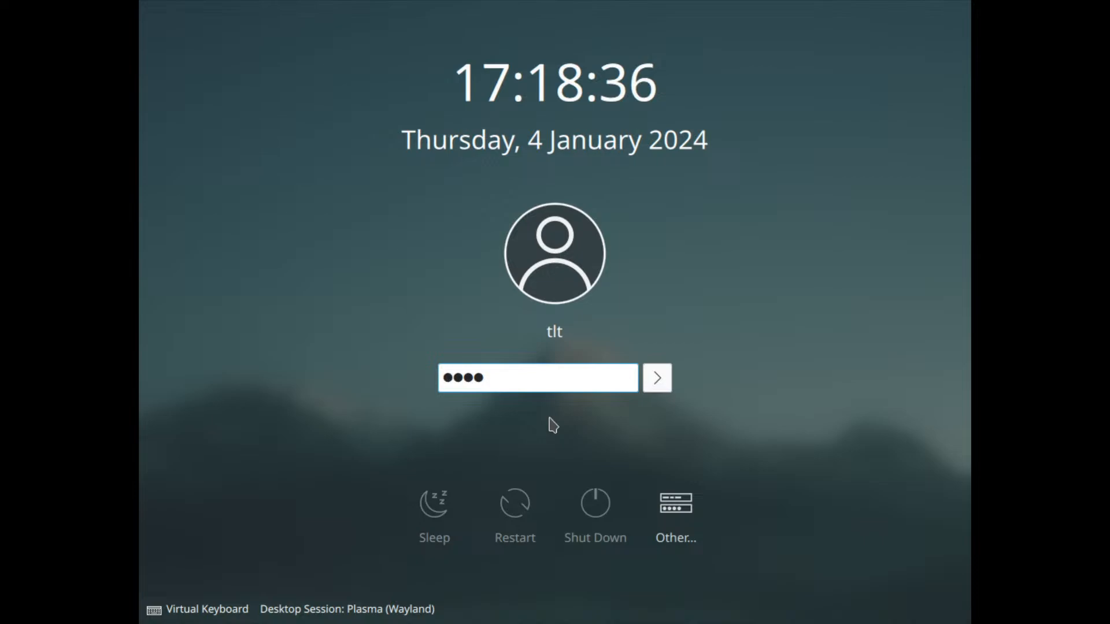
{"action": "left_click", "coordinate": [657, 379]}
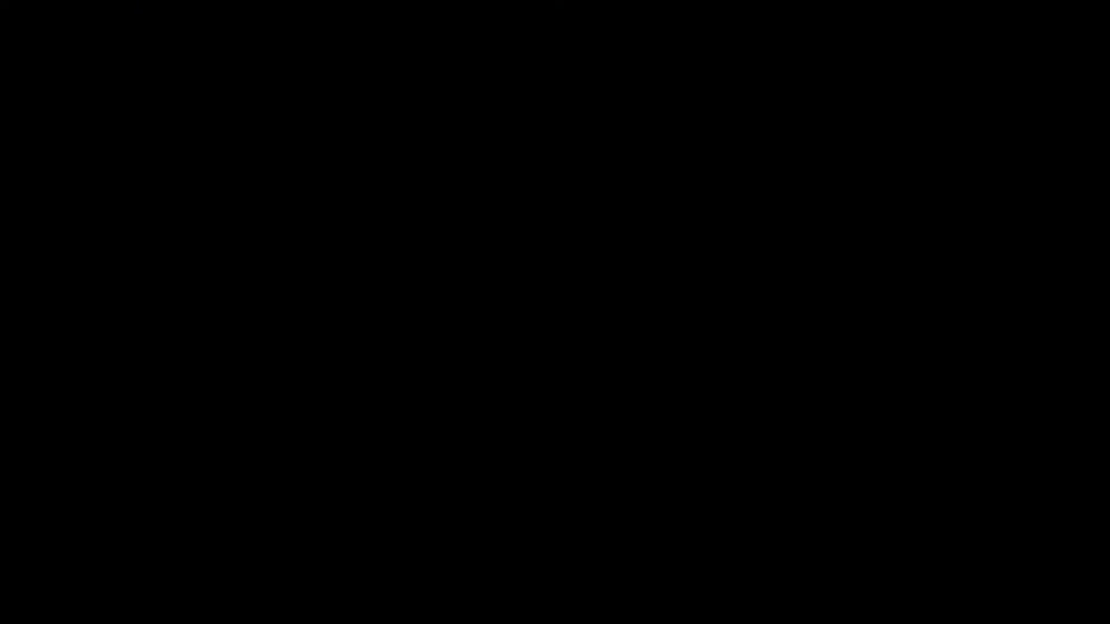
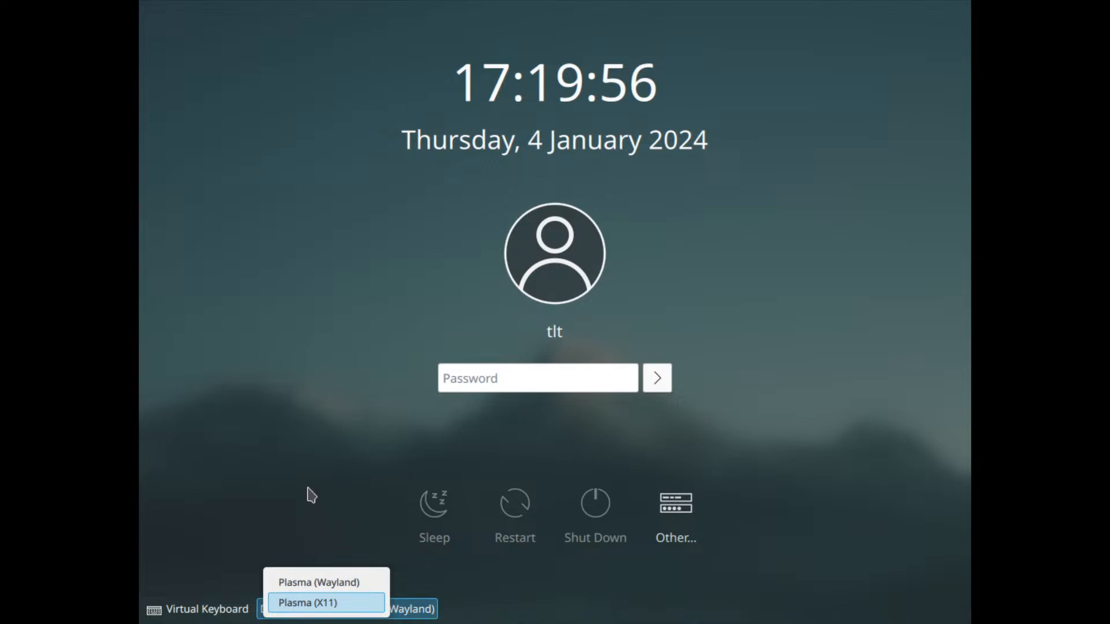
Step: Reselect Plasma (Wayland) as the desktop session and try to log in with the account password
{"action": "left_click", "coordinate": [307, 486]}
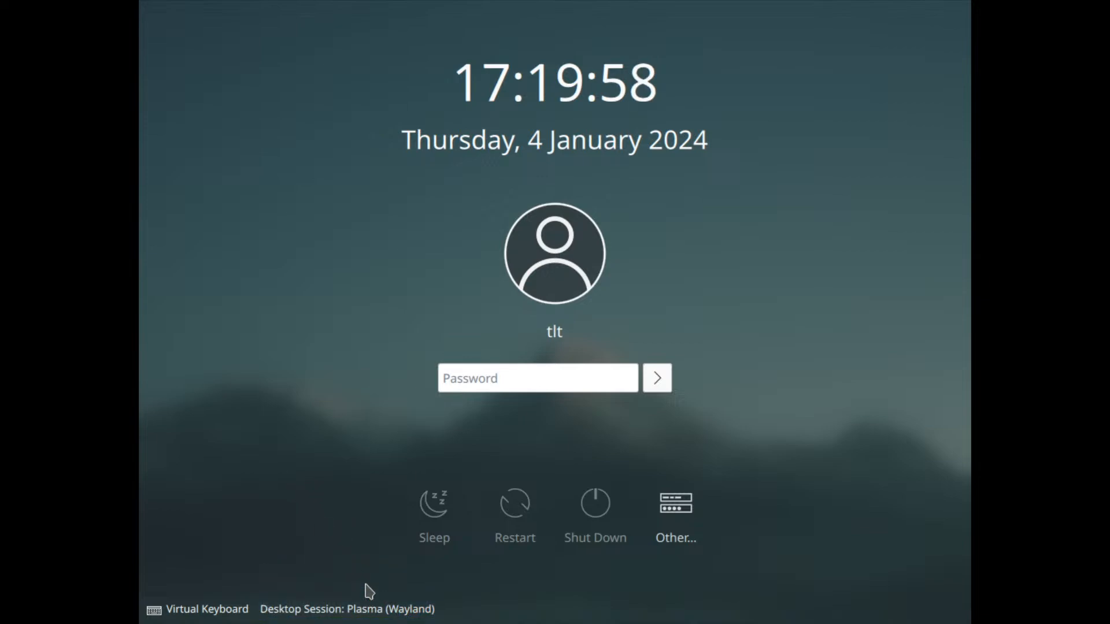
{"action": "left_click", "coordinate": [357, 610]}
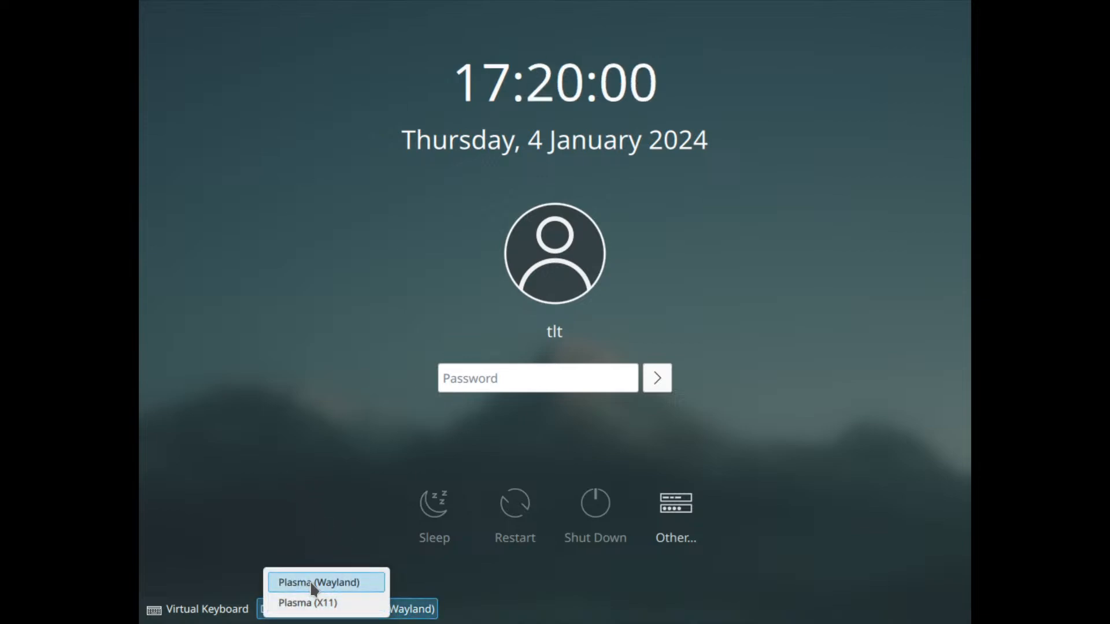
{"action": "left_click", "coordinate": [339, 583]}
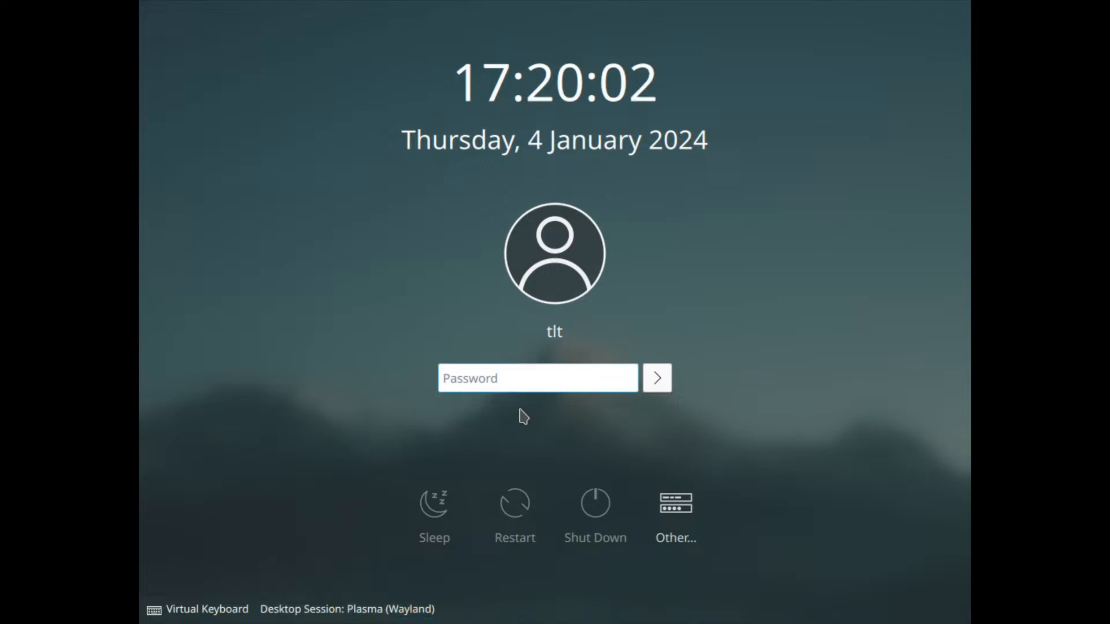
{"action": "type", "text": "****"}
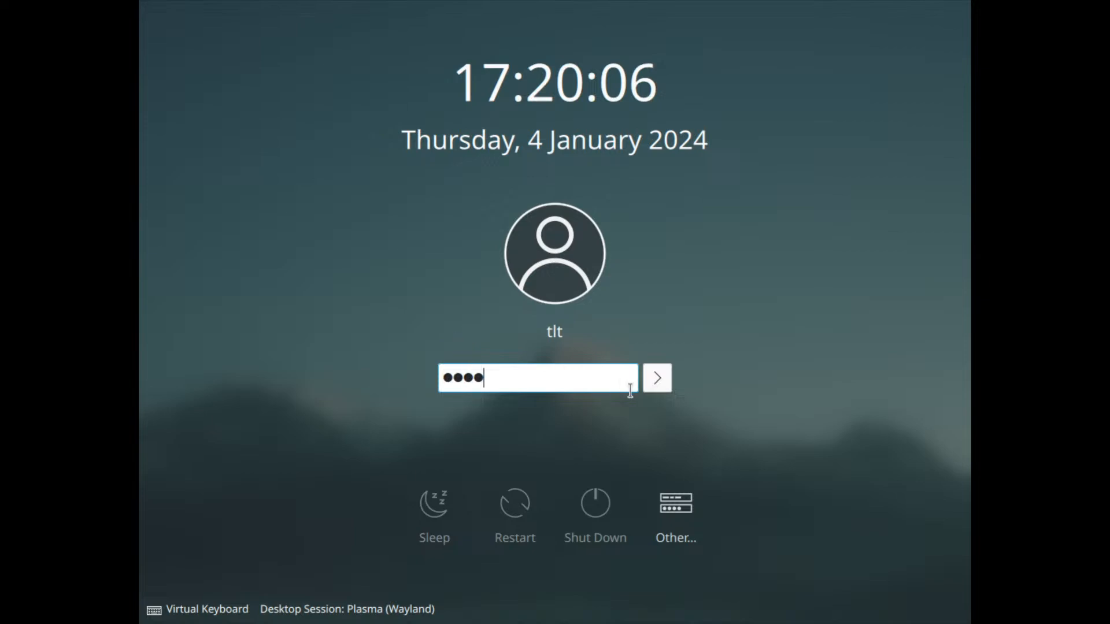
{"action": "left_click", "coordinate": [659, 382]}
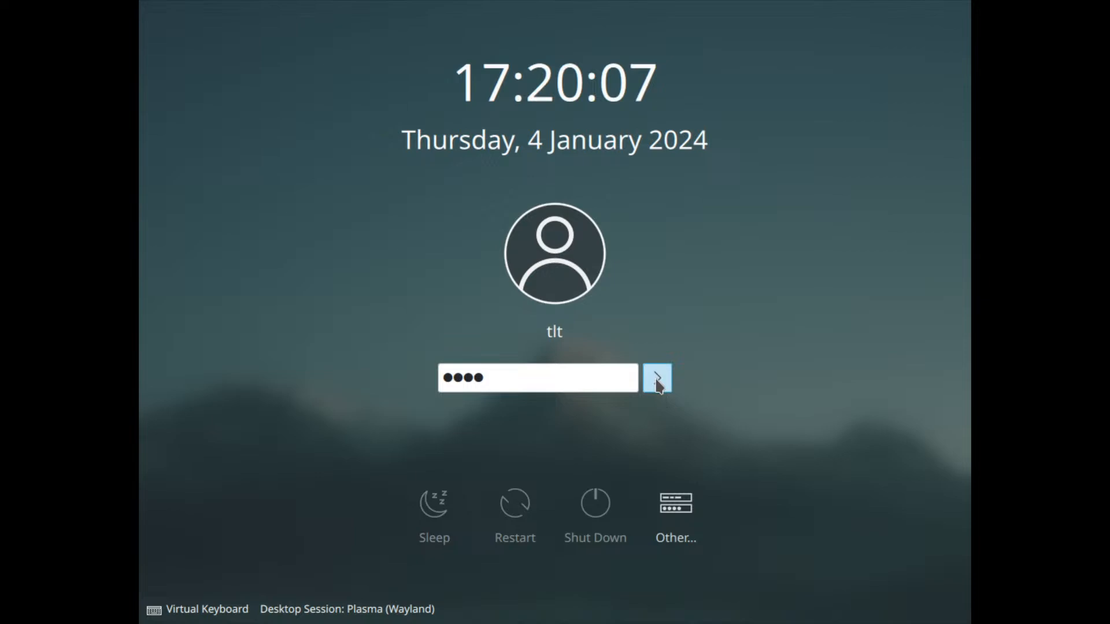
{"action": "left_click", "coordinate": [570, 8]}
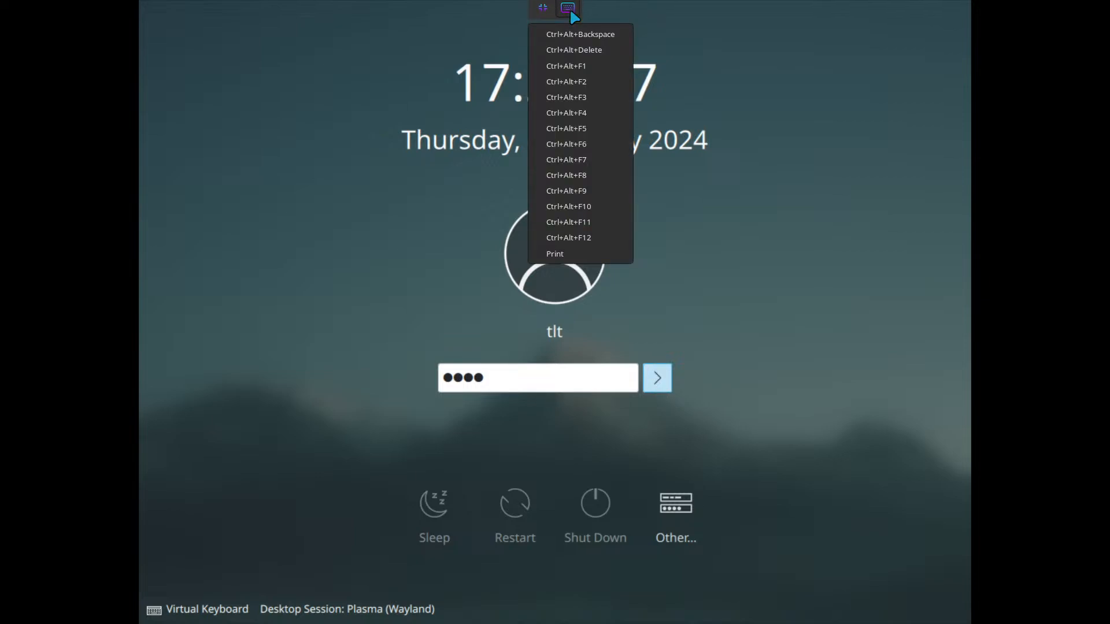
{"action": "left_click", "coordinate": [714, 75]}
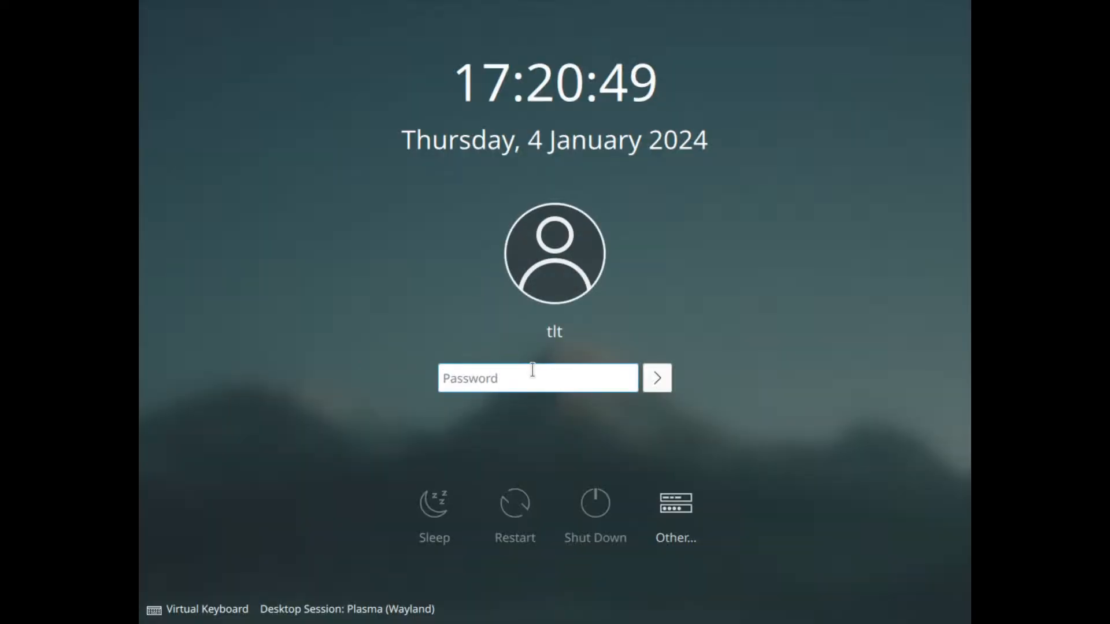
Step: Switch the desktop session to Plasma (X11) and log in with the account password
{"action": "left_click", "coordinate": [366, 610]}
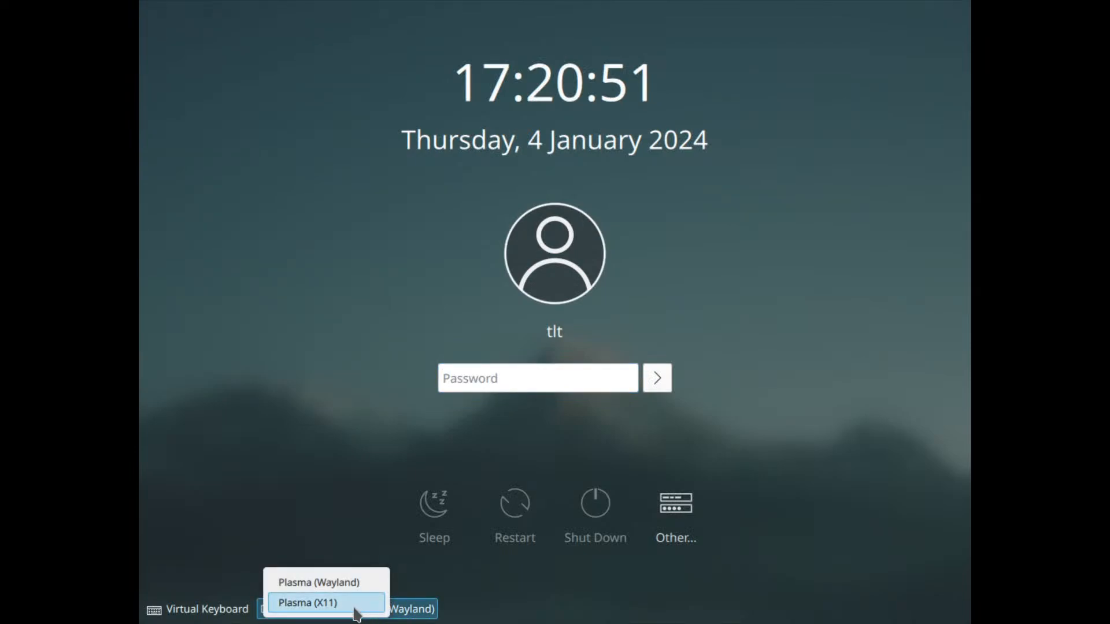
{"action": "left_click", "coordinate": [355, 608]}
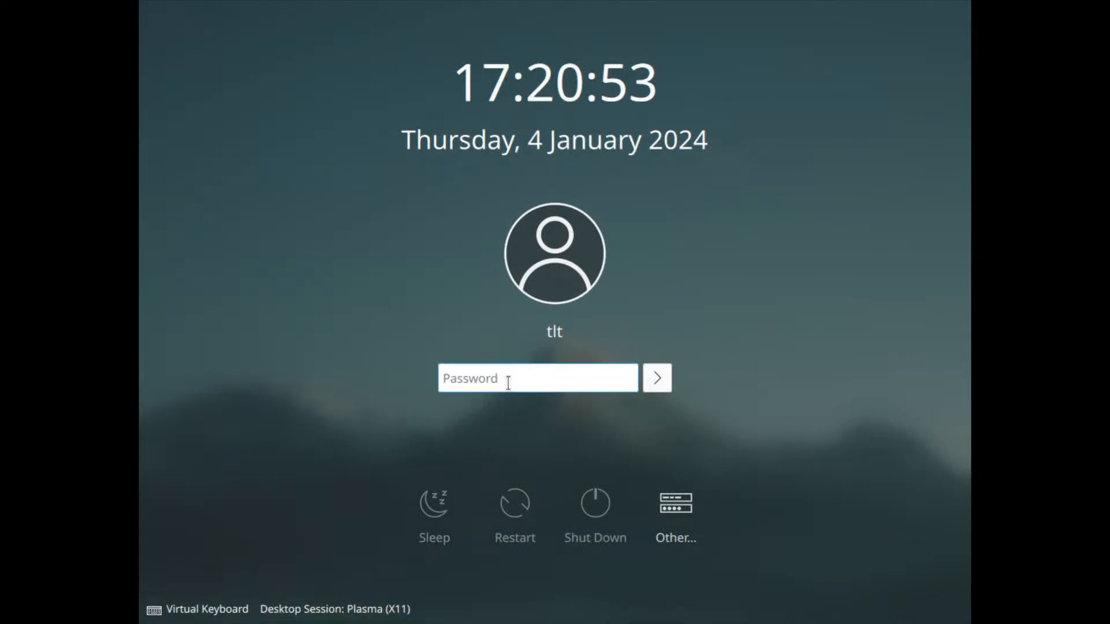
{"action": "type", "text": "****"}
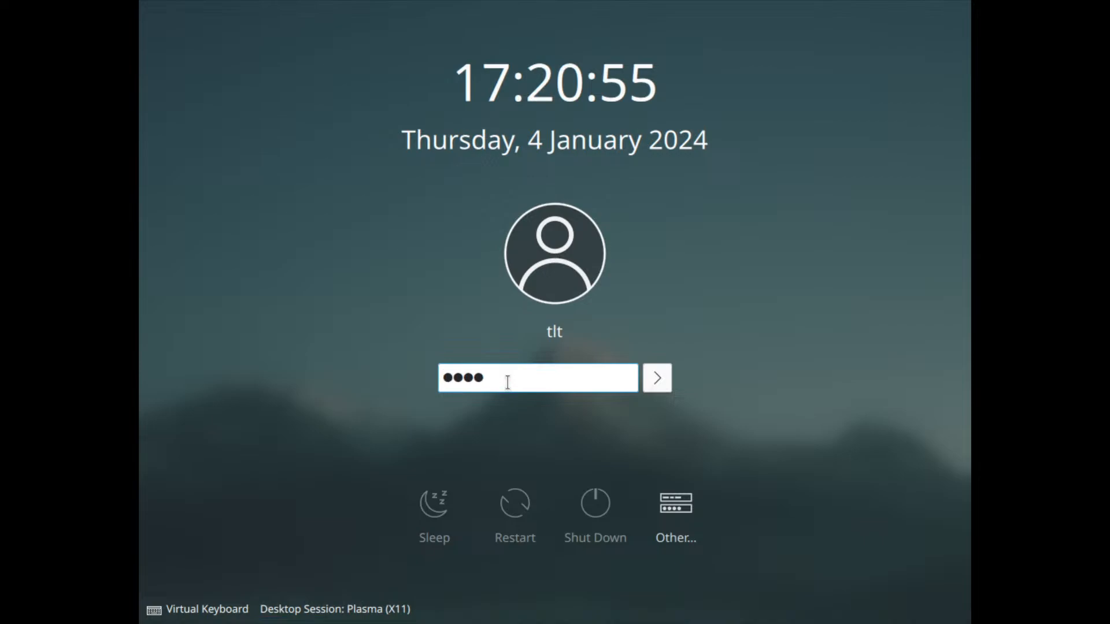
{"action": "left_click", "coordinate": [659, 386]}
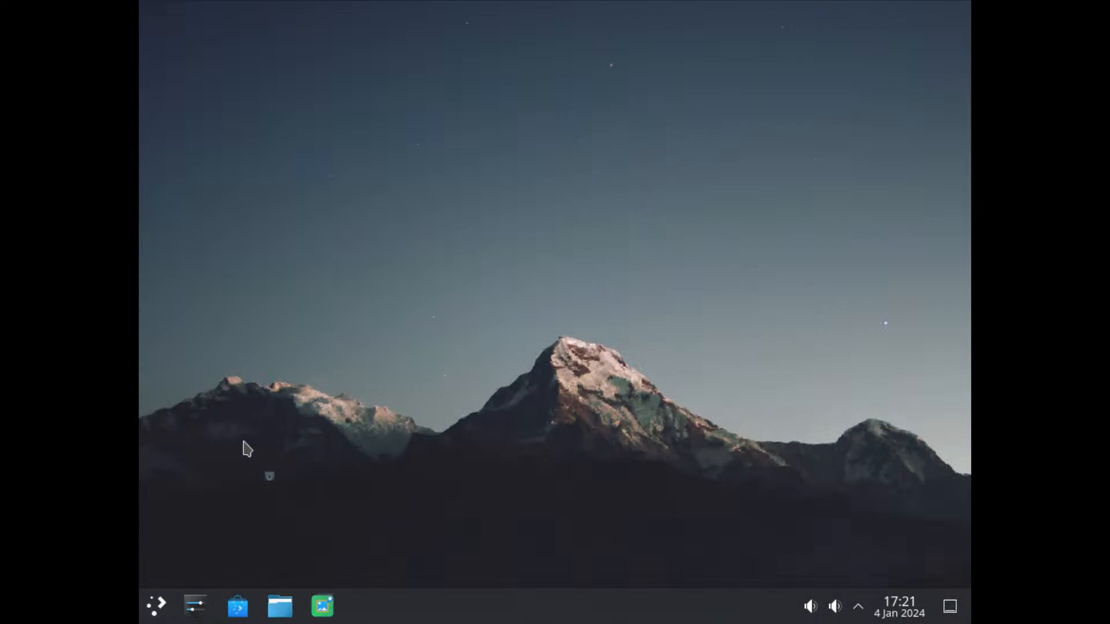
Step: Set the display resolution to 1920x1080 (16:9) in System Settings, keep the new configuration and close the settings
{"action": "left_click", "coordinate": [196, 607]}
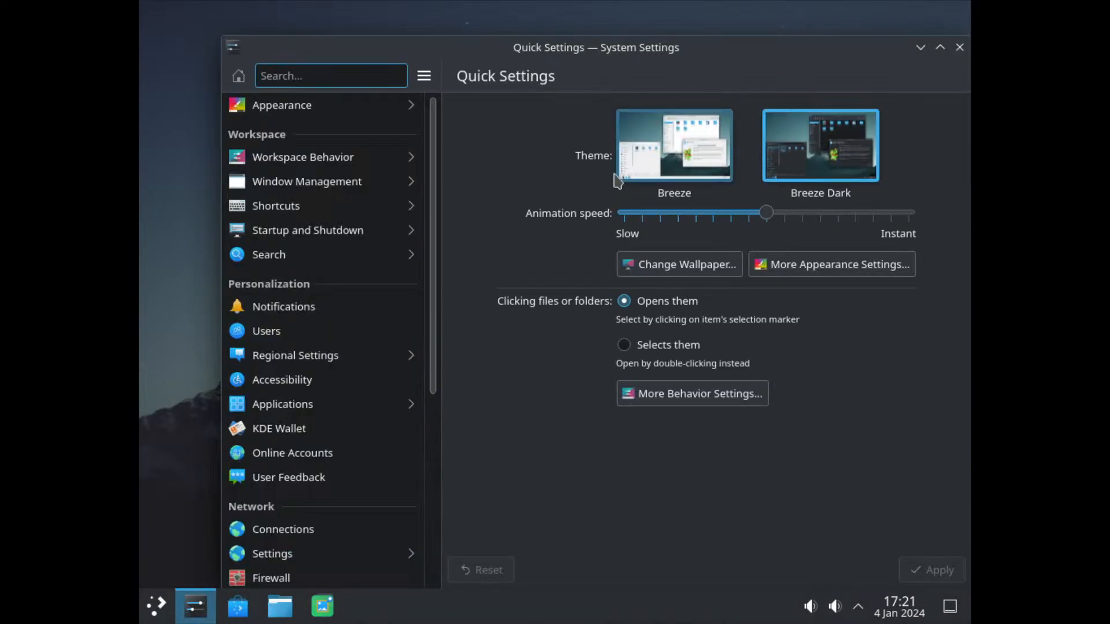
{"action": "scroll", "coordinate": [372, 324], "scroll_direction": "down", "scroll_amount": 5}
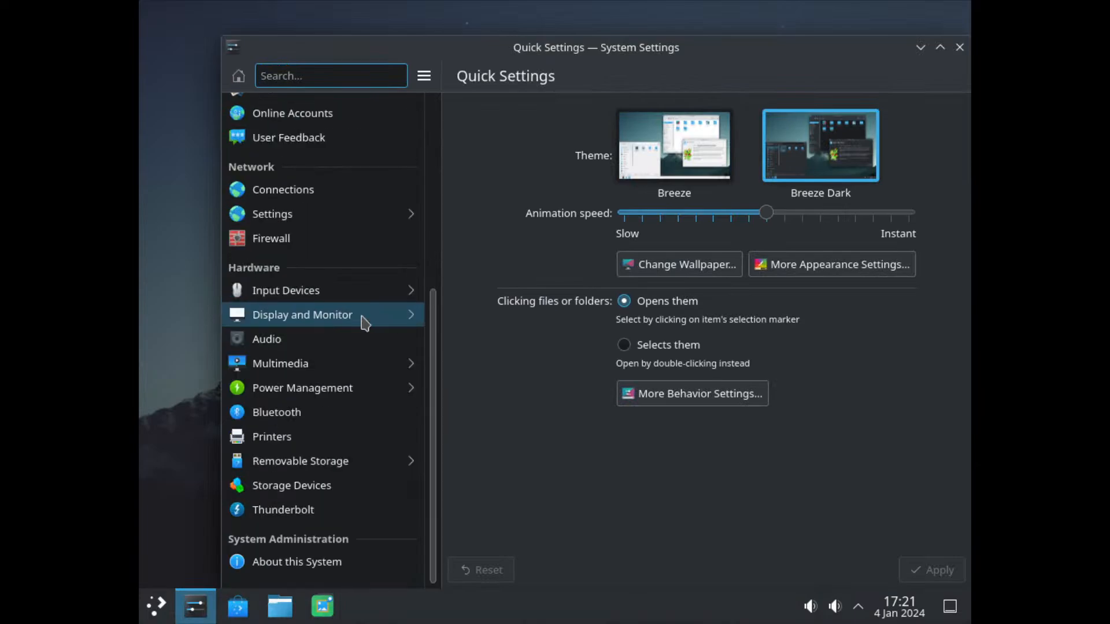
{"action": "left_click", "coordinate": [319, 321]}
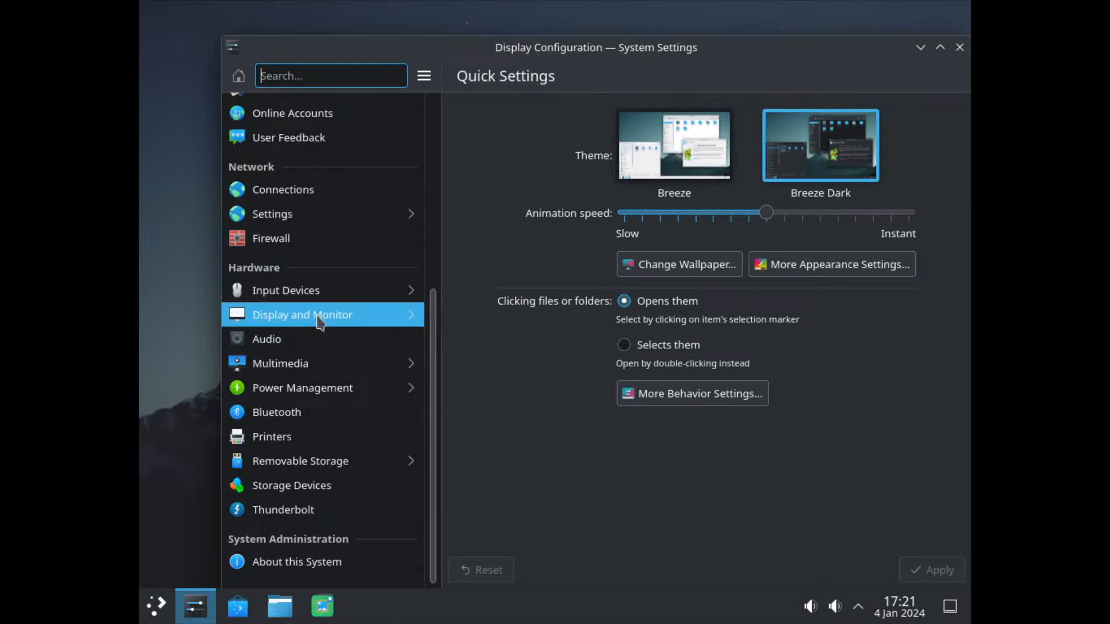
{"action": "left_click", "coordinate": [782, 313]}
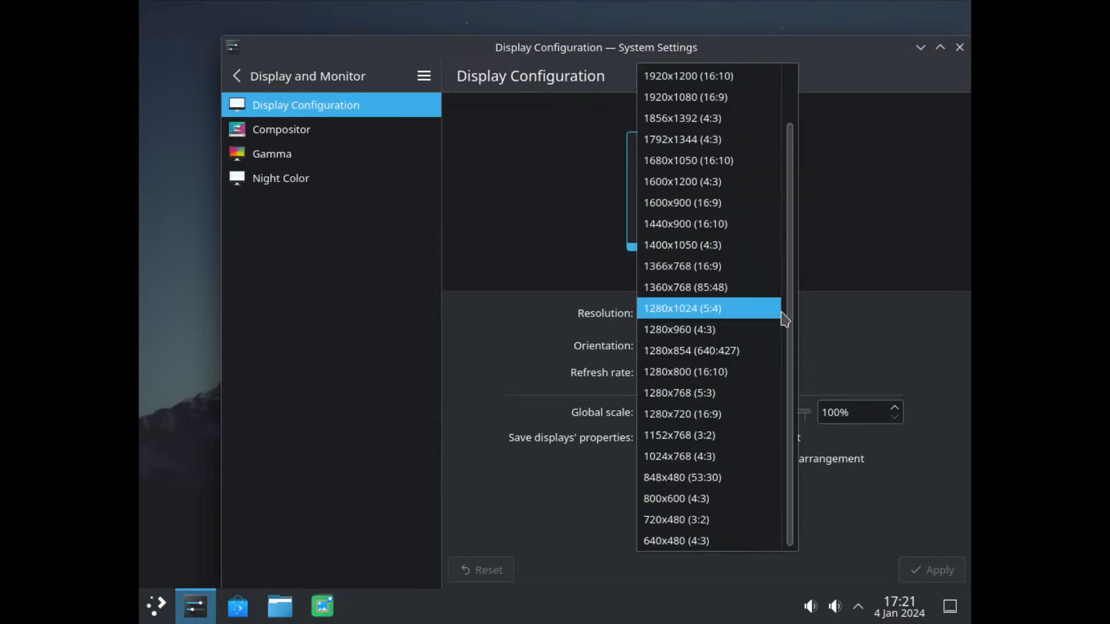
{"action": "left_click", "coordinate": [710, 97]}
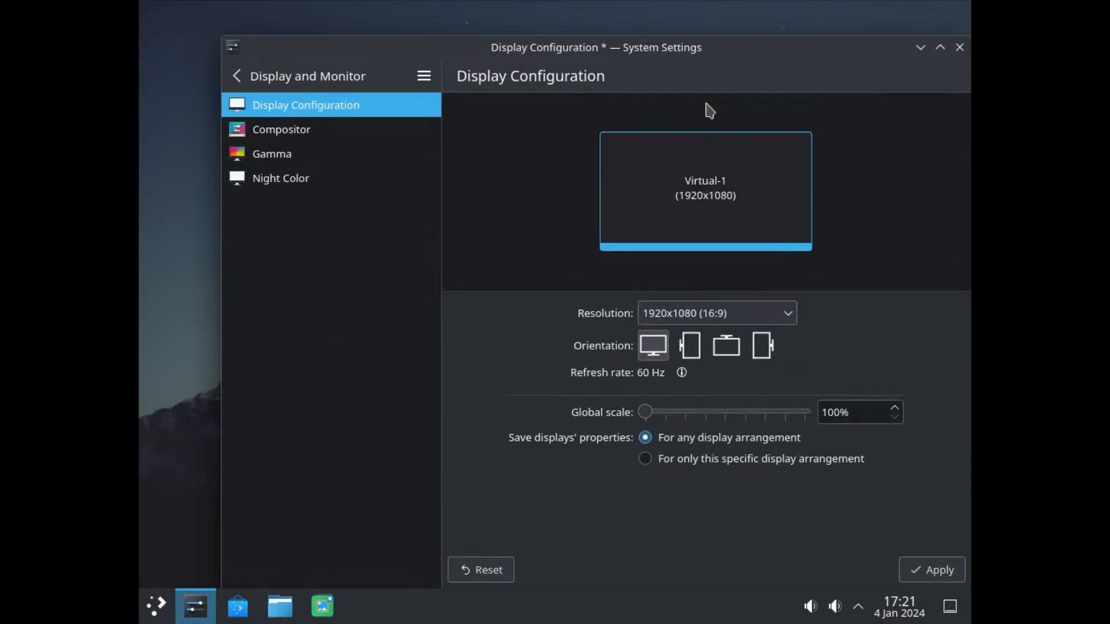
{"action": "left_click", "coordinate": [915, 571]}
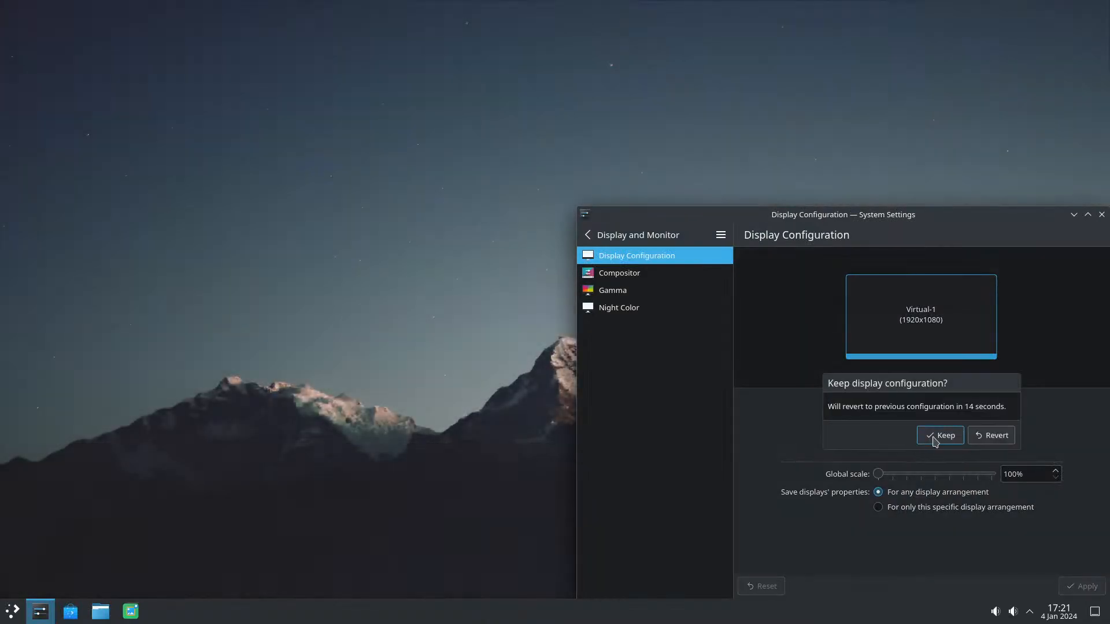
{"action": "left_click", "coordinate": [935, 441]}
{"action": "left_click_drag", "start_coordinate": [901, 219], "coordinate": [444, 106]}
{"action": "left_click", "coordinate": [726, 103]}
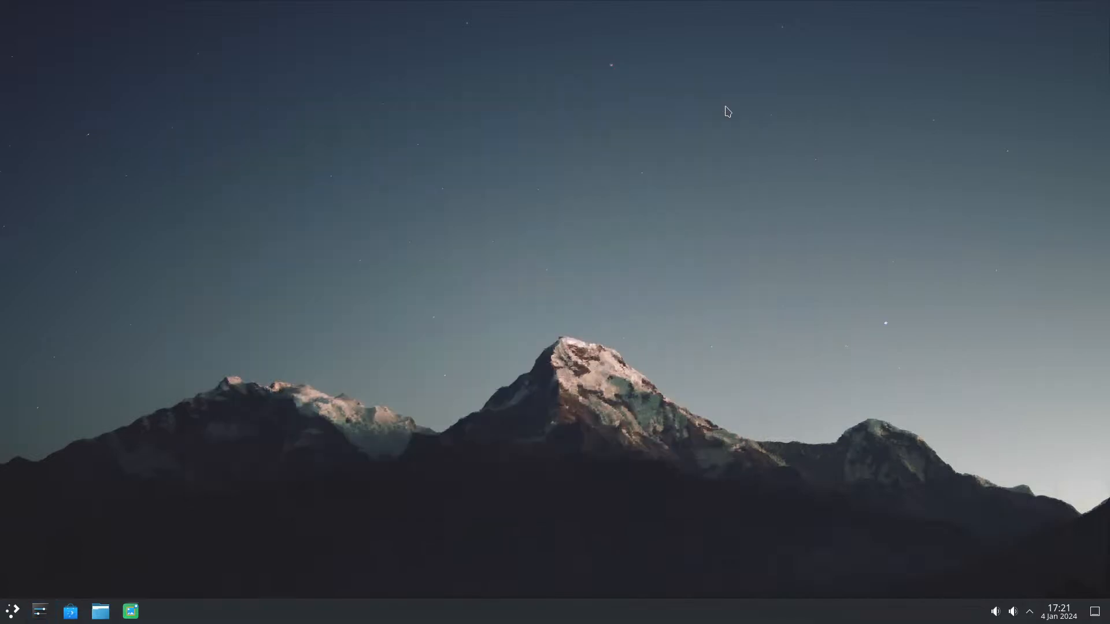
Step: Launch Konsole from the System applications and maximize its window
{"action": "left_click", "coordinate": [13, 611]}
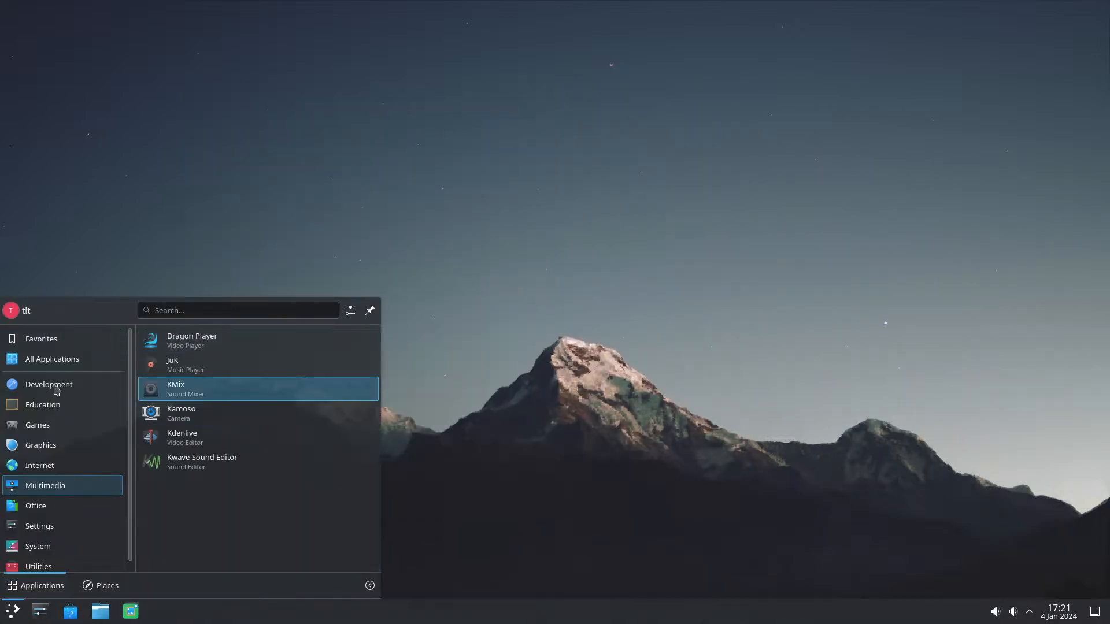
{"action": "mouse_move", "coordinate": [69, 442]}
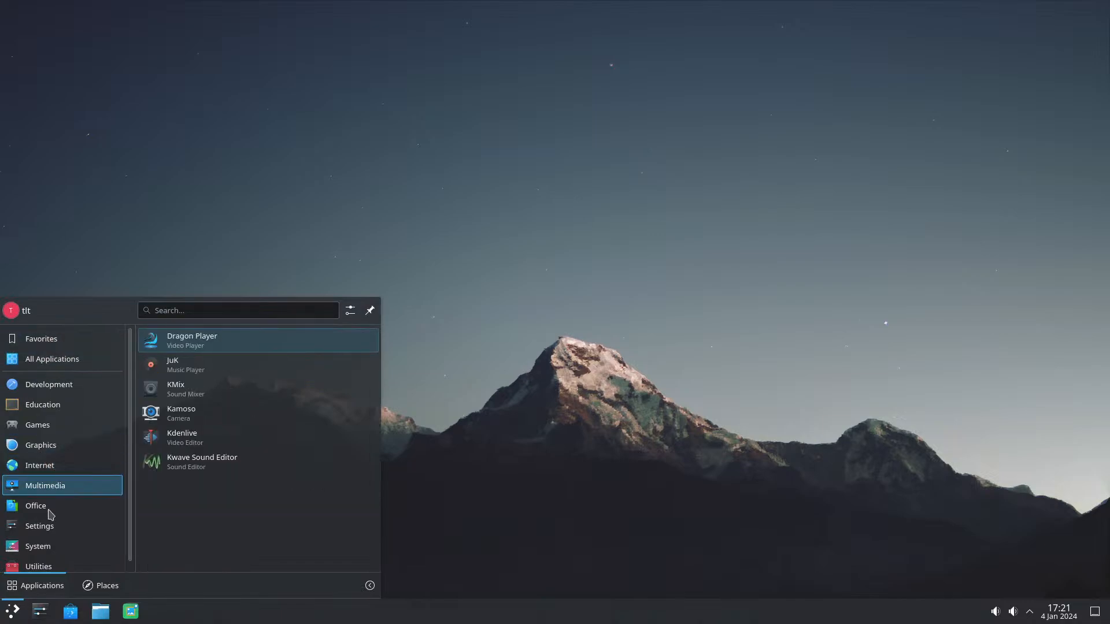
{"action": "mouse_move", "coordinate": [42, 550]}
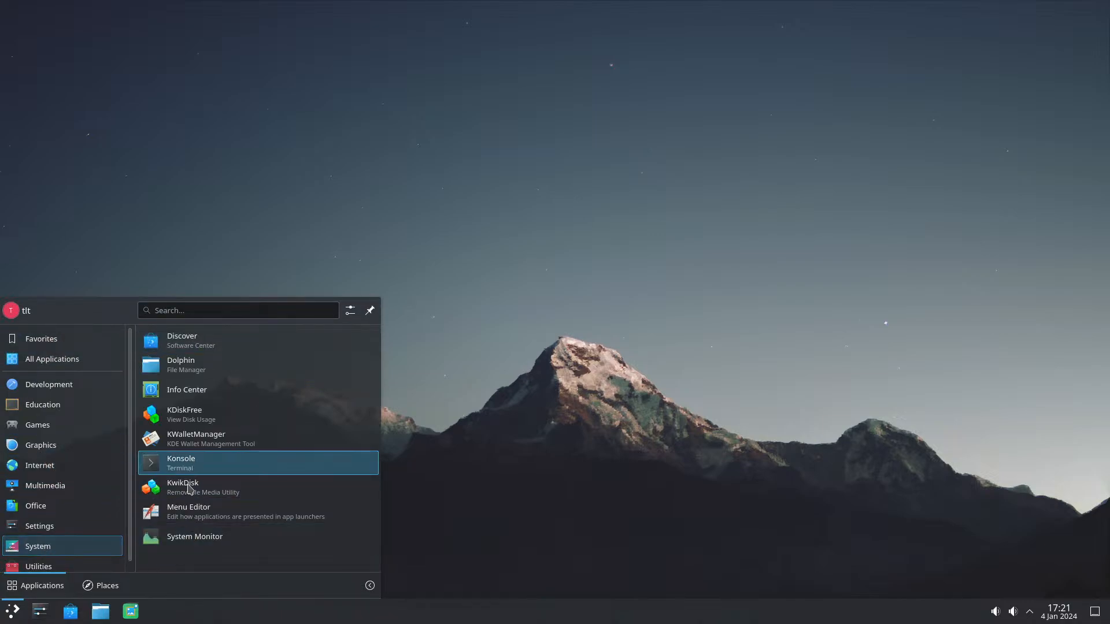
{"action": "left_click", "coordinate": [184, 469]}
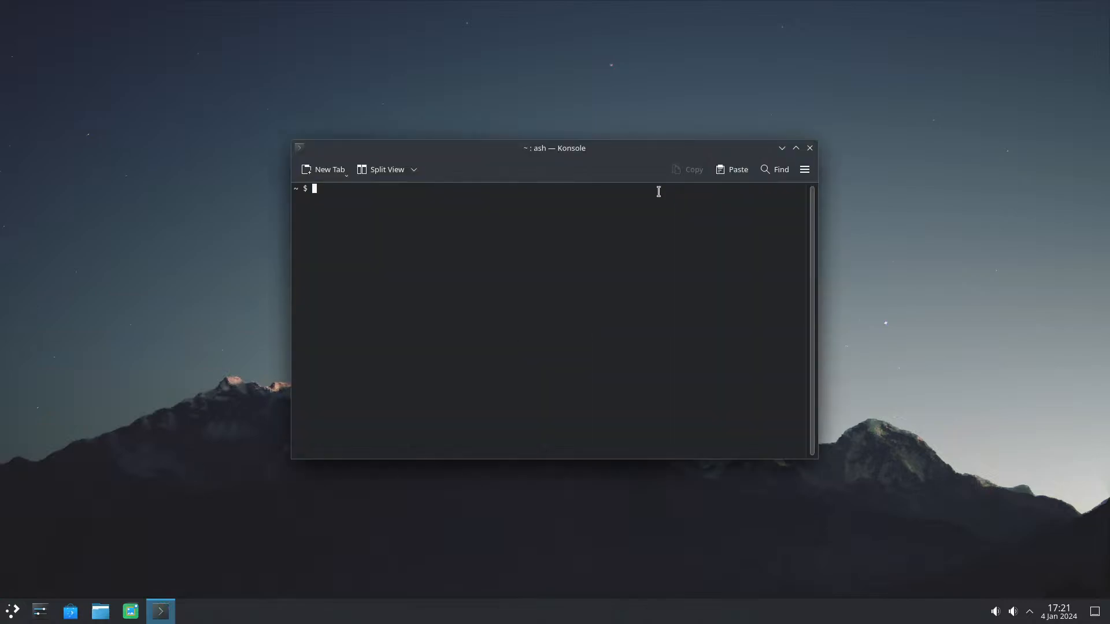
{"action": "left_click", "coordinate": [796, 149]}
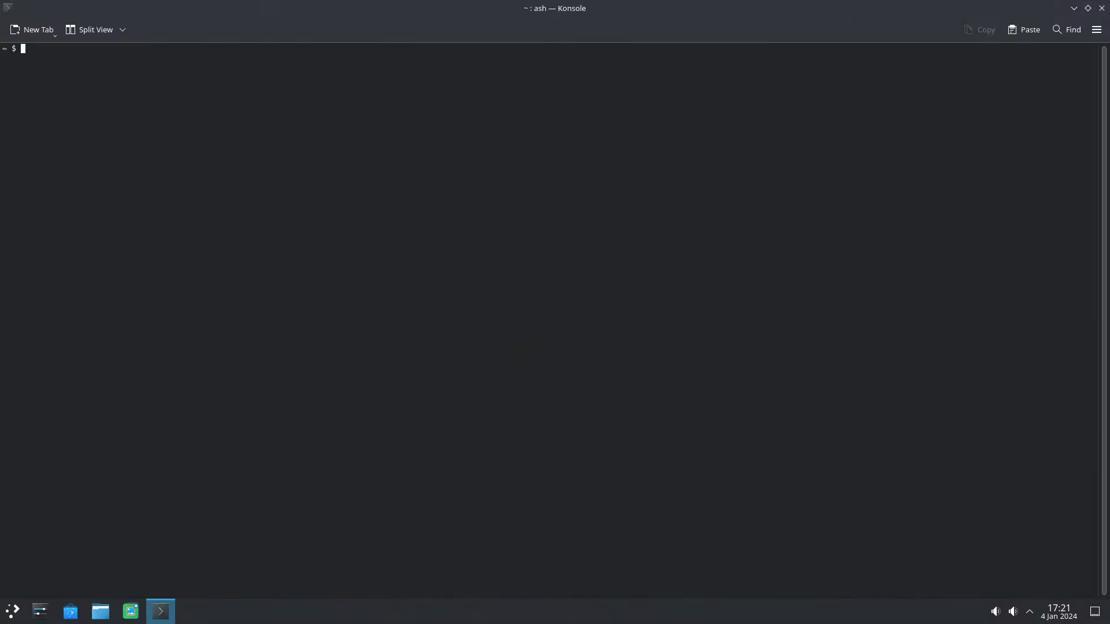
Step: Clear any stray characters from the prompt and enlarge the terminal's text
{"action": "type", "text": "@s+@s+@s+"}
{"action": "key", "text": "BackSpace"}
{"action": "key", "text": "BackSpace"}
{"action": "key", "text": "BackSpace"}
{"action": "key", "text": "BackSpace"}
{"action": "key", "text": "BackSpace"}
{"action": "key", "text": "BackSpace"}
{"action": "key", "text": "BackSpace"}
{"action": "key", "text": "BackSpace"}
{"action": "key", "text": "BackSpace"}
{"action": "key", "text": "ctrl+plus"}
{"action": "key", "text": "ctrl+plus"}
{"action": "key", "text": "ctrl+plus"}
{"action": "key", "text": "ctrl+plus"}
{"action": "key", "text": "ctrl+plus"}
{"action": "key", "text": "ctrl+plus"}
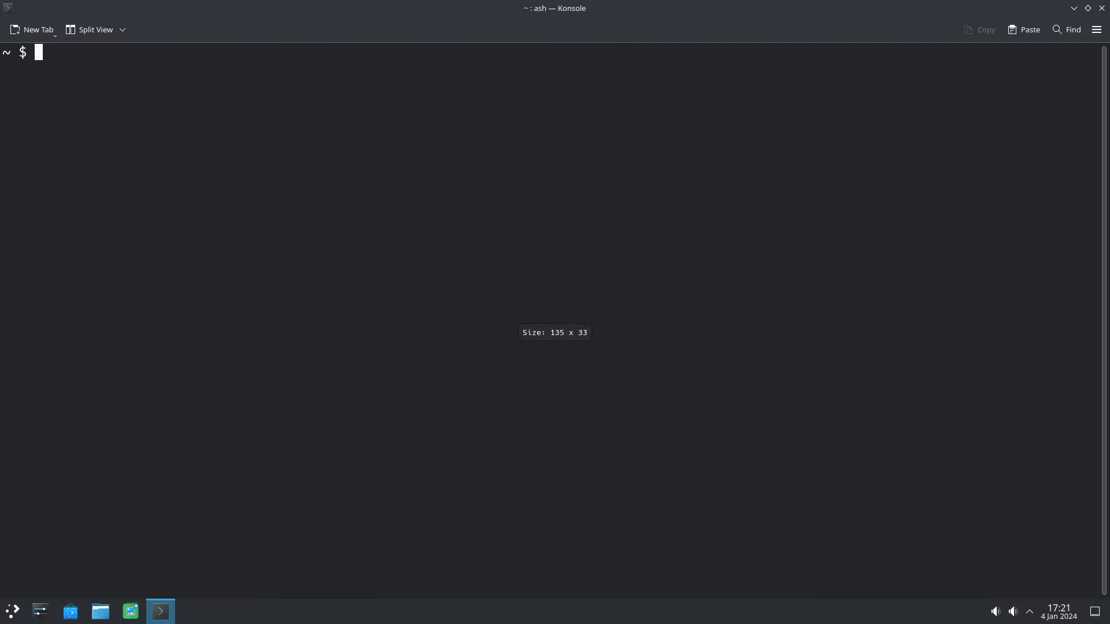
Step: Try to install OBS Studio as the regular user with the command "apk add obs-studio"
{"action": "type", "text": "apk a"}
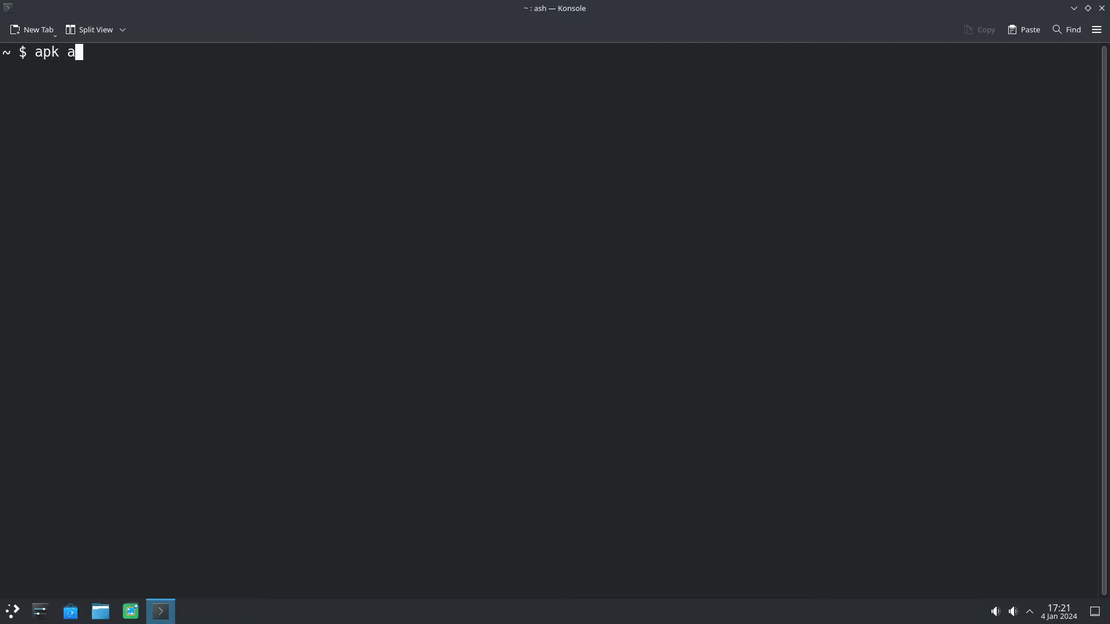
{"action": "type", "text": "dd obs-stuio"}
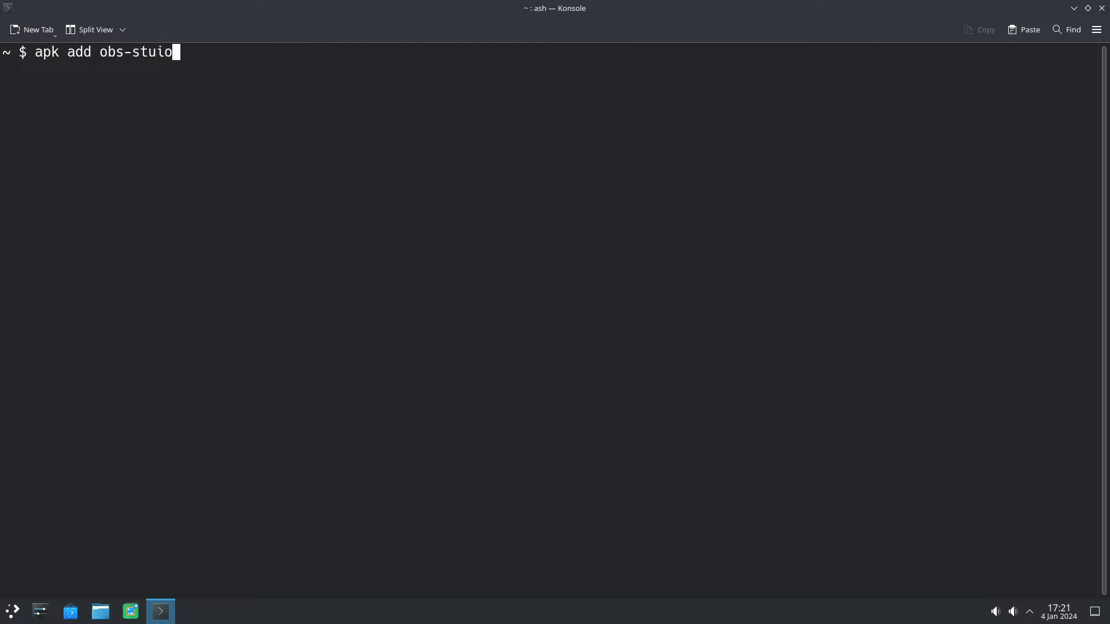
{"action": "key", "text": "BackSpace"}
{"action": "key", "text": "BackSpace"}
{"action": "type", "text": "dio"}
{"action": "key", "text": "Return"}
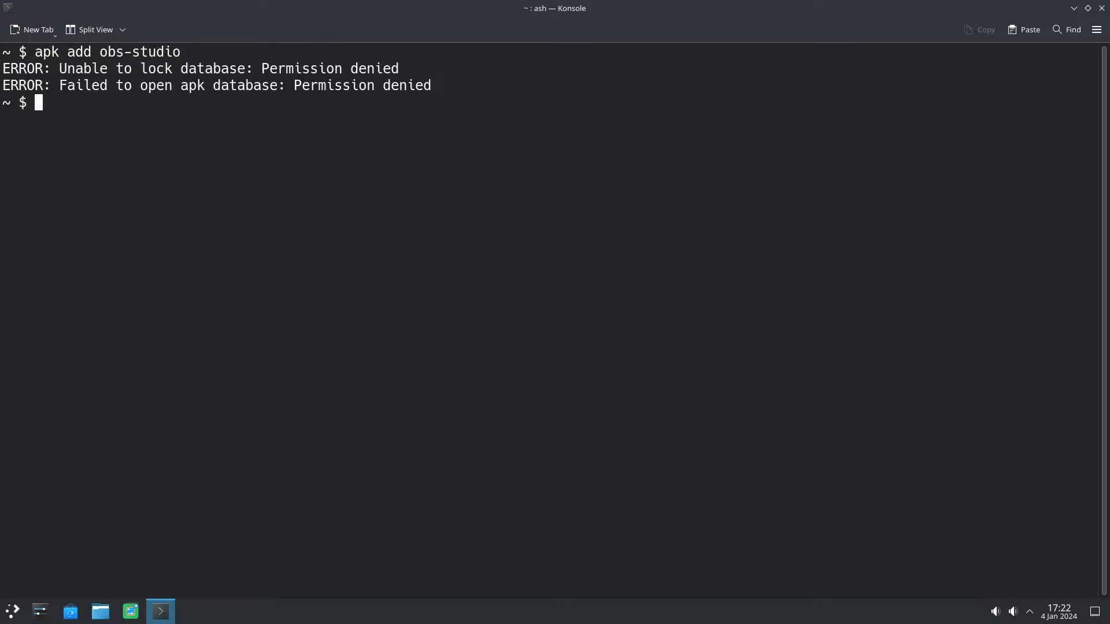
Step: Recall the last install command, prefix it with sudo and try "sudo apk add obs-studio"
{"action": "key", "text": "Up"}
{"action": "key", "text": "Left"}
{"action": "key", "text": "Left"}
{"action": "key", "text": "Left"}
{"action": "key", "text": "Left"}
{"action": "key", "text": "Left"}
{"action": "key", "text": "Left"}
{"action": "key", "text": "Left"}
{"action": "key", "text": "Left"}
{"action": "key", "text": "Left"}
{"action": "key", "text": "Left"}
{"action": "key", "text": "Left"}
{"action": "key", "text": "Left"}
{"action": "key", "text": "Left"}
{"action": "key", "text": "Left"}
{"action": "key", "text": "Left"}
{"action": "key", "text": "Left"}
{"action": "key", "text": "Left"}
{"action": "key", "text": "Left"}
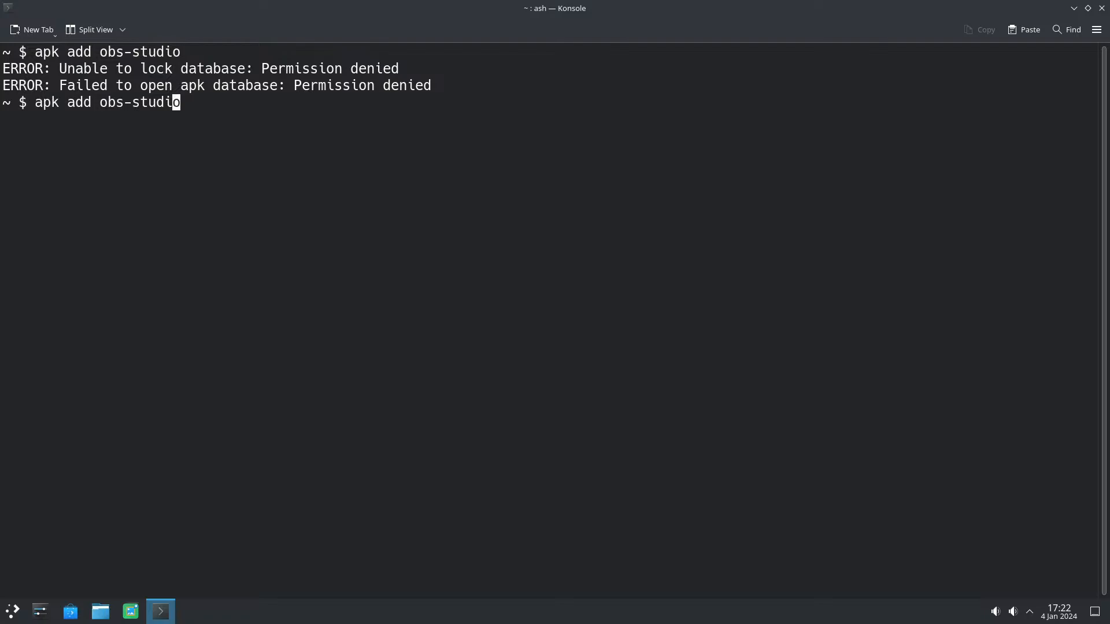
{"action": "type", "text": "syu"}
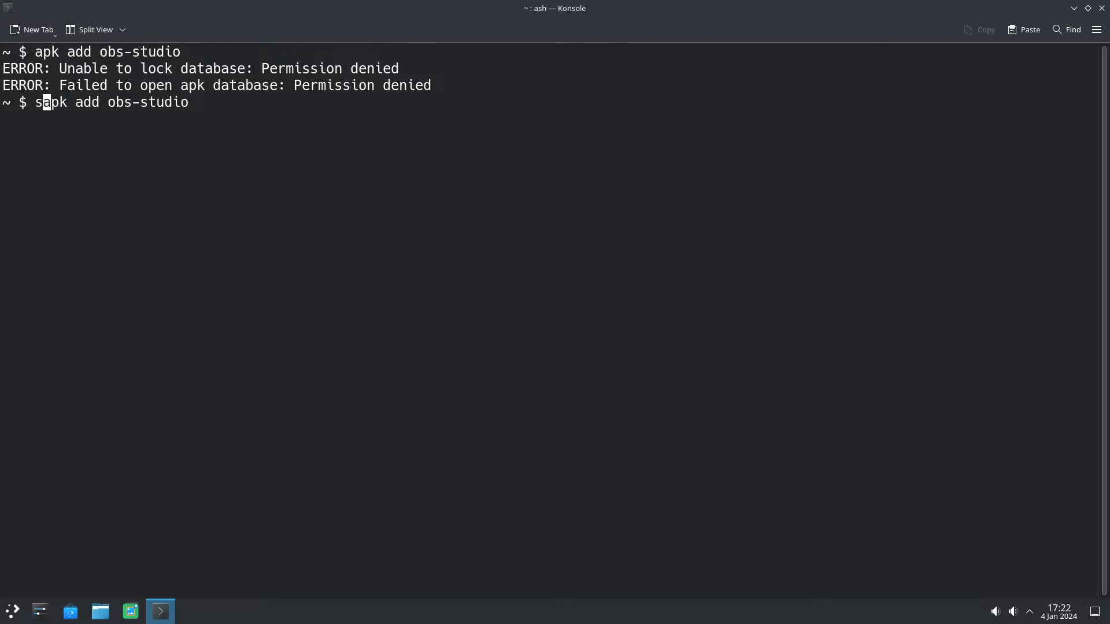
{"action": "key", "text": "BackSpace"}
{"action": "type", "text": "udo"}
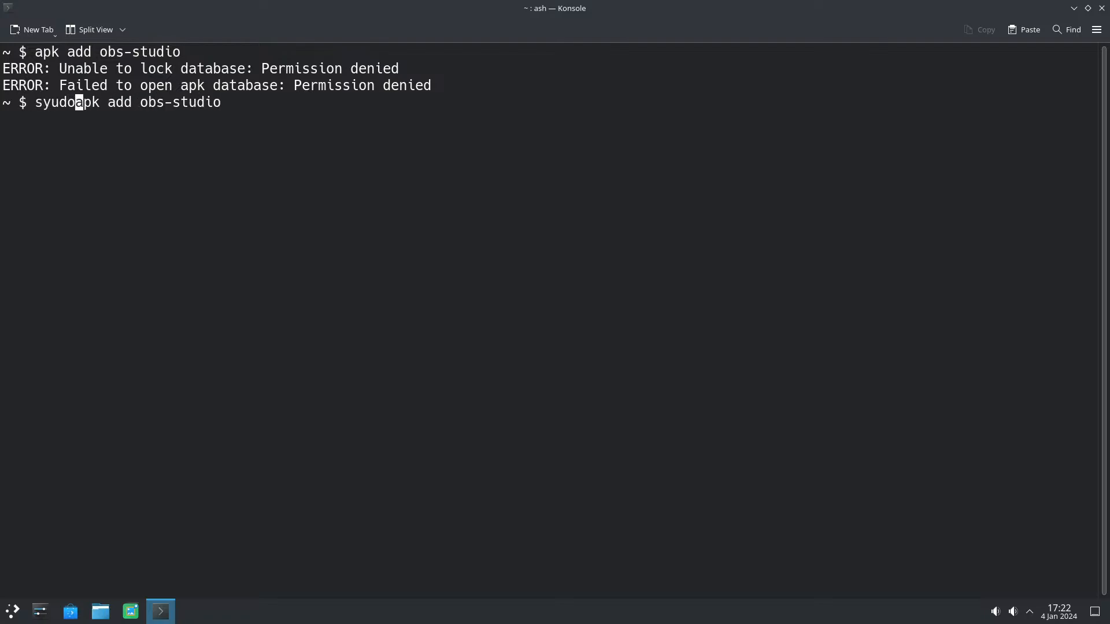
{"action": "key", "text": "BackSpace"}
{"action": "key", "text": "BackSpace"}
{"action": "key", "text": "BackSpace"}
{"action": "key", "text": "BackSpace"}
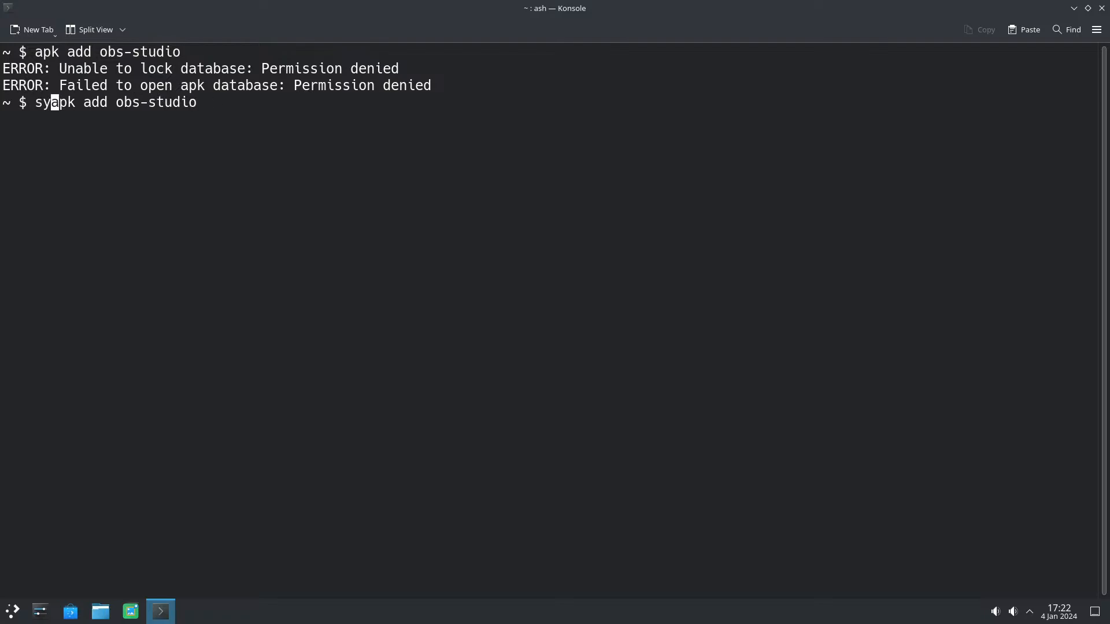
{"action": "type", "text": "udo"}
{"action": "key", "text": "Return"}
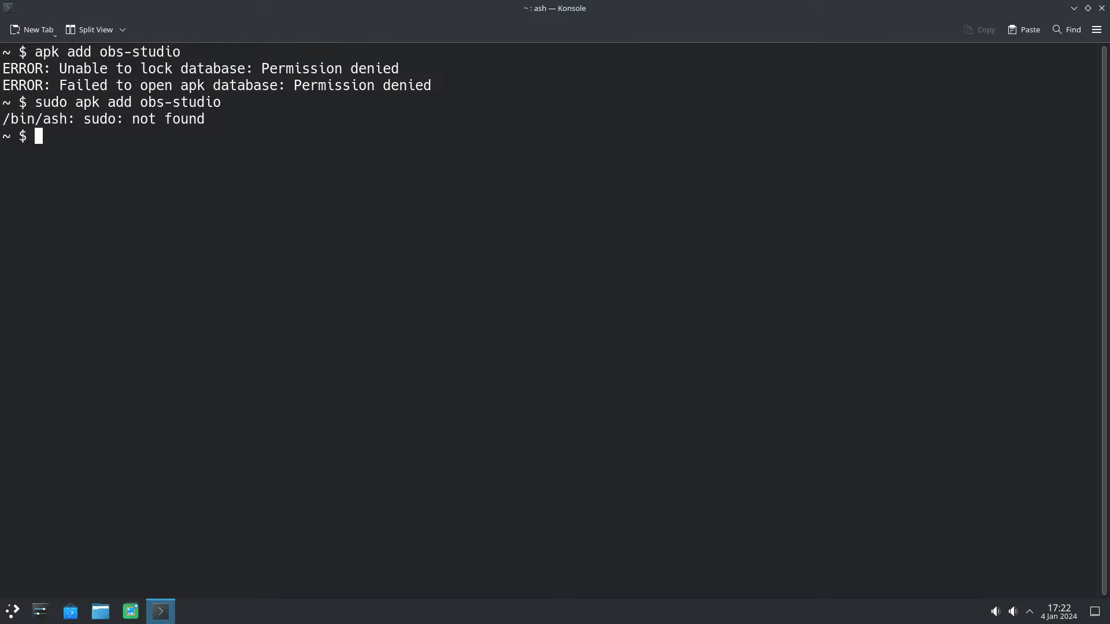
Step: Switch the terminal to the root user with su, entering the root password
{"action": "type", "text": "su"}
{"action": "key", "text": "Return"}
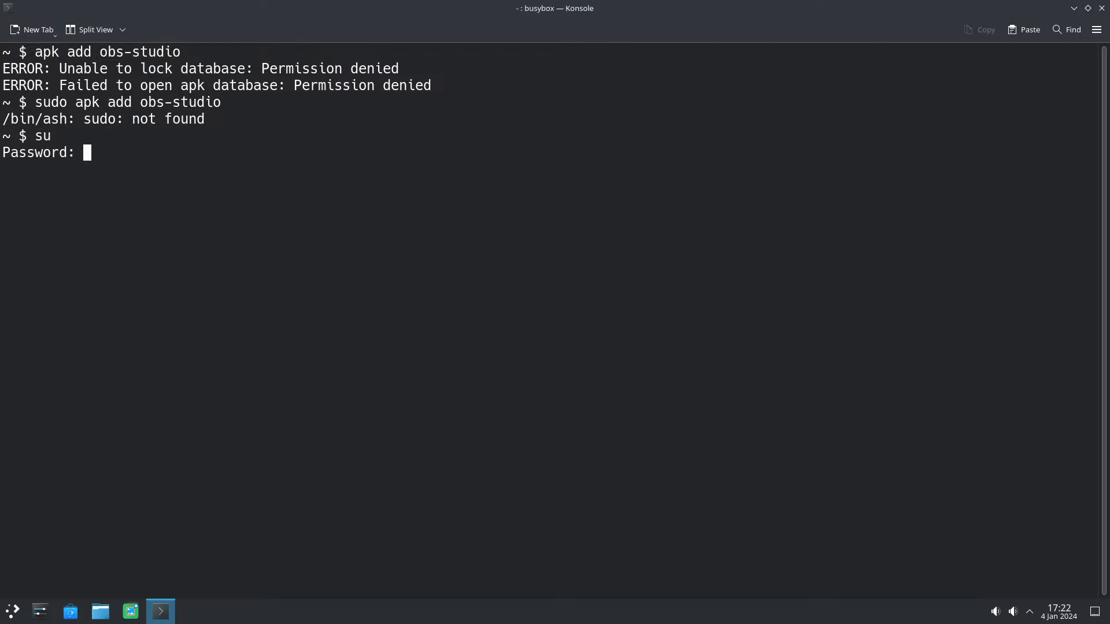
{"action": "key", "text": "Return"}
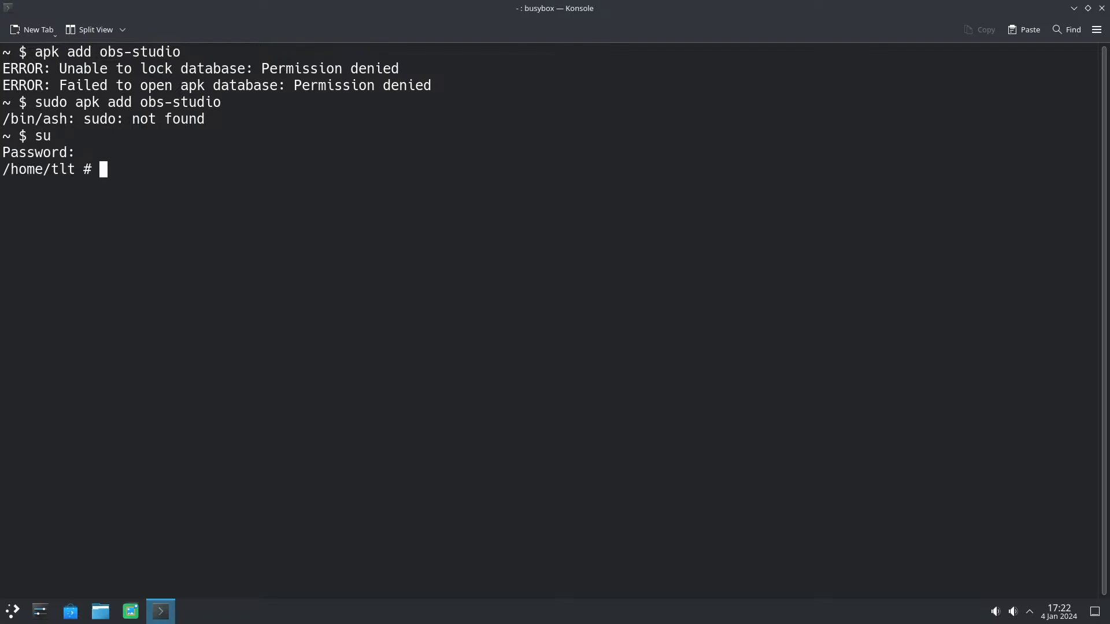
Step: Install OBS Studio as root with the command "apk add obs-studio"
{"action": "type", "text": "apk add "}
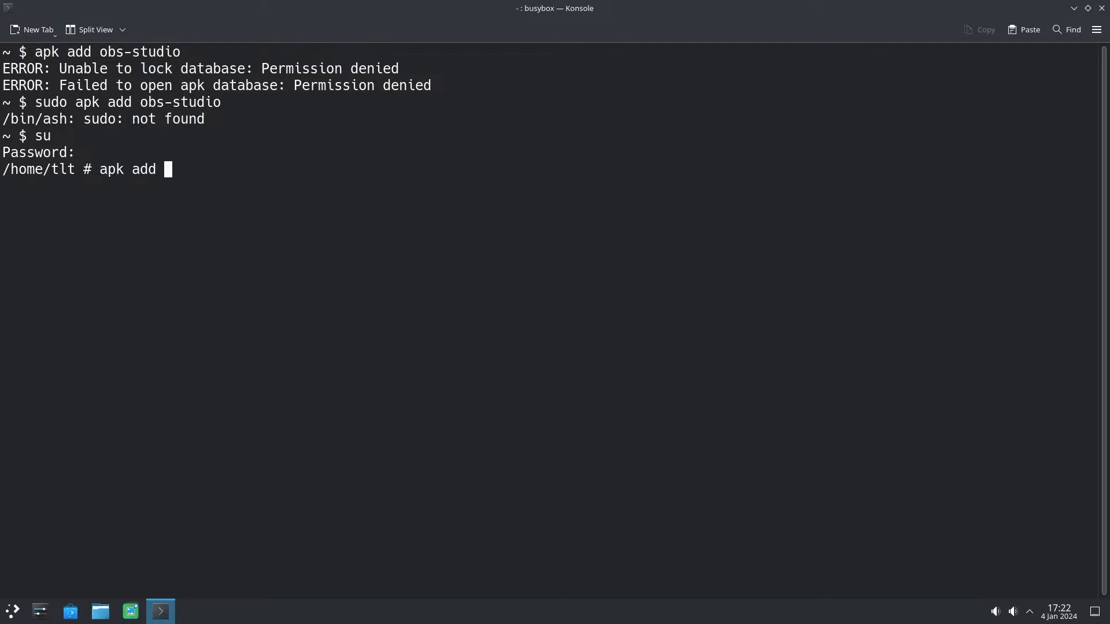
{"action": "type", "text": "obs-studio"}
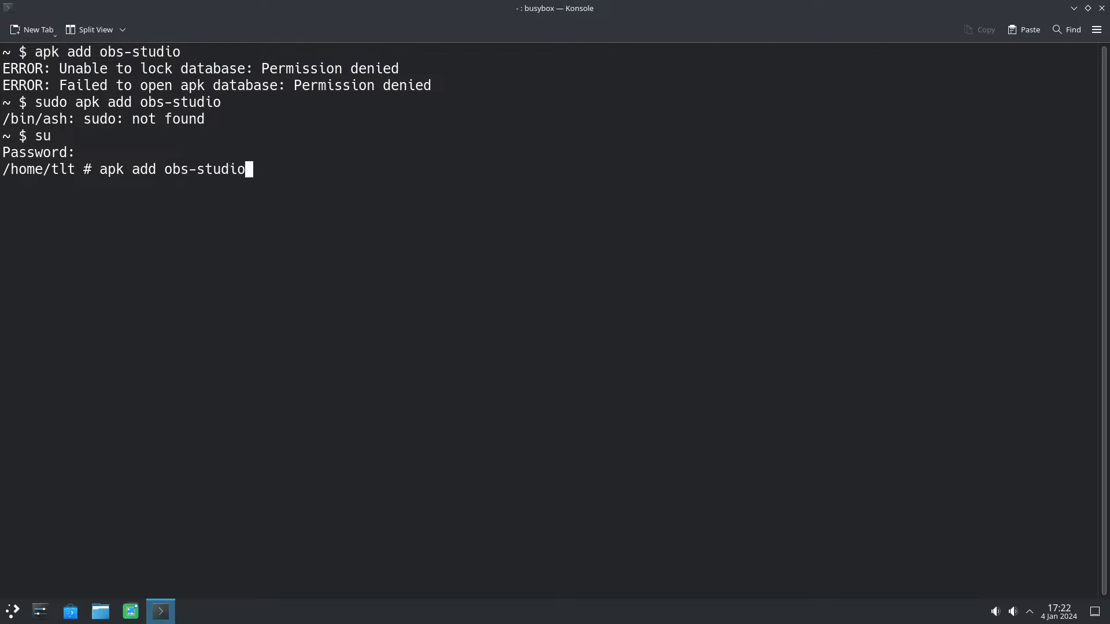
{"action": "key", "text": "Return"}
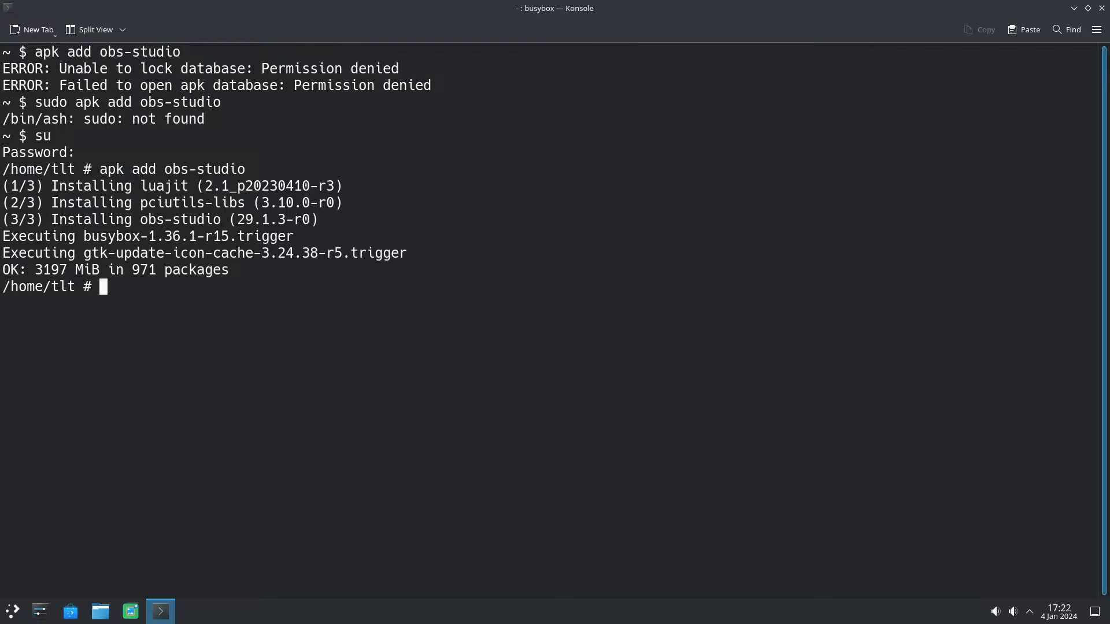
Step: Minimize the terminal and test-launch OBS Studio, cancelling its Auto-Configuration Wizard before exiting
{"action": "left_click", "coordinate": [1073, 8]}
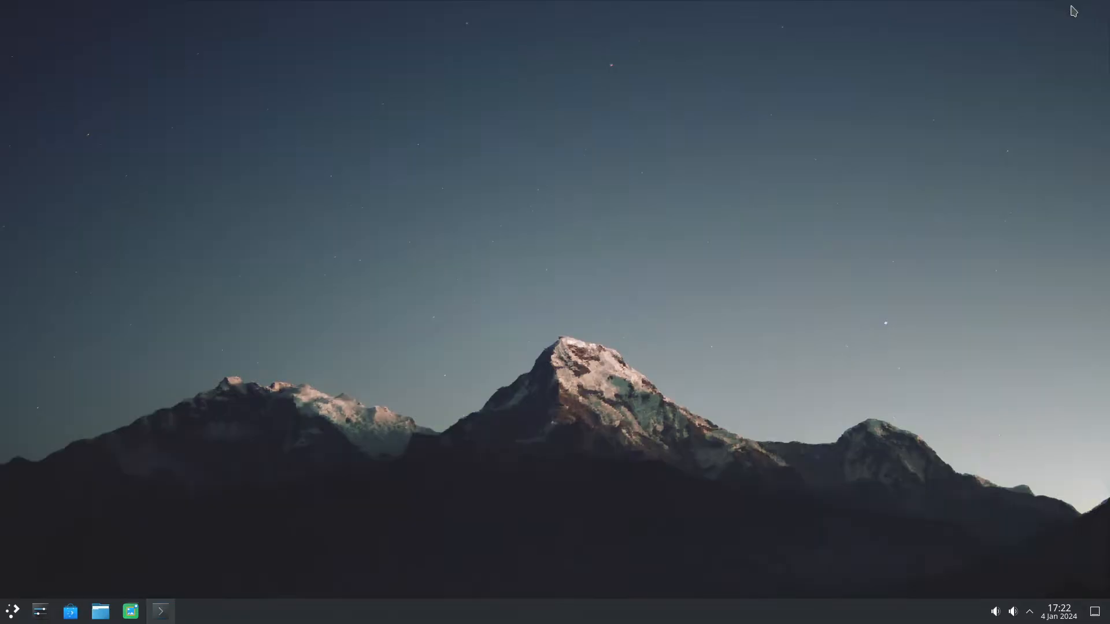
{"action": "left_click", "coordinate": [13, 611]}
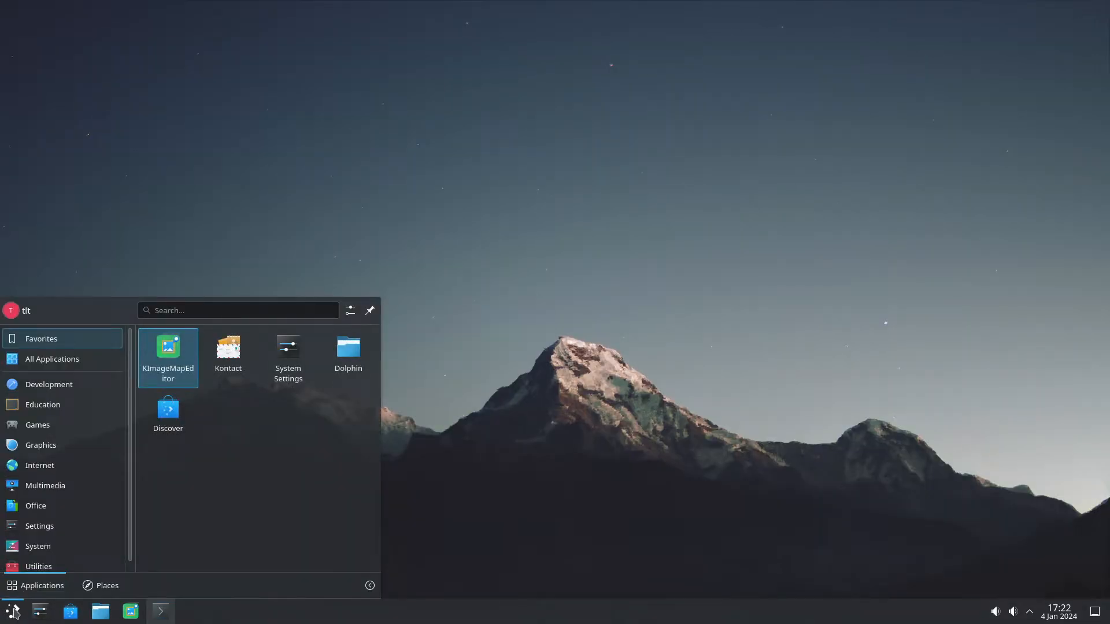
{"action": "mouse_move", "coordinate": [72, 493]}
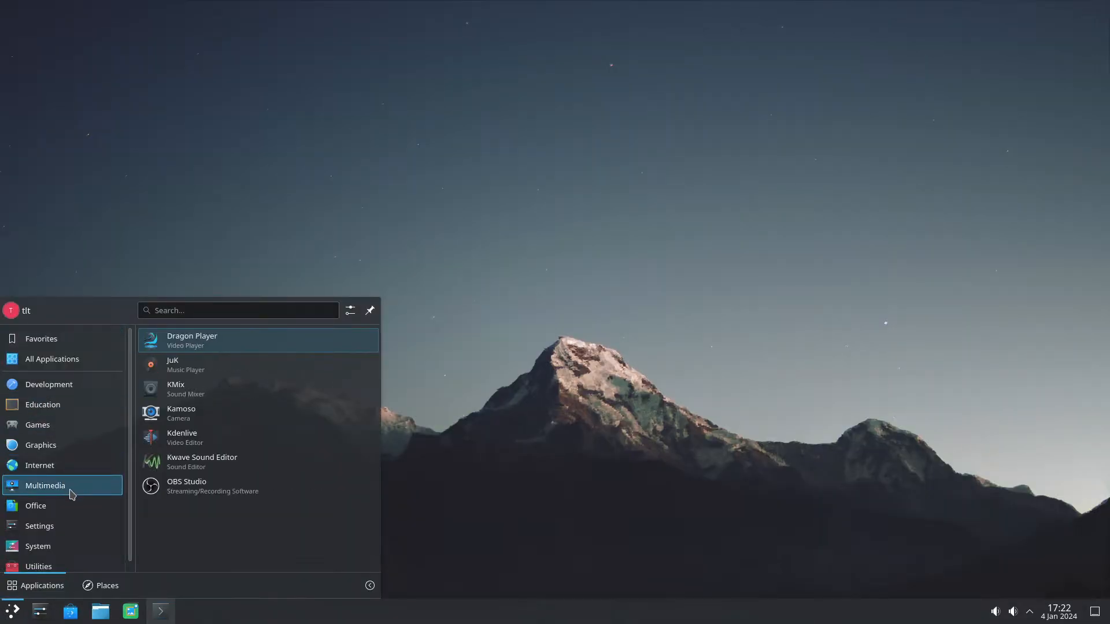
{"action": "left_click", "coordinate": [237, 490]}
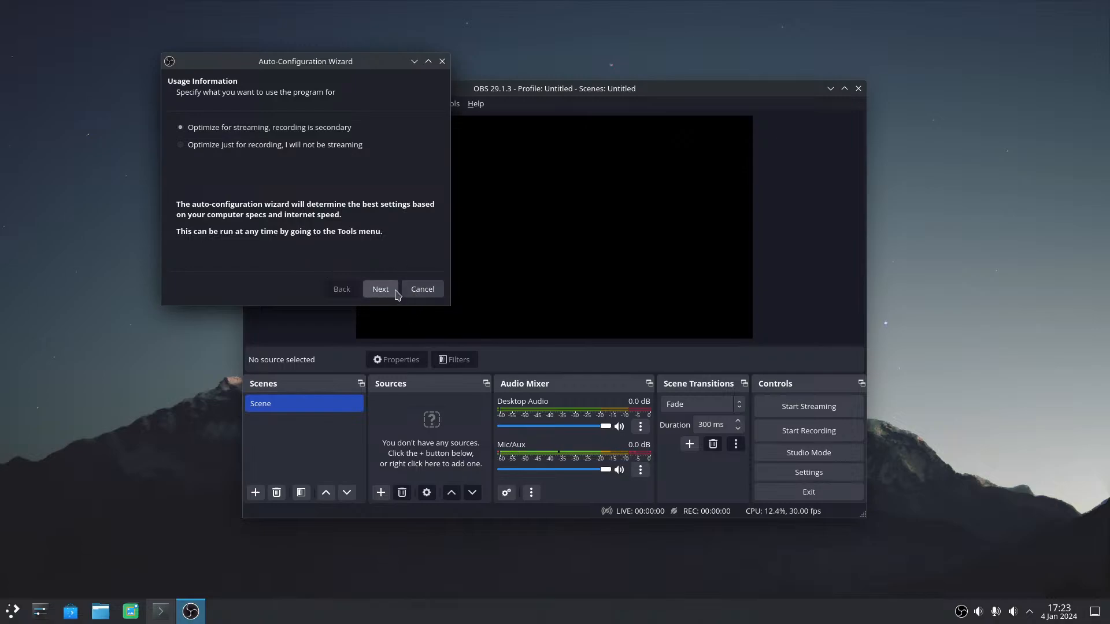
{"action": "left_click", "coordinate": [429, 293]}
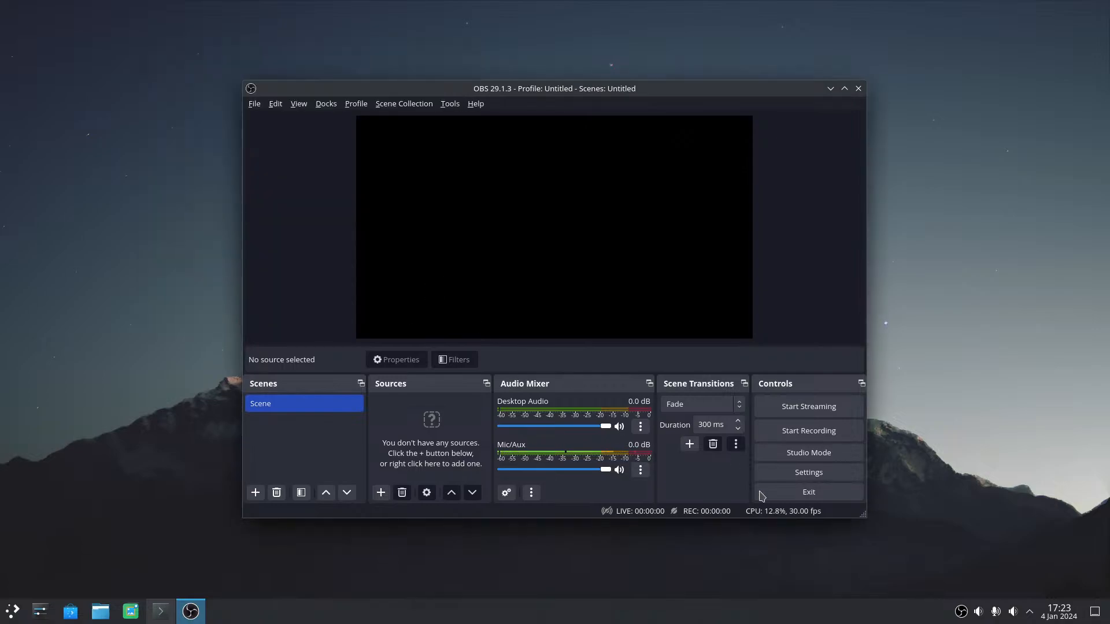
{"action": "left_click", "coordinate": [808, 493]}
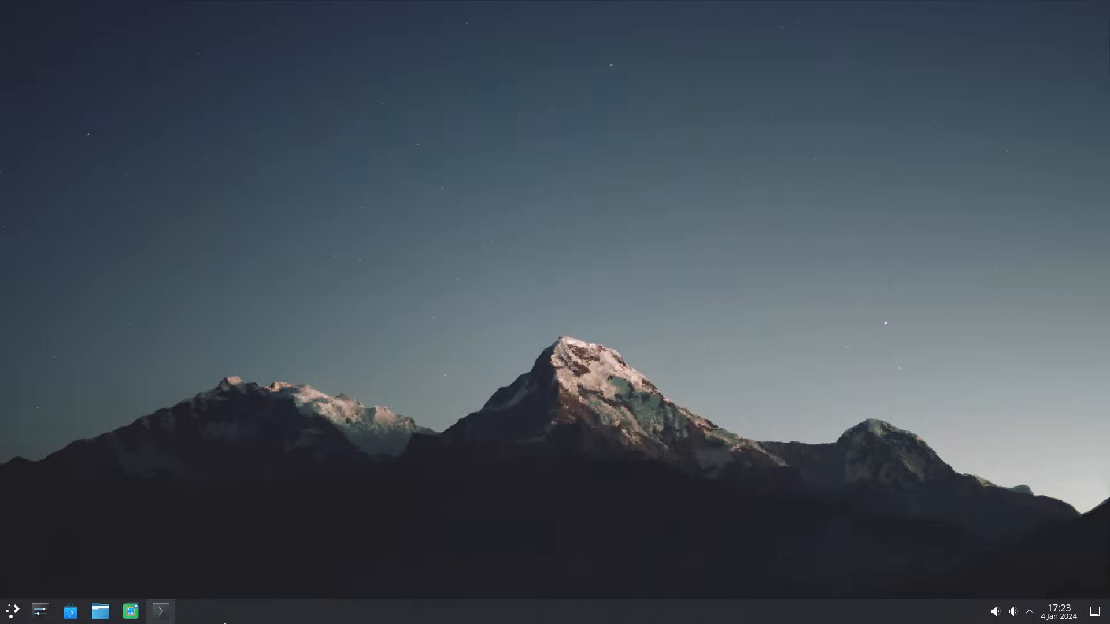
Step: Launch OBS Studio again from the Multimedia applications to view its main window, and close it
{"action": "left_click", "coordinate": [12, 610]}
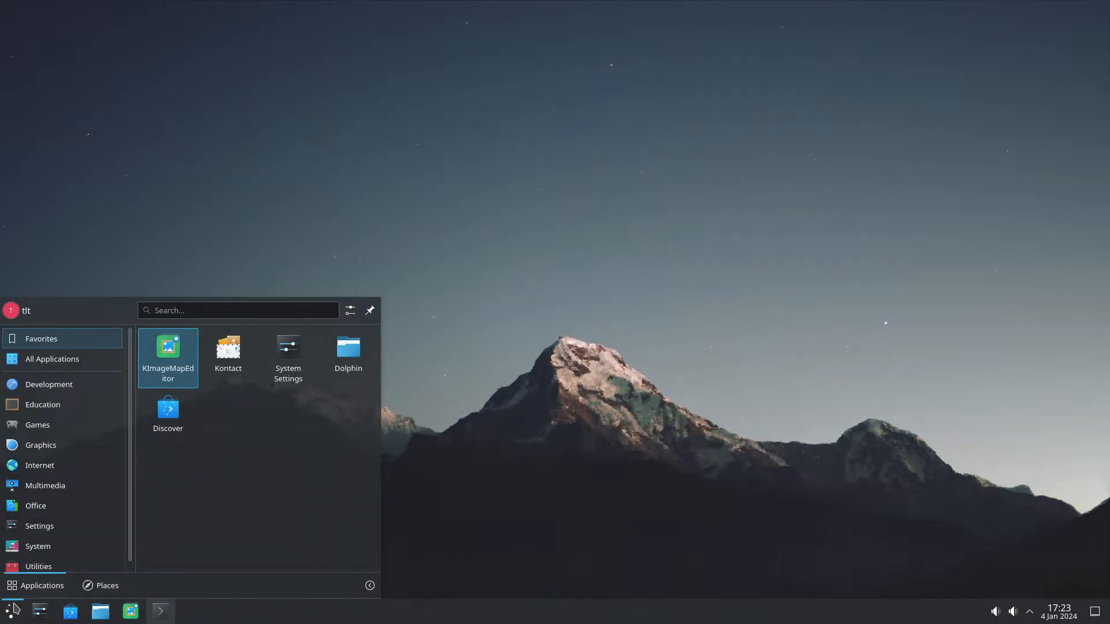
{"action": "mouse_move", "coordinate": [58, 477]}
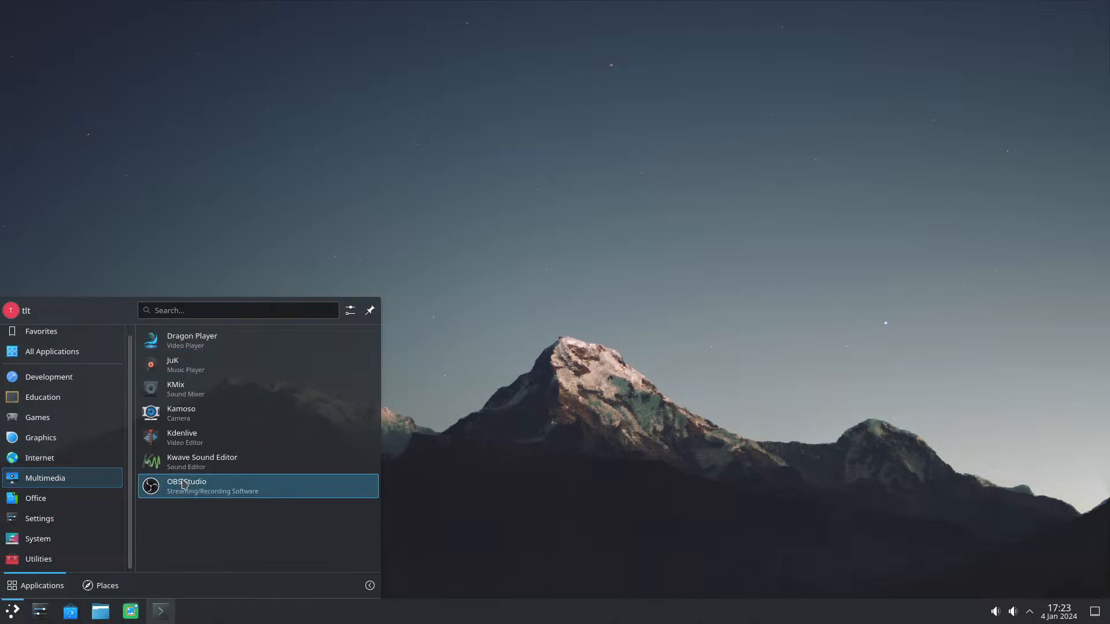
{"action": "left_click", "coordinate": [178, 495]}
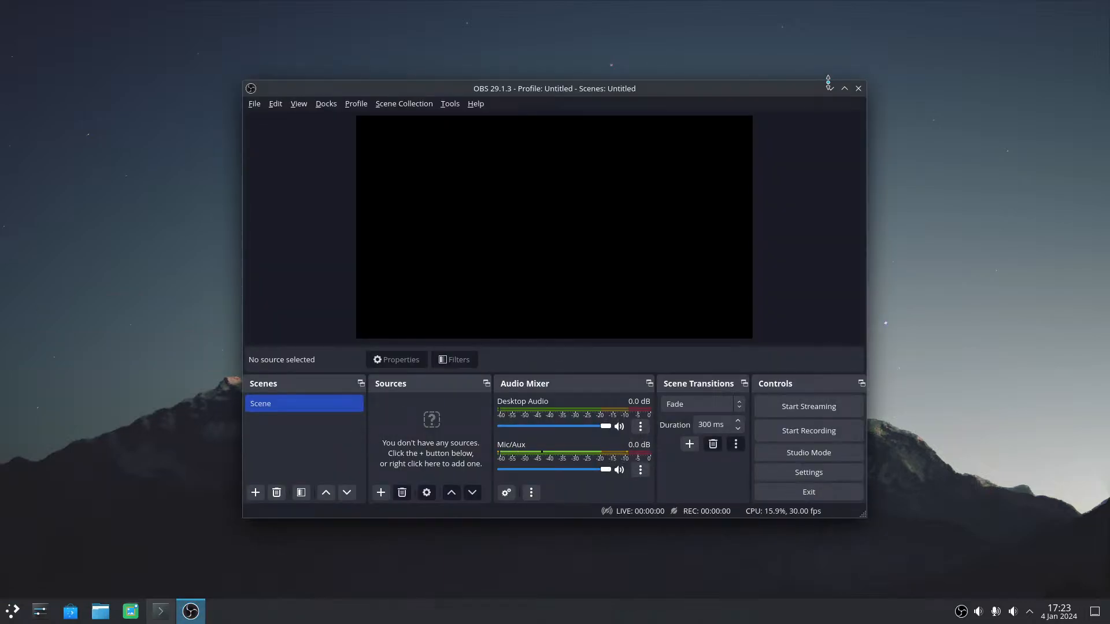
{"action": "mouse_move", "coordinate": [691, 92]}
{"action": "left_mouse_down"}
{"action": "mouse_move", "coordinate": [768, 136]}
{"action": "mouse_move", "coordinate": [676, 86]}
{"action": "left_mouse_up"}
{"action": "left_click", "coordinate": [844, 82]}
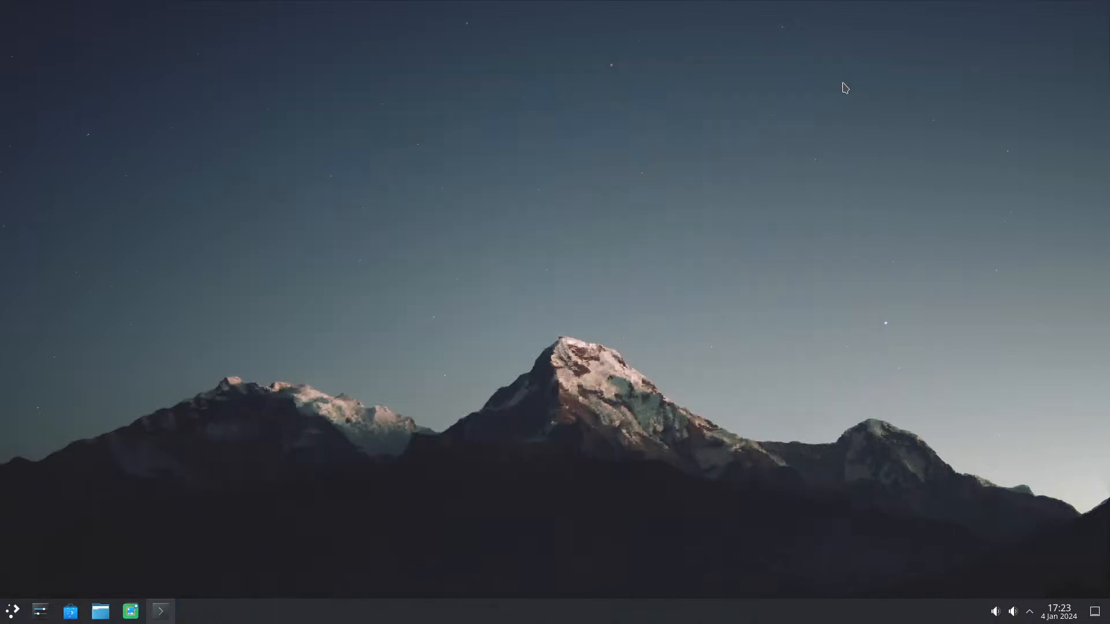
Step: Launch Kdenlive from the Multimedia applications and abort its startup at the welcome dialog
{"action": "left_click", "coordinate": [12, 612]}
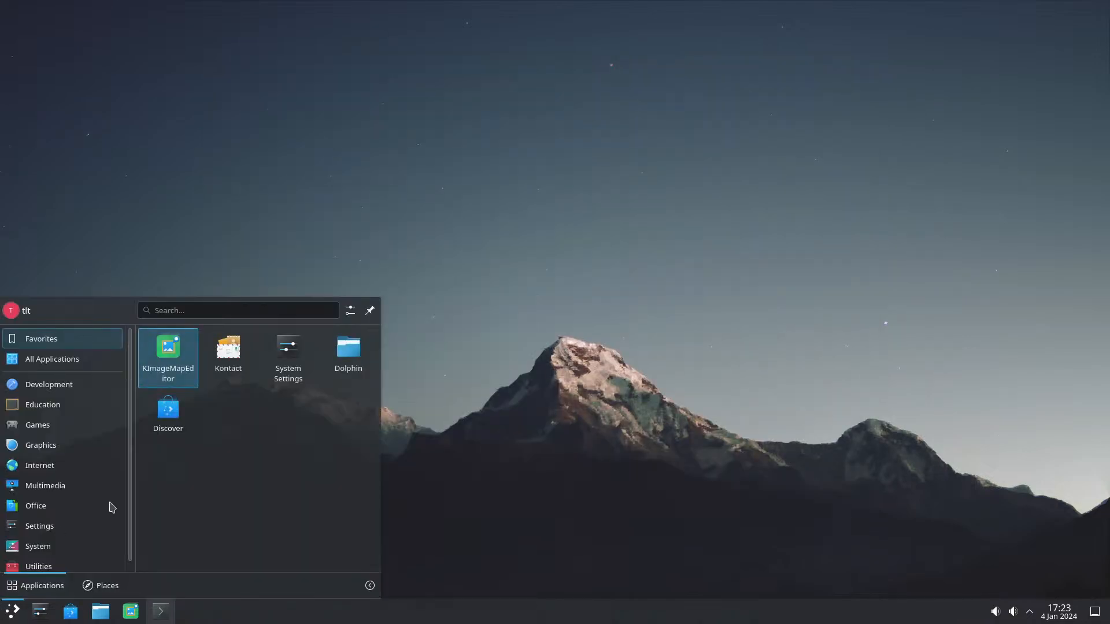
{"action": "mouse_move", "coordinate": [93, 489]}
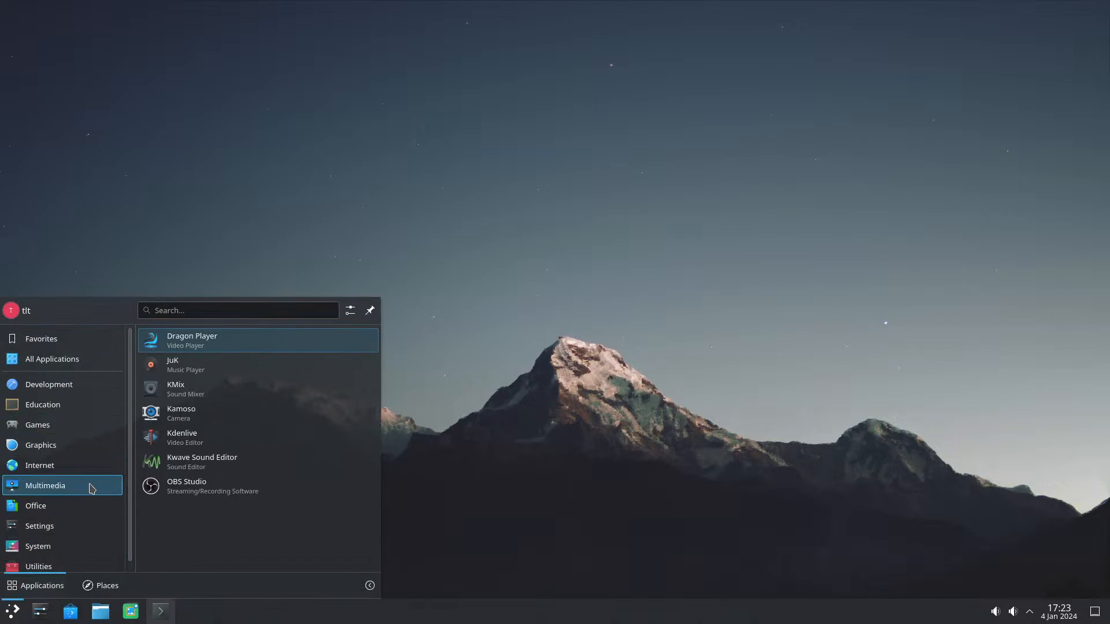
{"action": "left_click", "coordinate": [189, 446]}
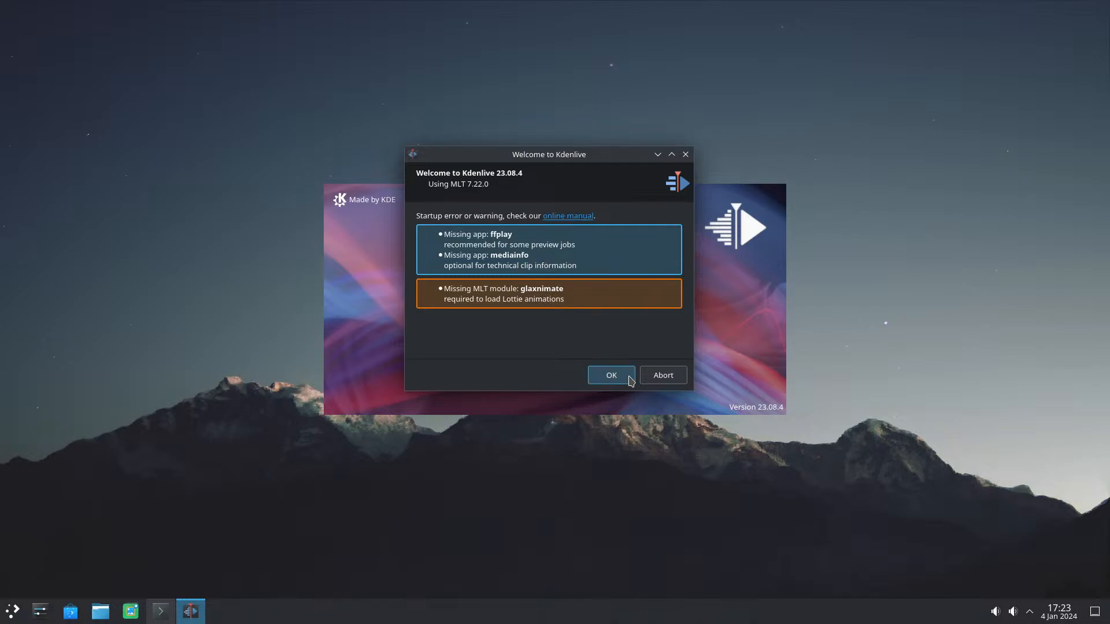
{"action": "left_click", "coordinate": [664, 377]}
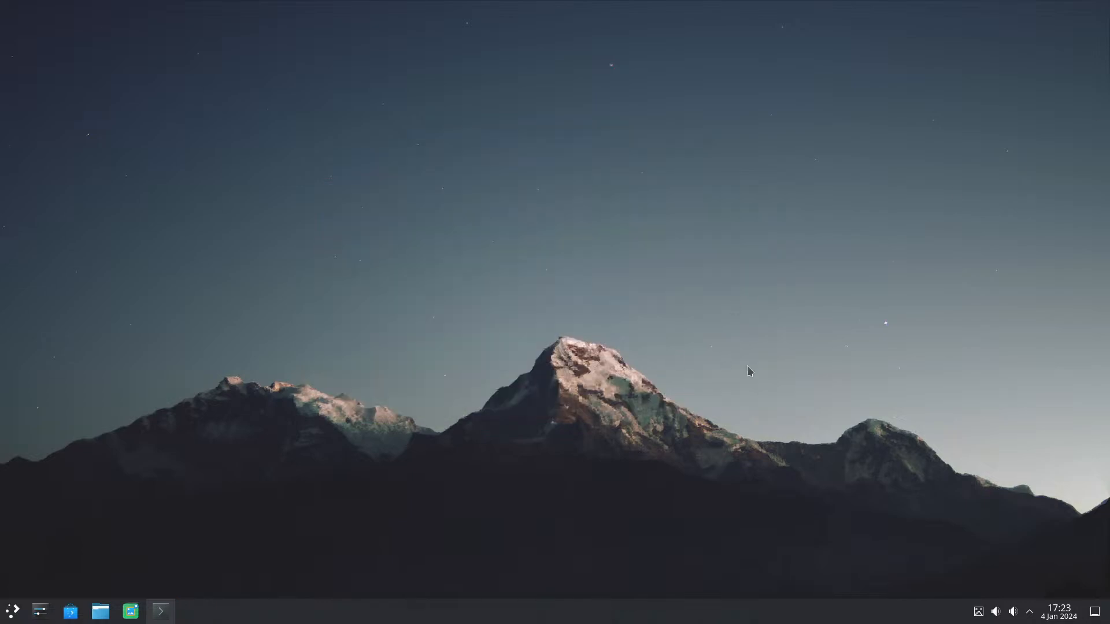